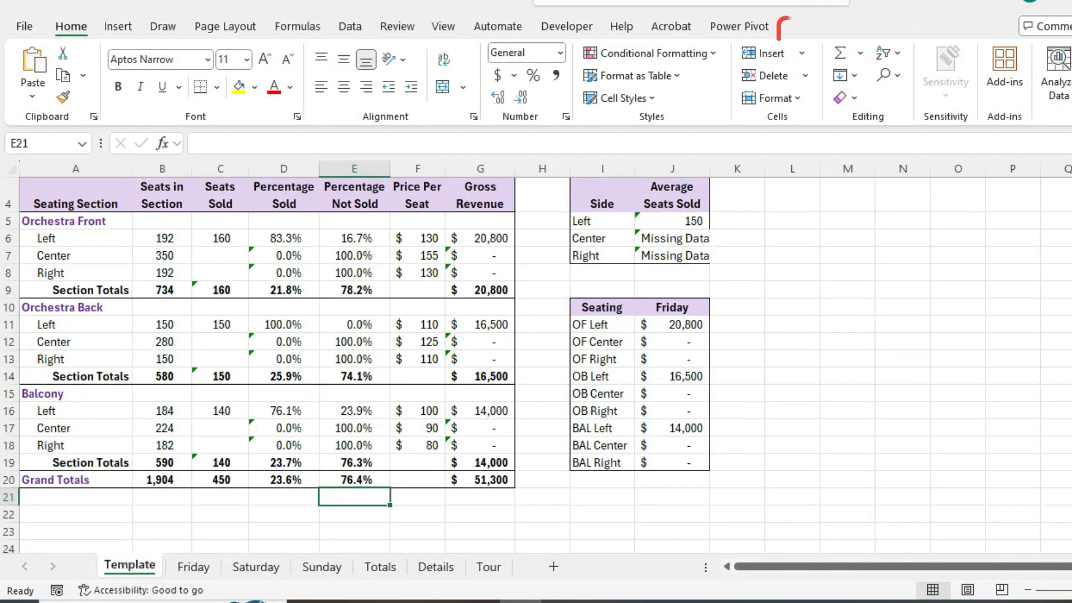
Step: Group the Template, Friday, Saturday, and Sunday worksheets and check instruction step 2 in the Word document
{"action": "left_click", "coordinate": [193, 566]}
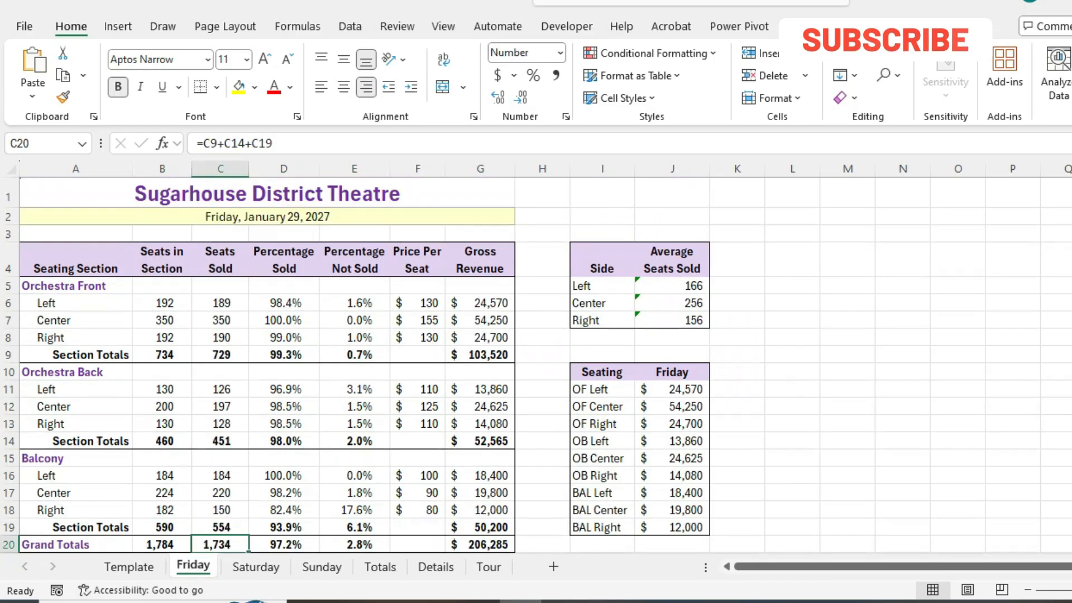
{"action": "key", "text": "ctrl+Page_Up"}
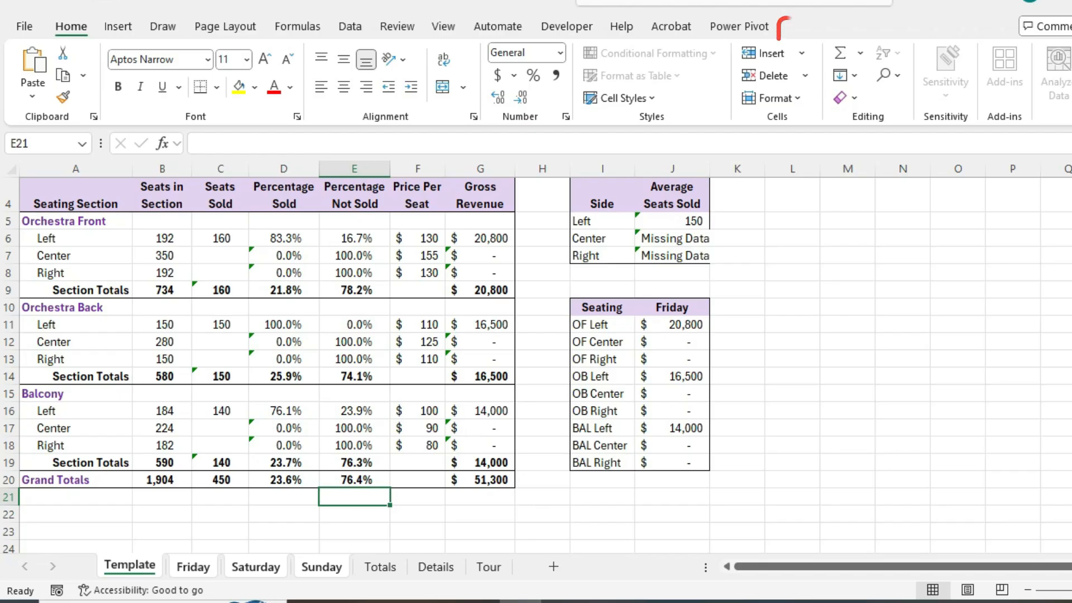
{"action": "scroll", "coordinate": [536, 363], "scroll_direction": "up", "scroll_amount": 1}
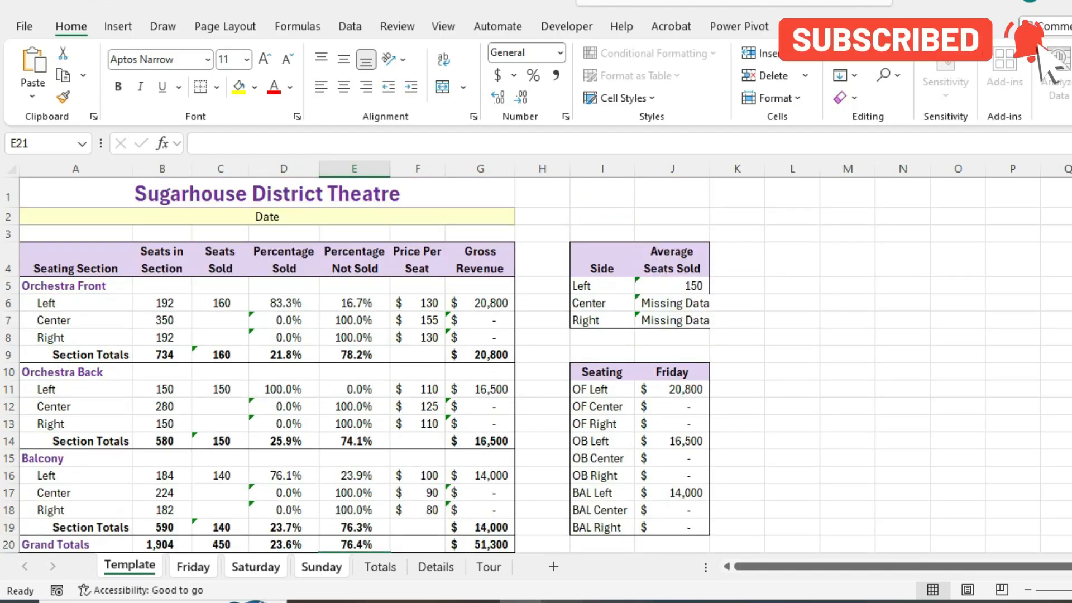
{"action": "key", "text": "alt+Tab"}
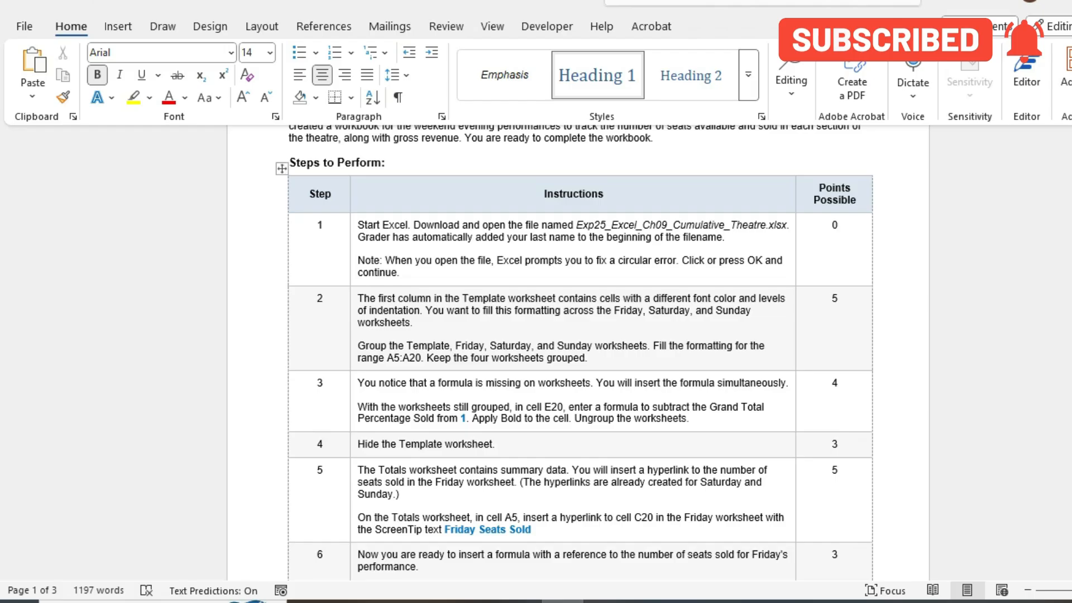
{"action": "key", "text": "alt+Tab"}
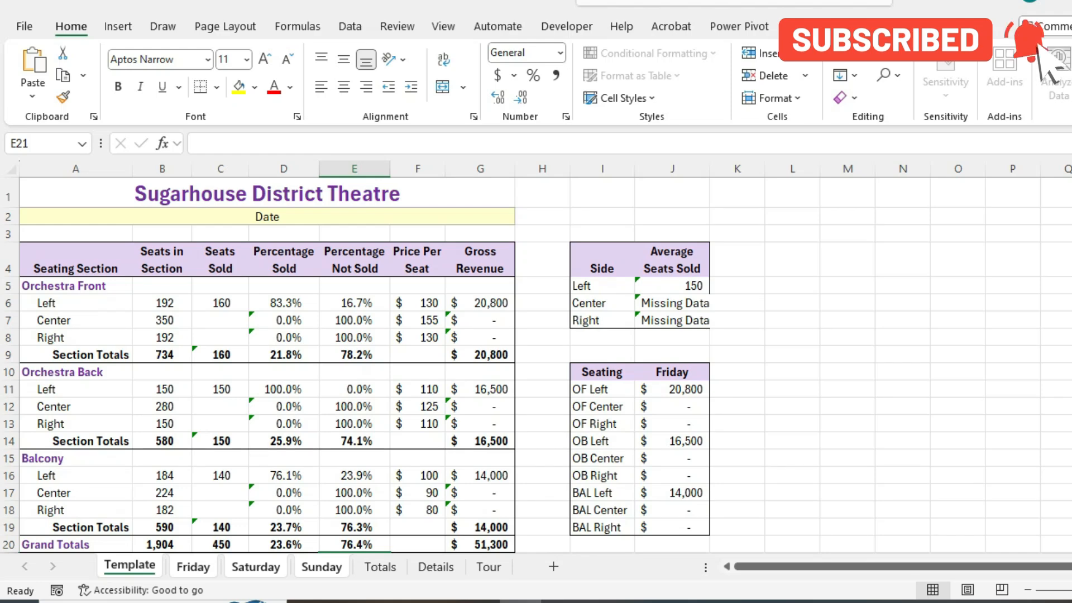
Step: Select A5:A20 on the grouped worksheets and review the first-column formatting from Template through Sunday
{"action": "left_click", "coordinate": [75, 286]}
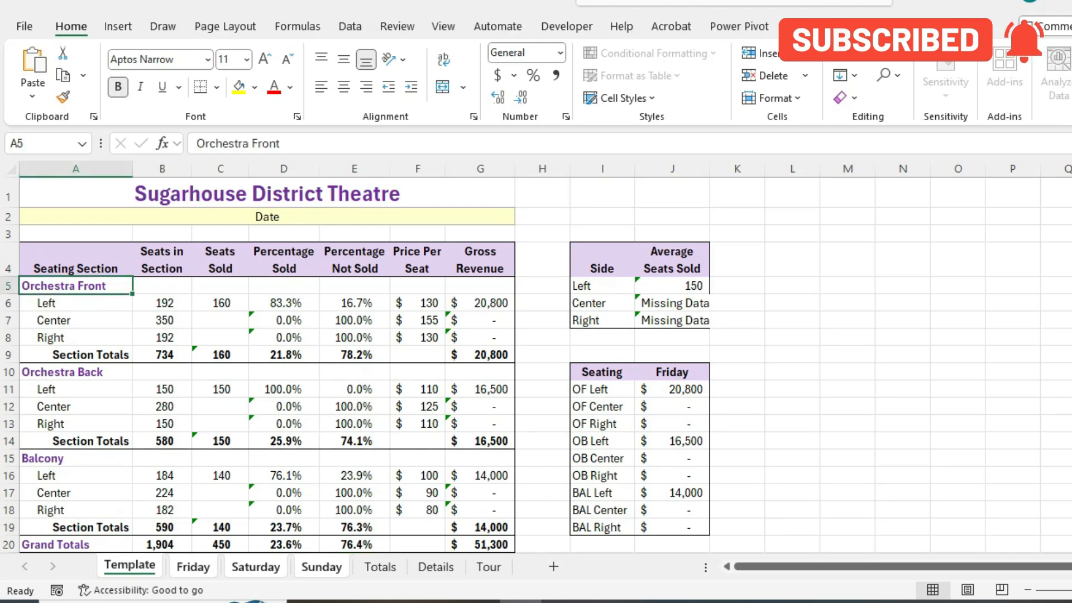
{"action": "left_click_drag", "start_coordinate": [76, 286], "coordinate": [76, 545]}
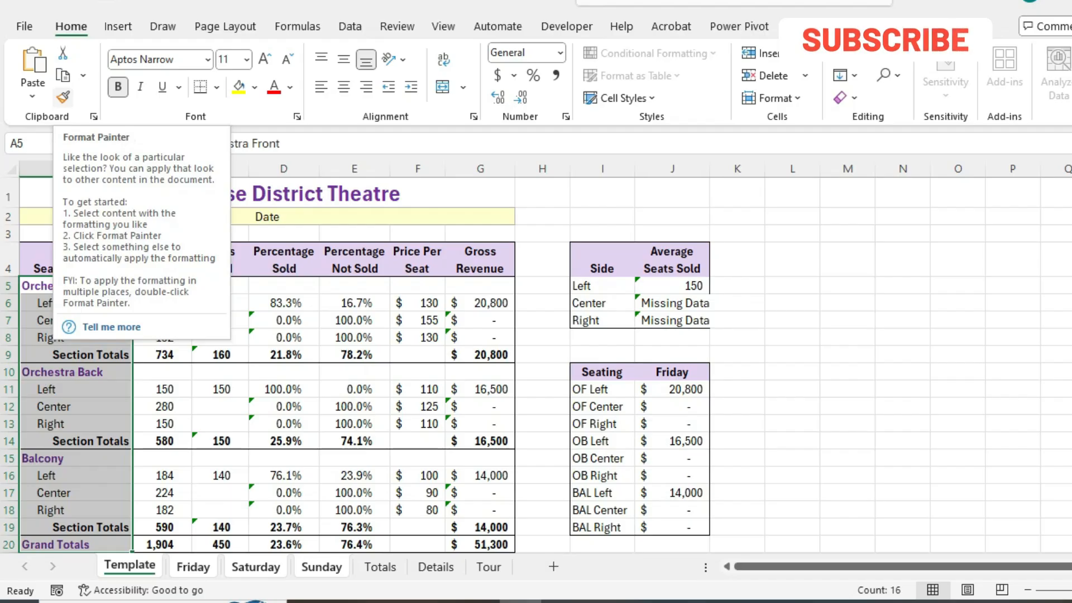
{"action": "key", "text": "ctrl+Page_Down"}
{"action": "key", "text": "ctrl+Page_Down"}
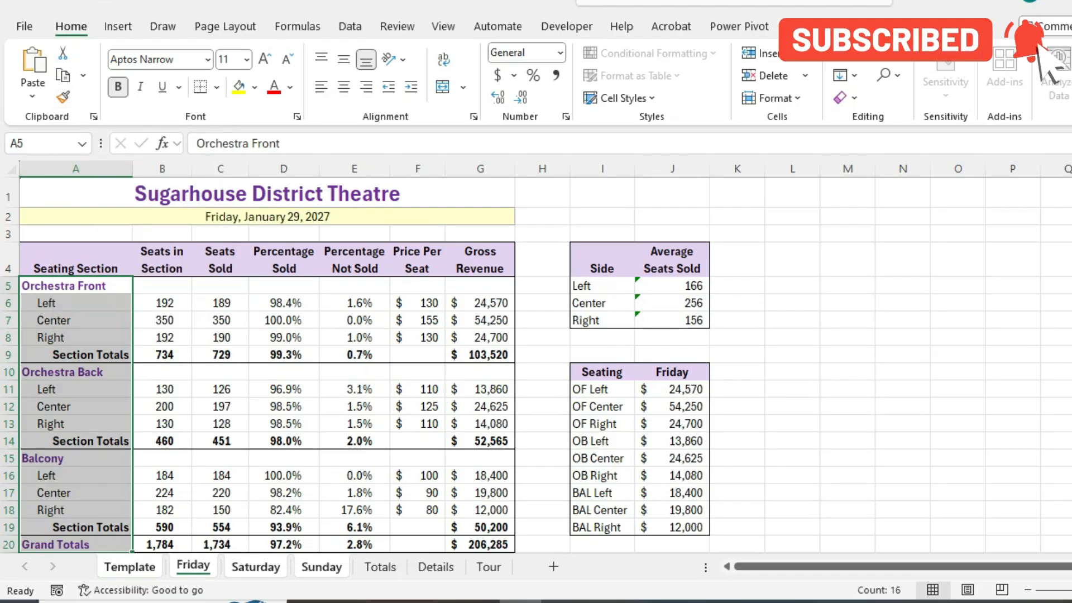
{"action": "key", "text": "ctrl+Page_Down"}
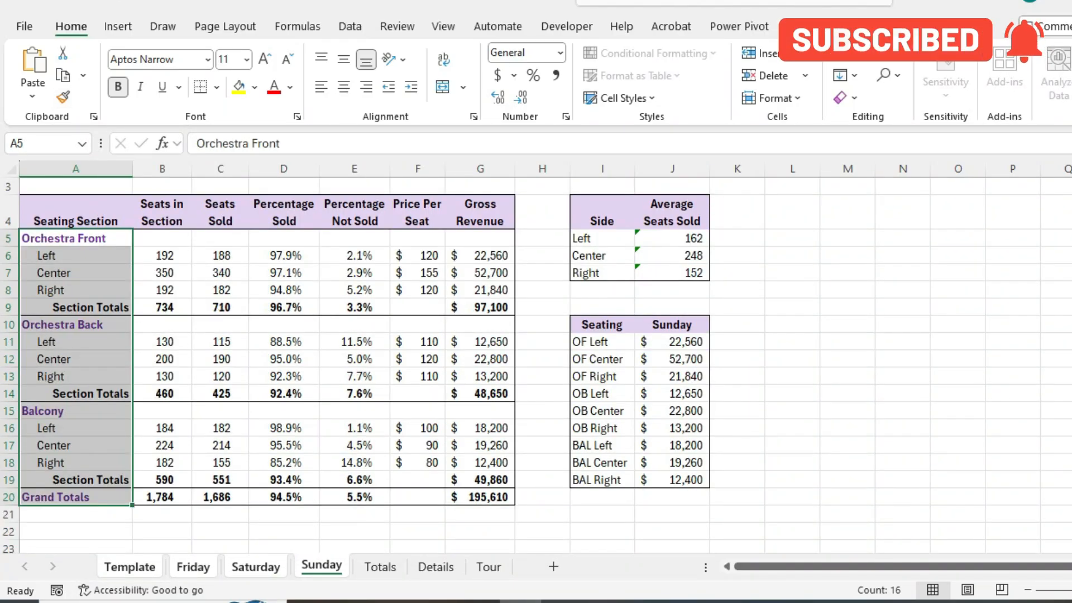
Step: Read instruction step 3 in Word and inspect the Grand Totals formula =1-D20 in cell E20 of the grouped Sunday worksheet
{"action": "key", "text": "alt+Tab"}
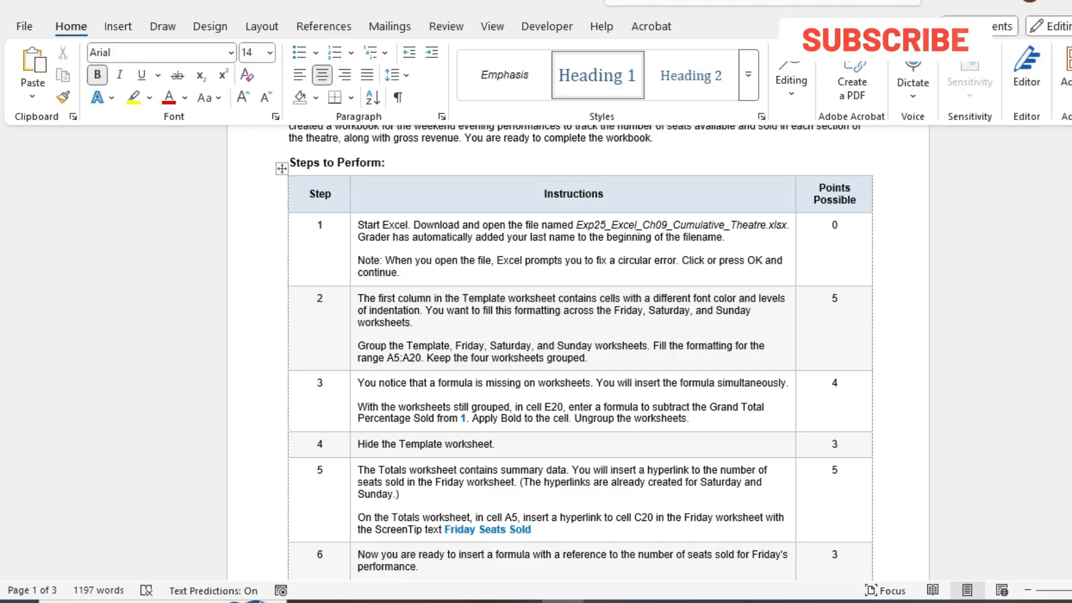
{"action": "left_click", "coordinate": [521, 601]}
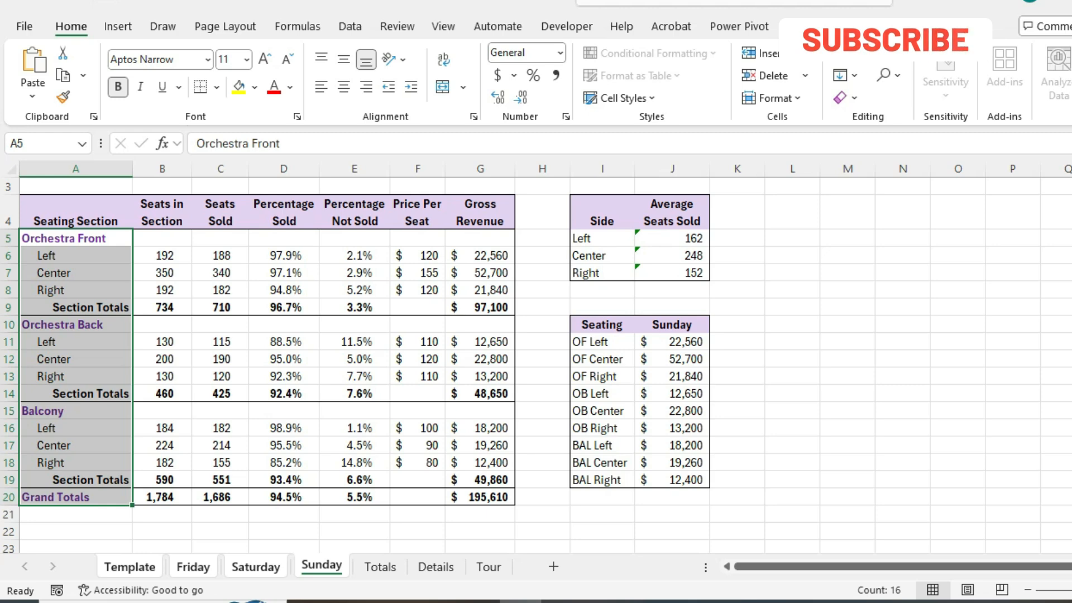
{"action": "double_click", "coordinate": [352, 497]}
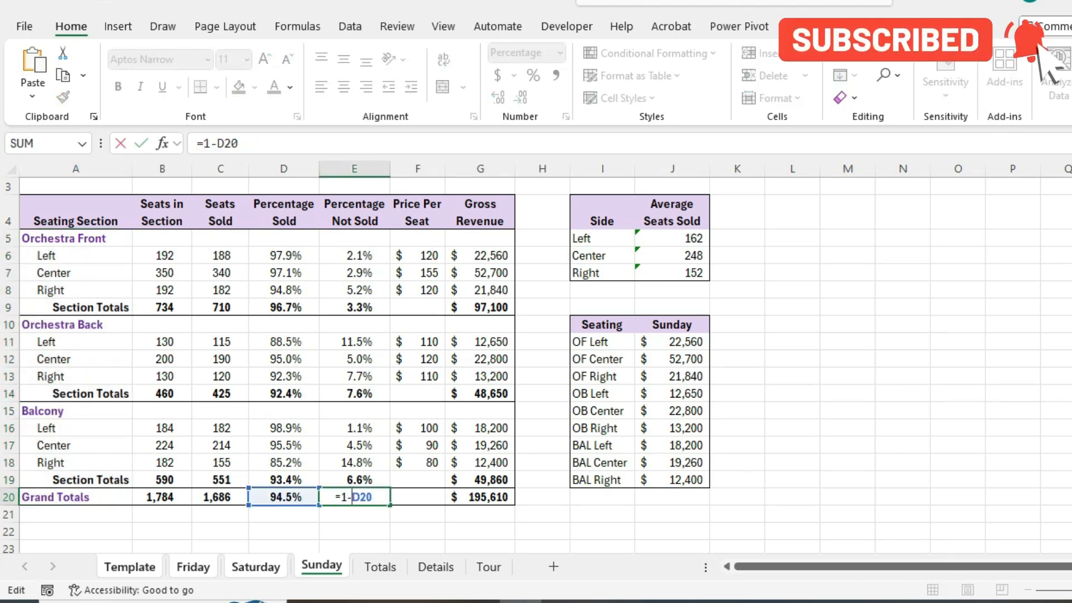
{"action": "key", "text": "alt+Tab"}
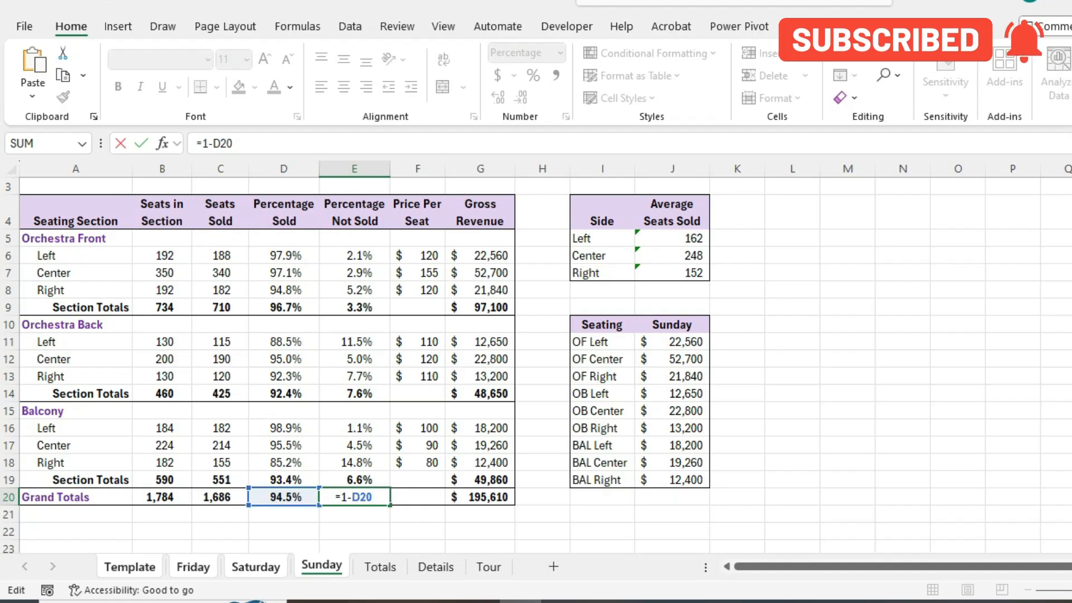
{"action": "key", "text": "Escape"}
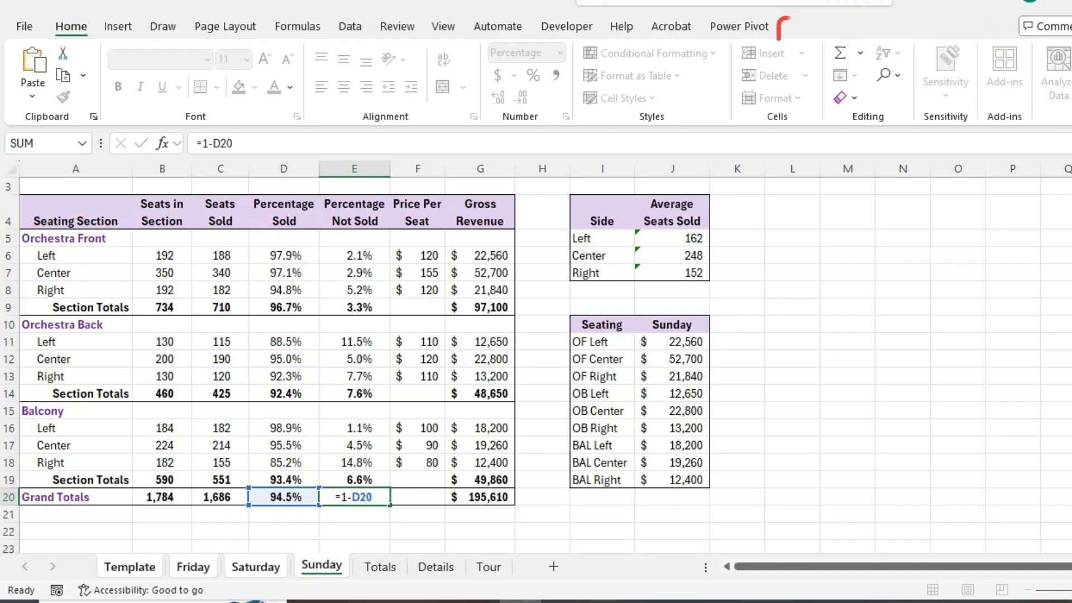
{"action": "key", "text": "Return"}
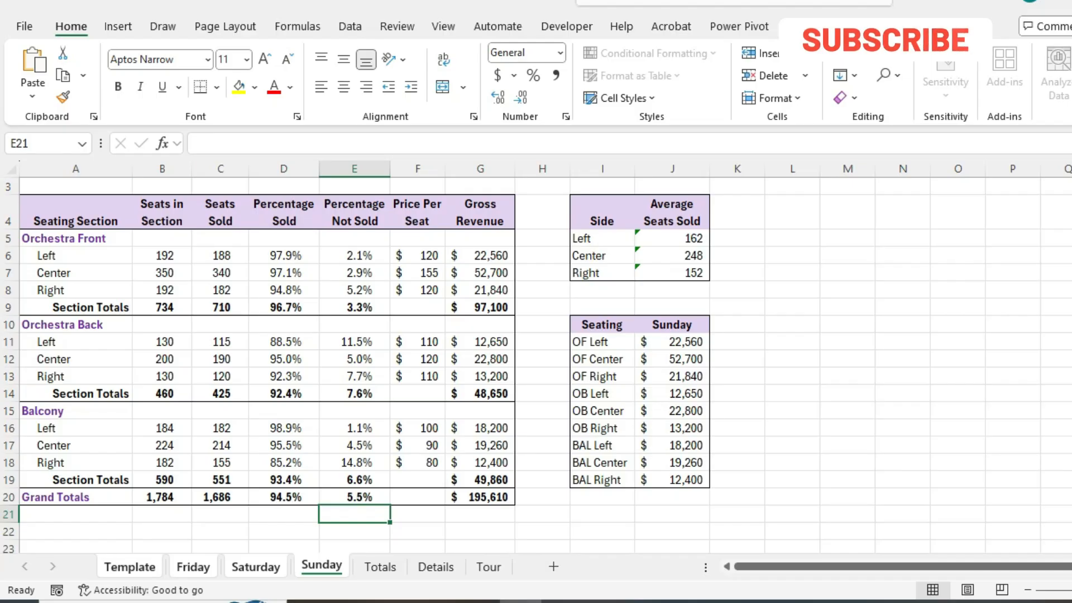
{"action": "key", "text": "Up"}
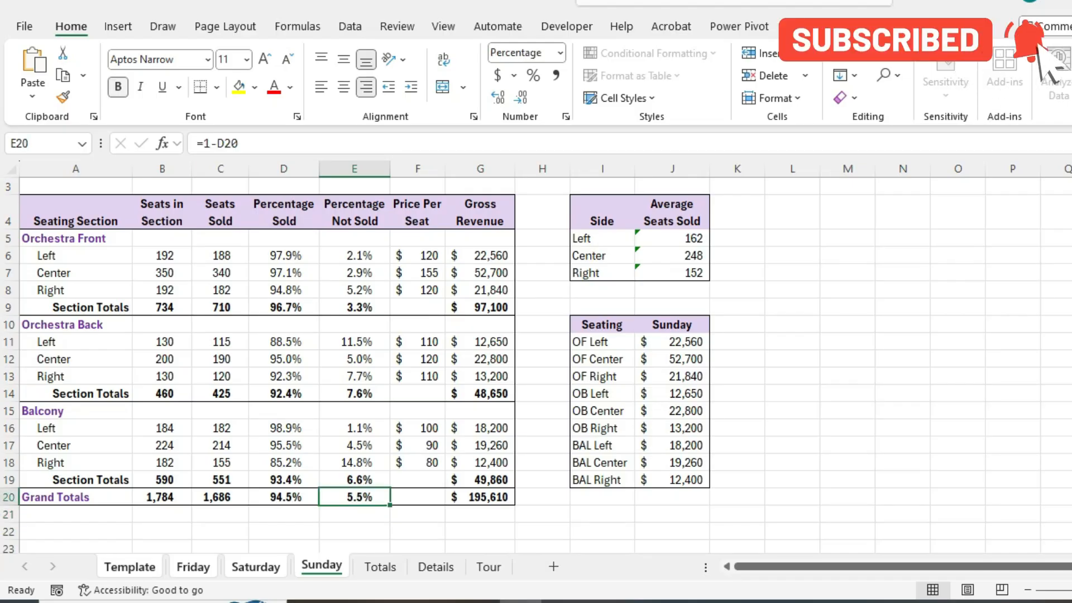
Step: Check the ungrouping instruction in Word, ungroup the worksheets, and return to the Template worksheet
{"action": "key", "text": "alt+Tab"}
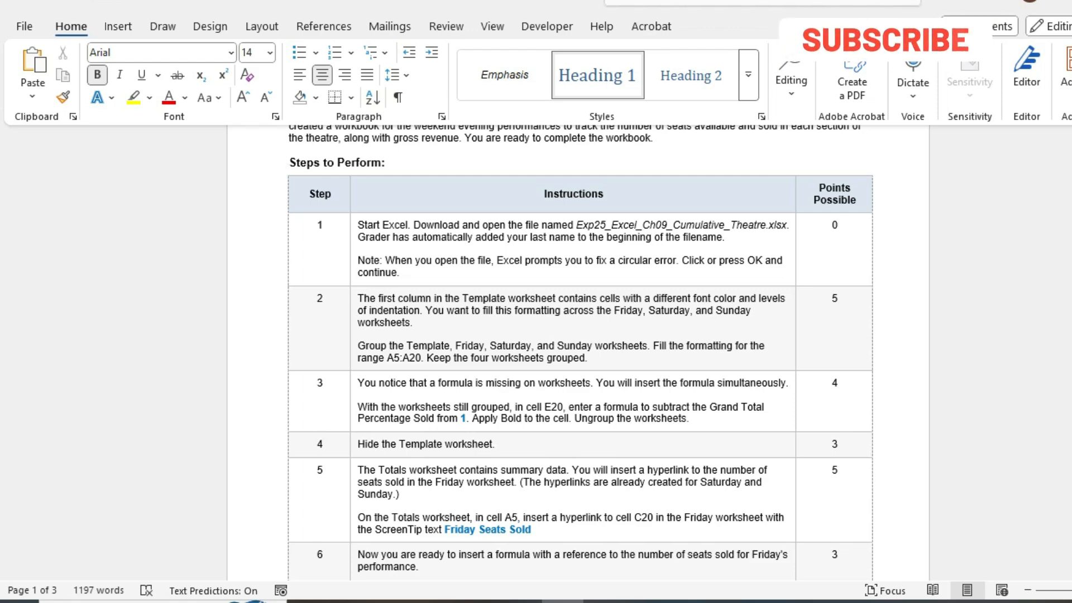
{"action": "key", "text": "alt+Tab"}
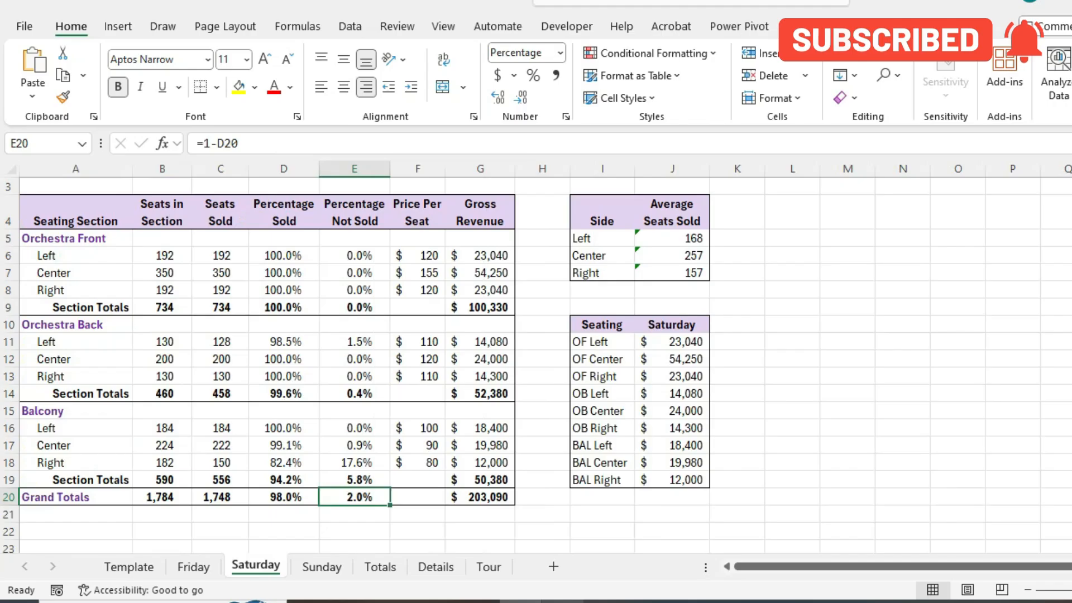
{"action": "key", "text": "ctrl+Page_Up"}
{"action": "key", "text": "ctrl+Page_Up"}
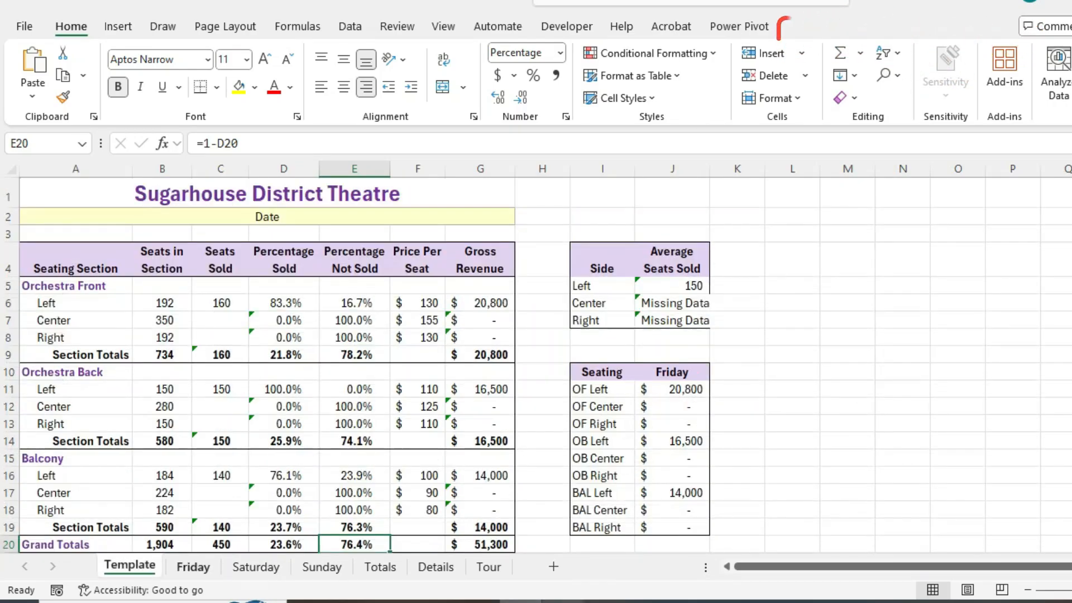
Step: Check instruction step 4 in Word, hide the Template worksheet, and save the workbook
{"action": "key", "text": "alt+Tab"}
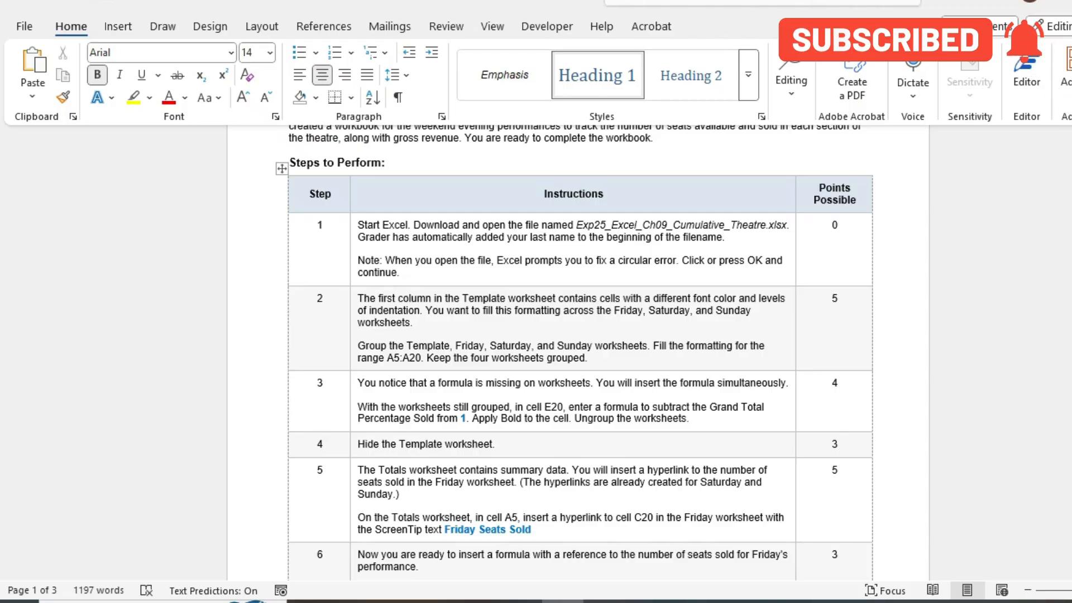
{"action": "scroll", "coordinate": [581, 352], "scroll_direction": "down", "scroll_amount": 3}
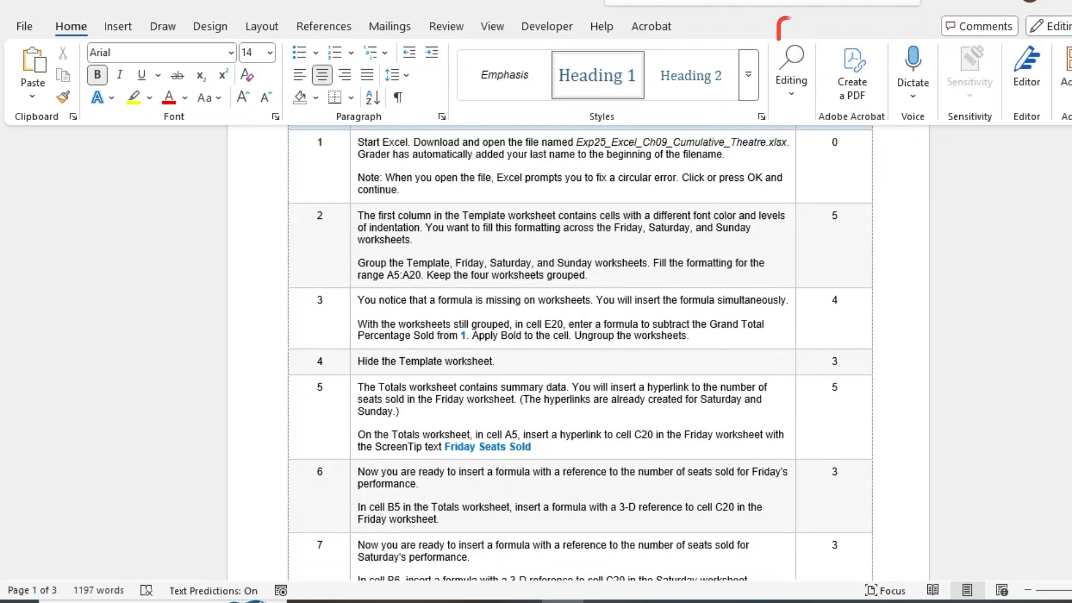
{"action": "key", "text": "alt+Tab"}
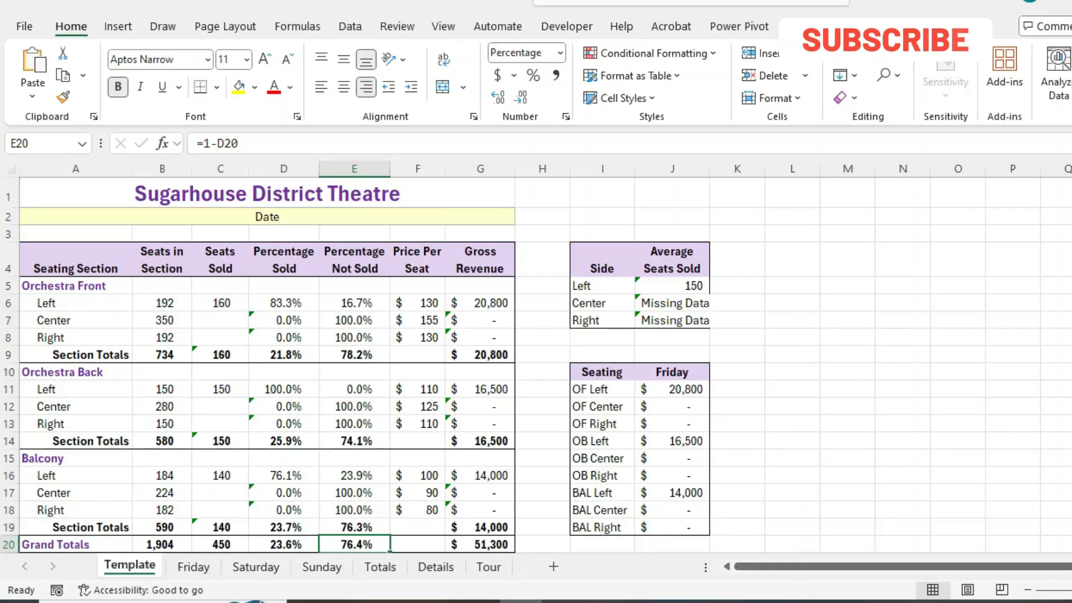
{"action": "right_click", "coordinate": [137, 564]}
{"action": "left_click", "coordinate": [168, 475]}
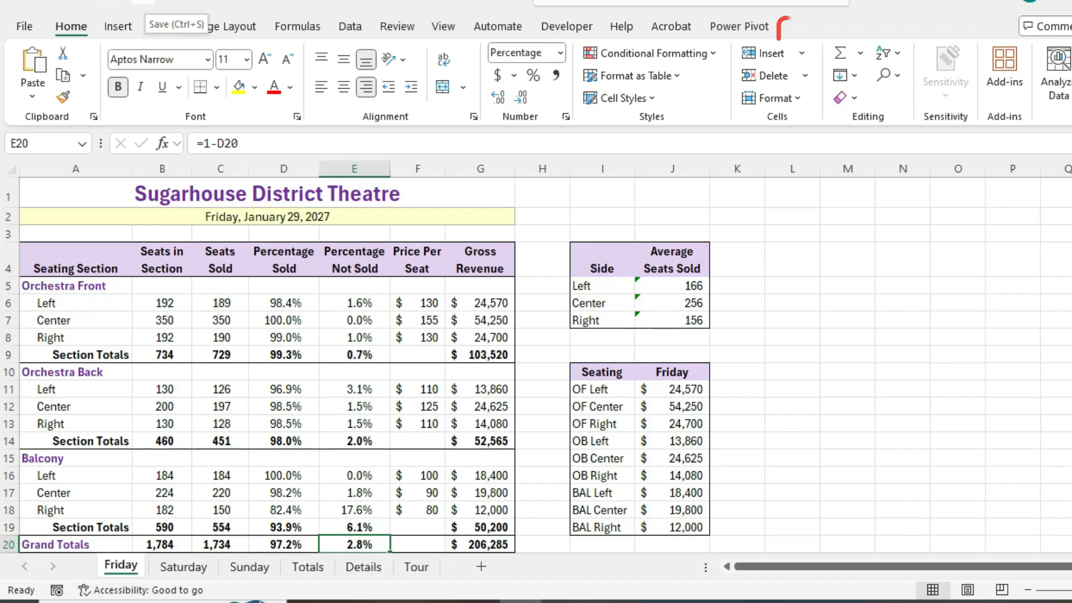
{"action": "left_click", "coordinate": [143, 1]}
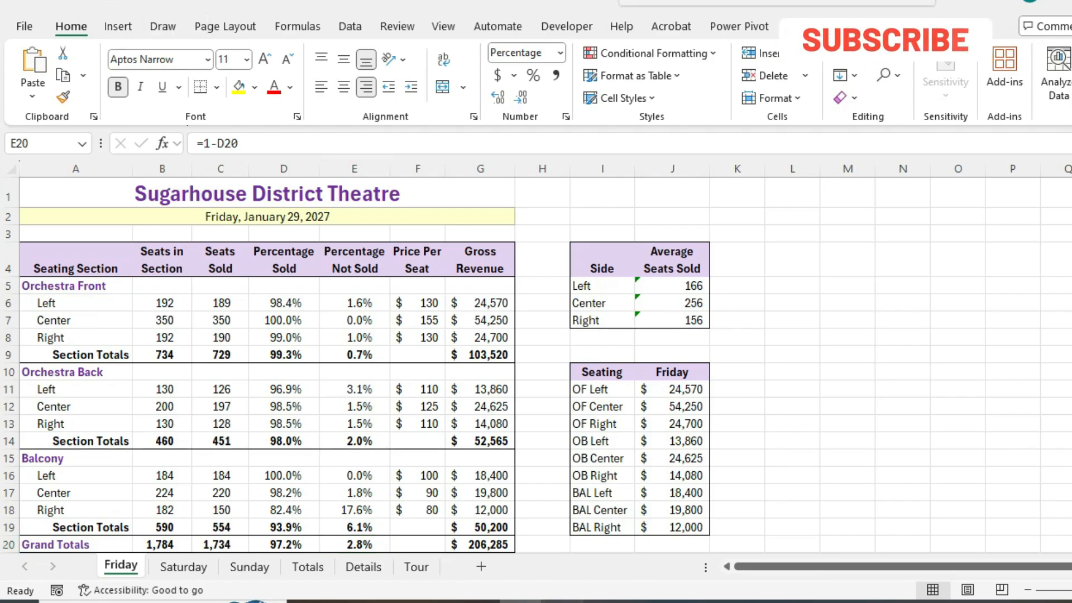
Step: Read the hyperlink requirements in instruction step 5 in Word and view the Totals worksheet in Excel
{"action": "key", "text": "alt+Tab"}
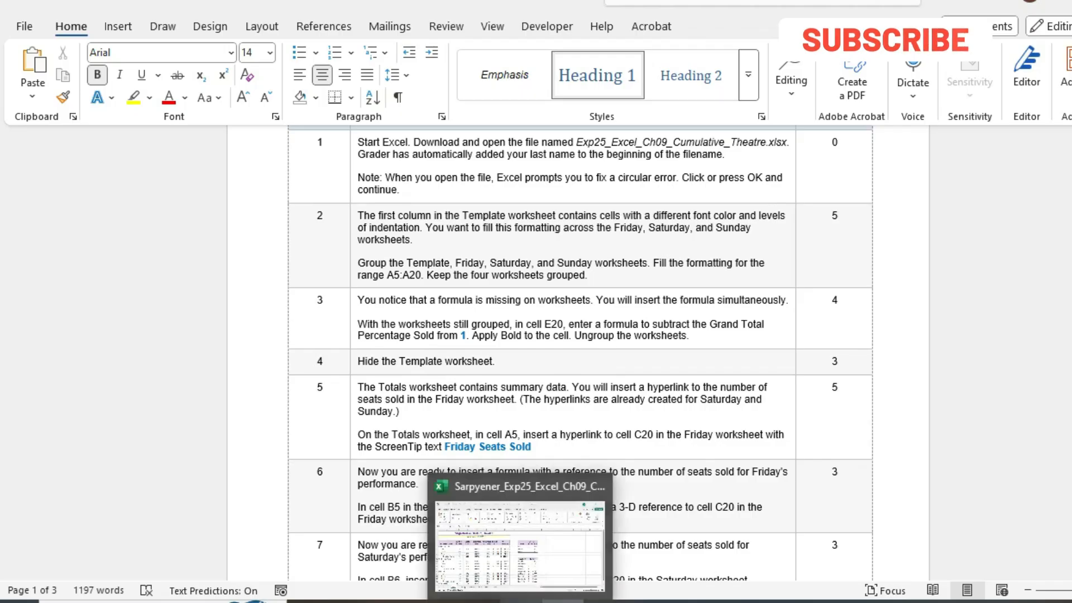
{"action": "left_click", "coordinate": [521, 602]}
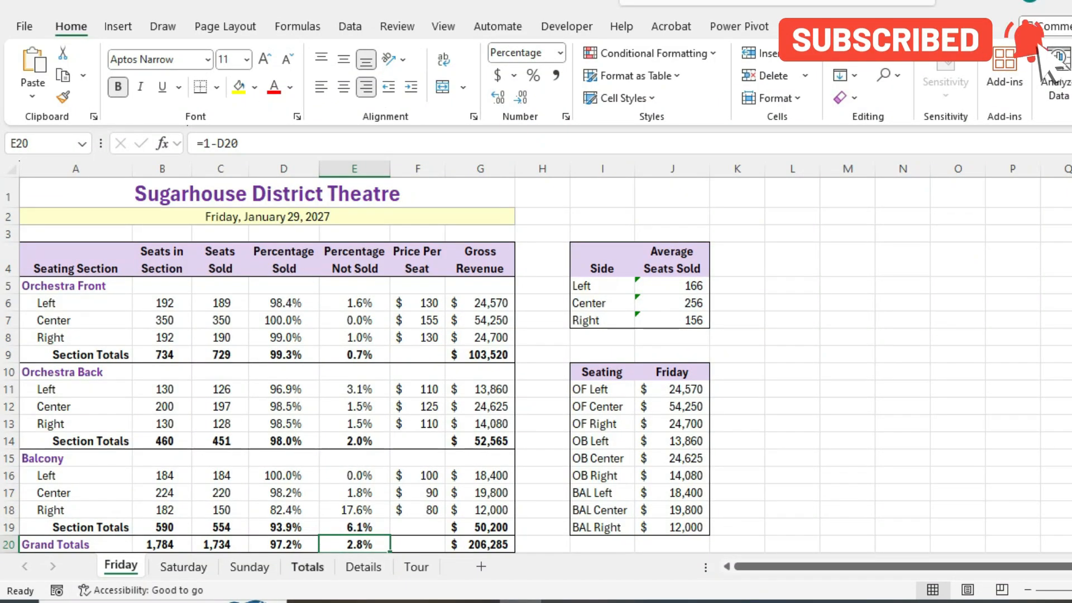
{"action": "left_click", "coordinate": [307, 566]}
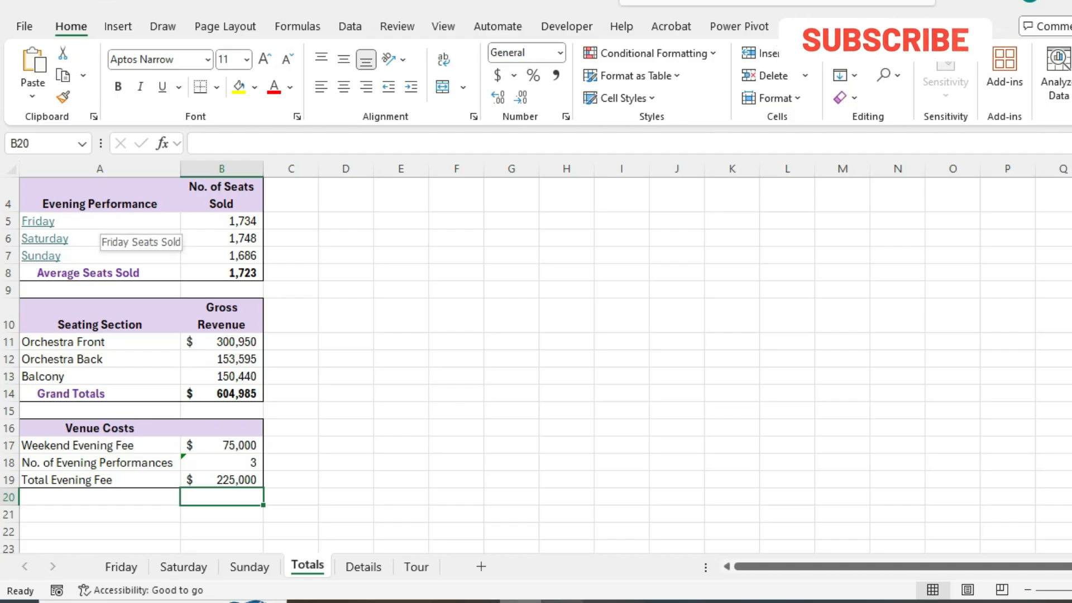
{"action": "key", "text": "alt+Tab"}
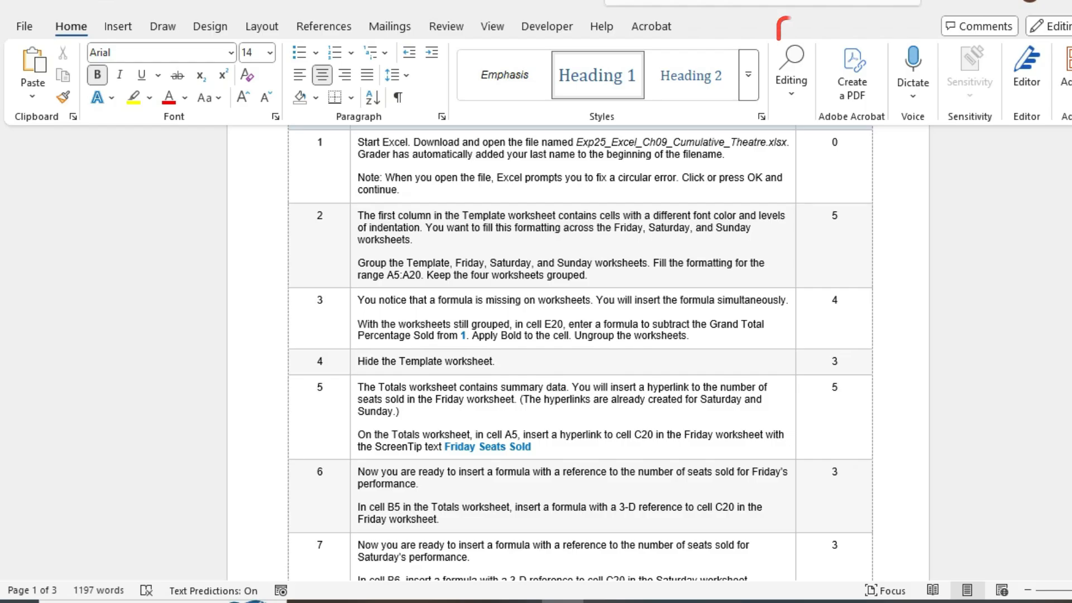
{"action": "key", "text": "alt+Tab"}
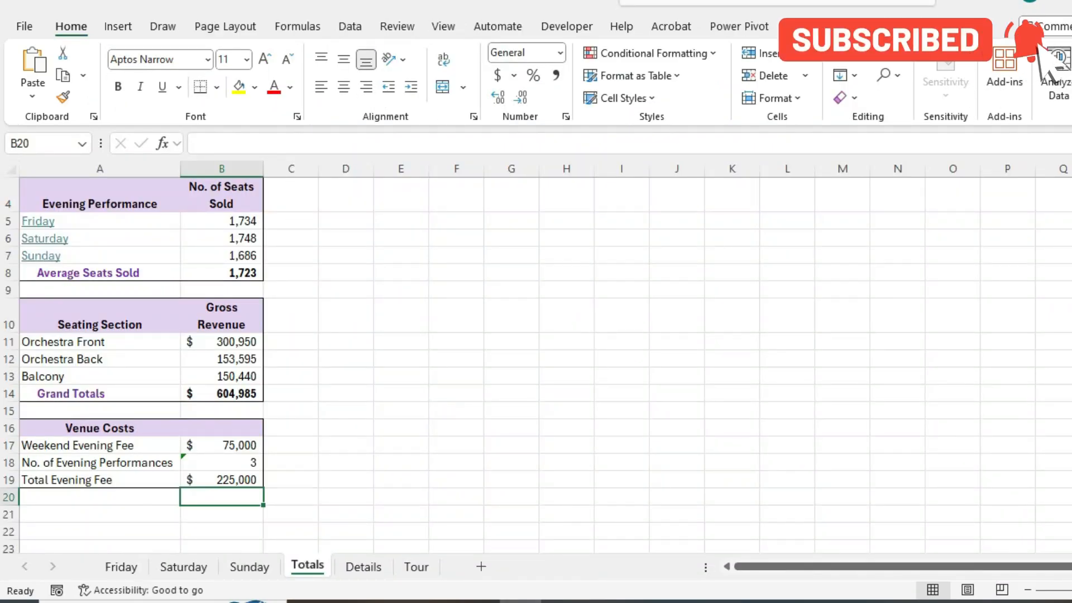
{"action": "right_click", "coordinate": [45, 221]}
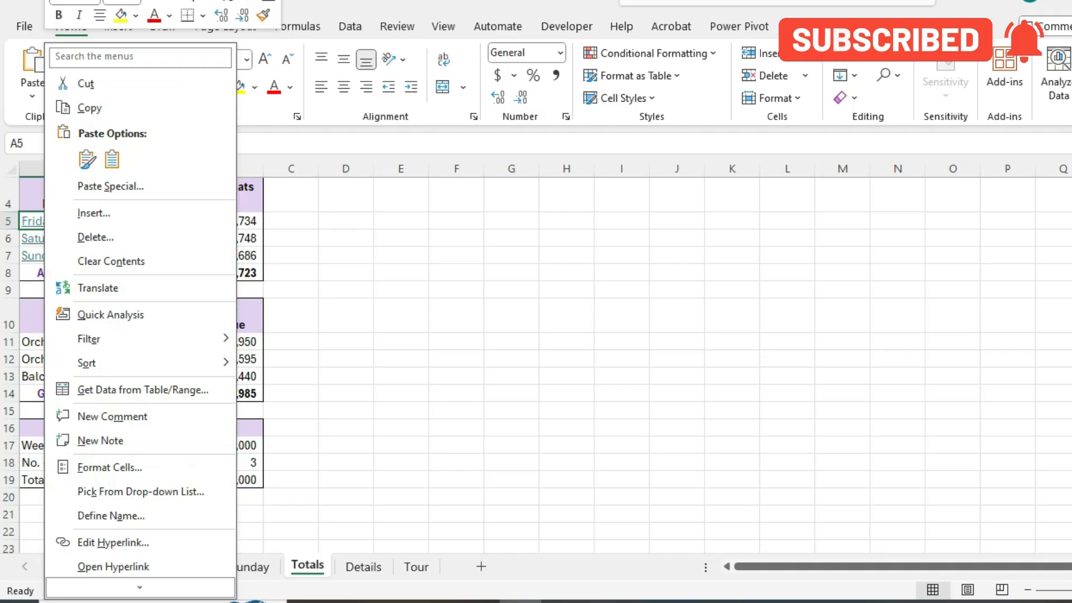
{"action": "left_click", "coordinate": [93, 213]}
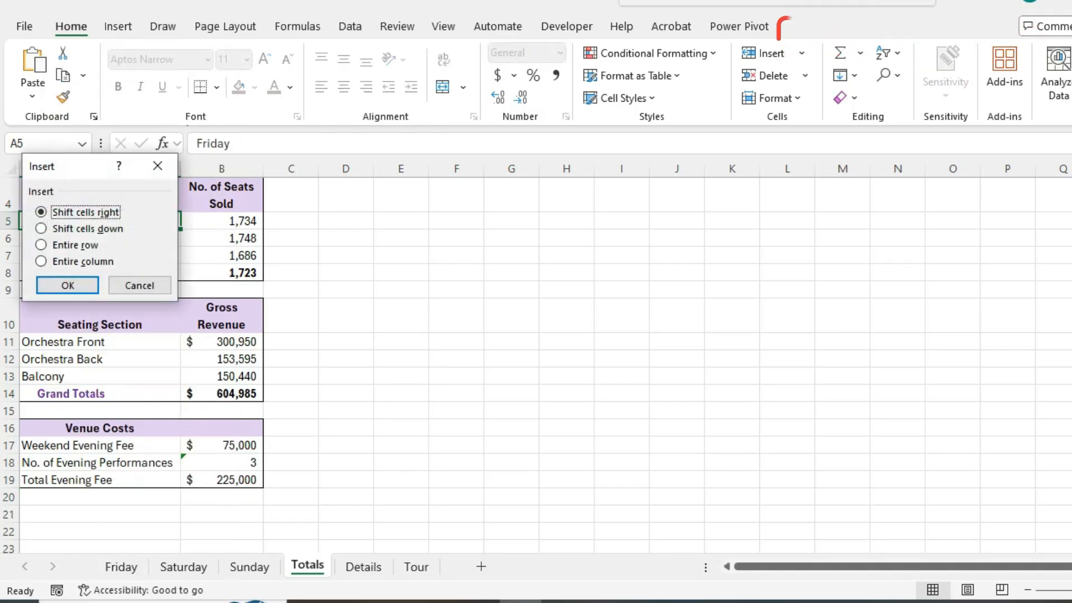
{"action": "left_click", "coordinate": [158, 166]}
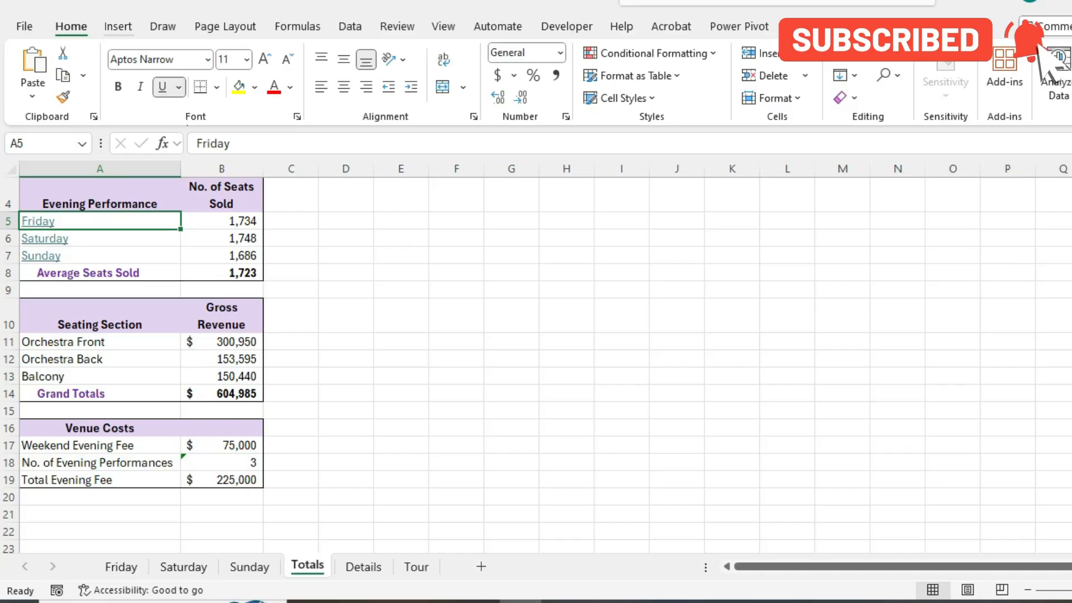
Step: Open the hyperlink in cell A5 for editing, compare its cell reference and ScreenTip with instruction step 5 in Word, and accept its settings
{"action": "left_click", "coordinate": [118, 27]}
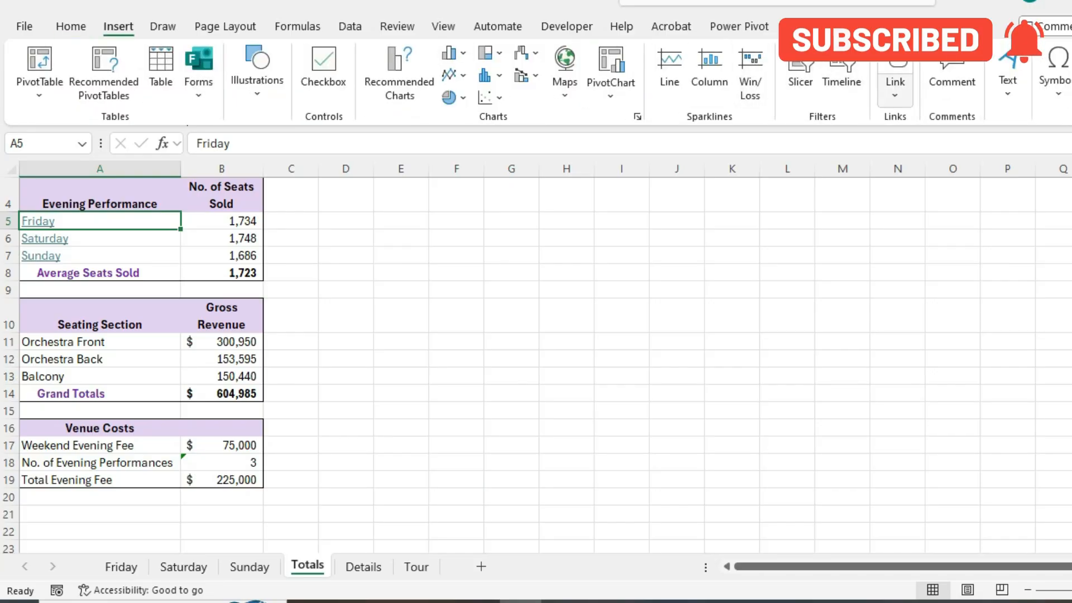
{"action": "left_click", "coordinate": [896, 94]}
{"action": "left_click", "coordinate": [761, 271]}
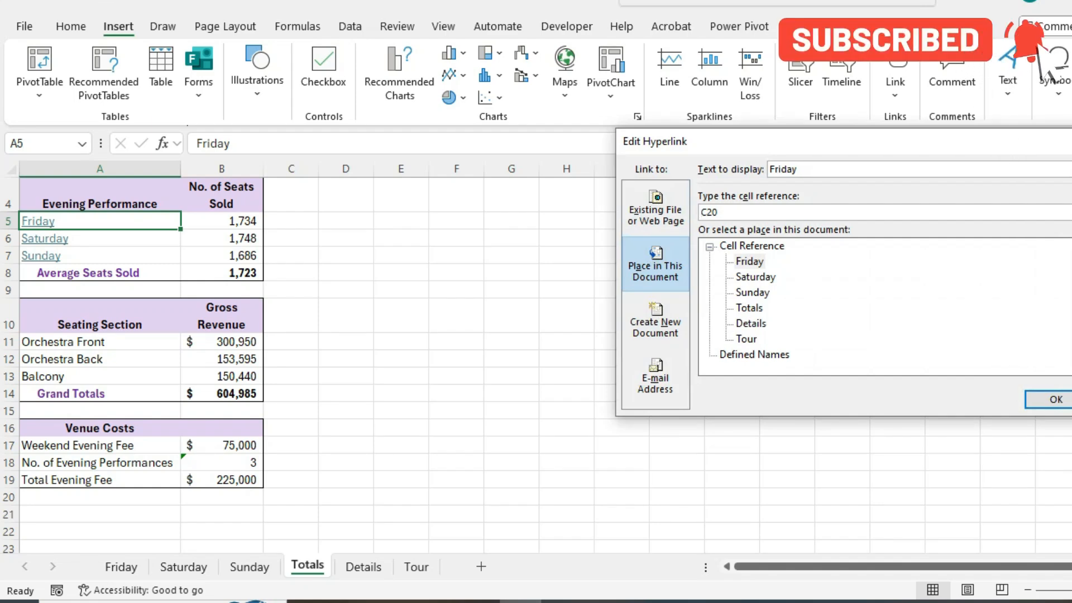
{"action": "key", "text": "alt+Tab"}
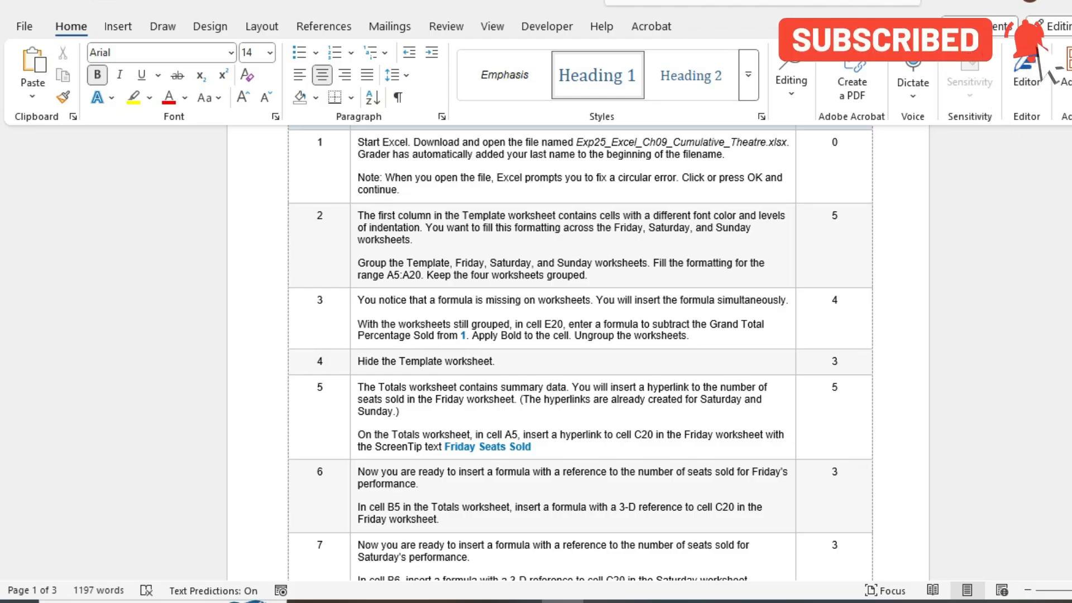
{"action": "key", "text": "alt+Tab"}
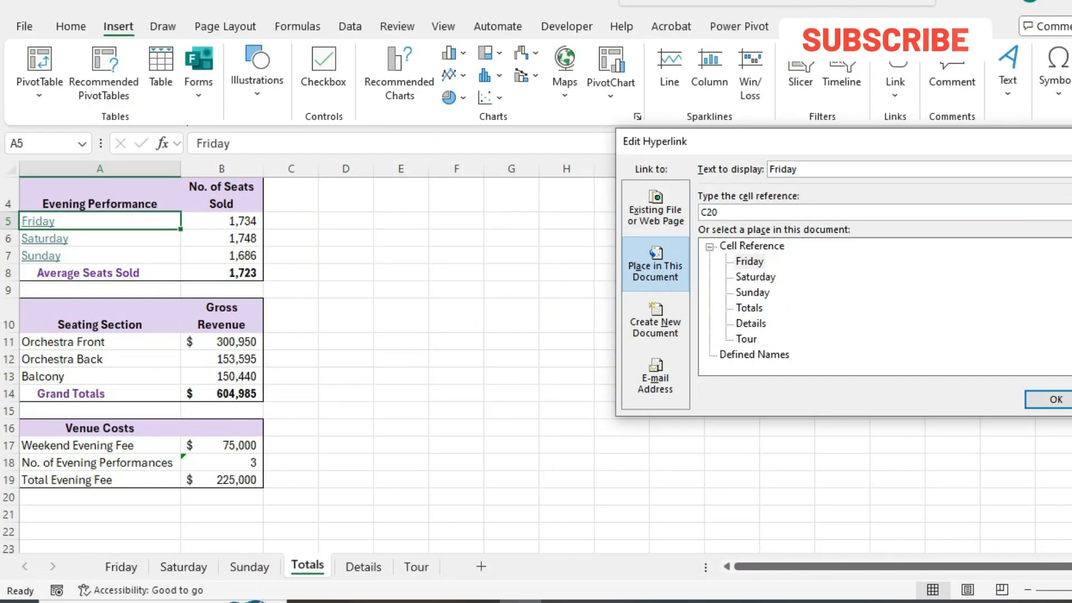
{"action": "key", "text": "alt+p"}
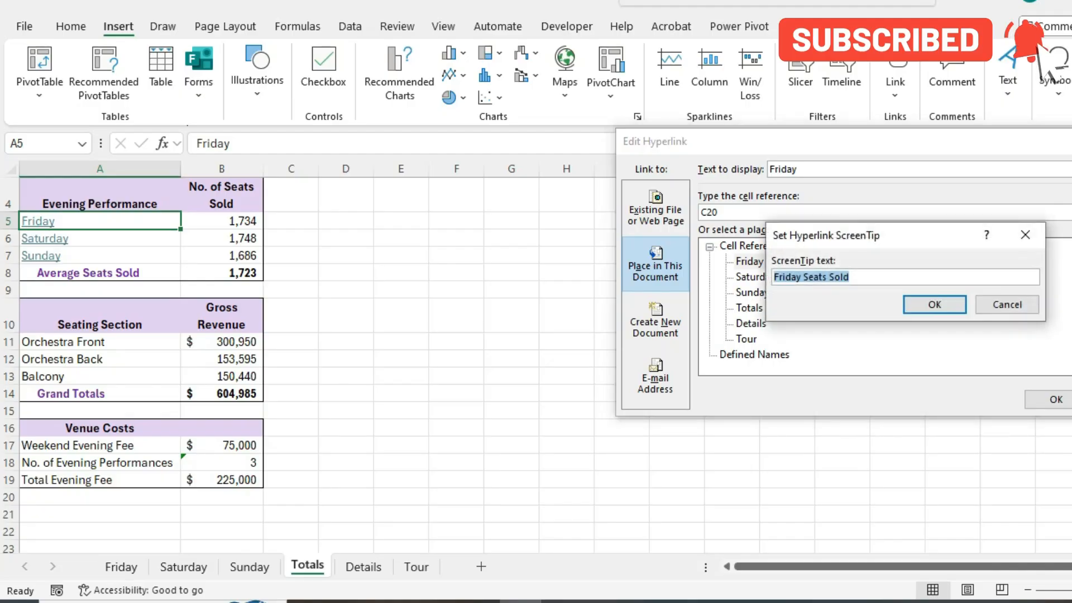
{"action": "key", "text": "Return"}
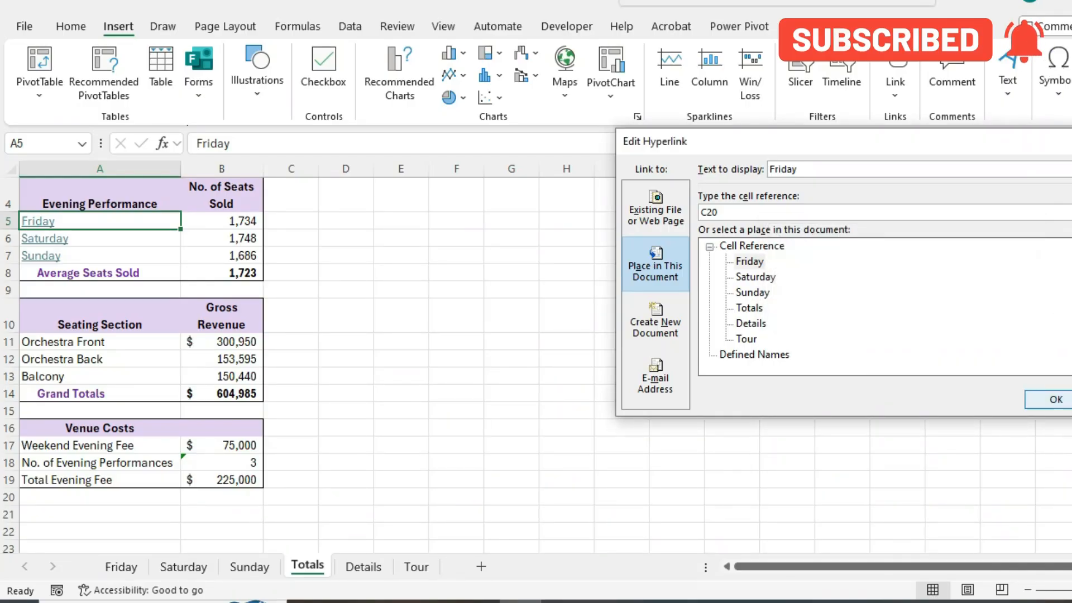
{"action": "key", "text": "Return"}
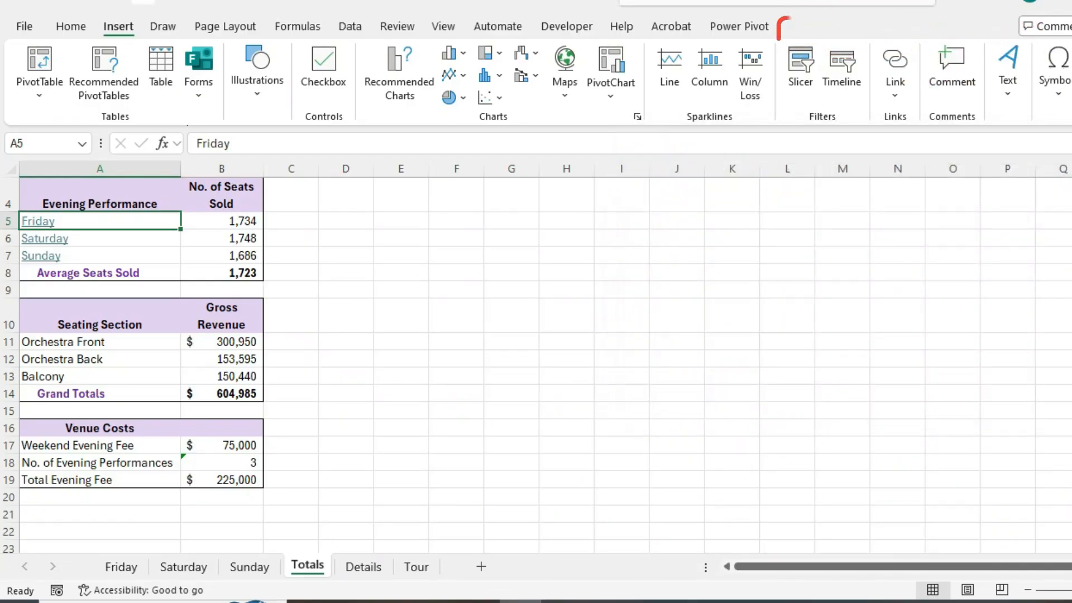
Step: Read instruction step 6 in Word and inspect the Friday seats-sold formula in cell B5 of the Totals worksheet in Excel
{"action": "key", "text": "alt+Tab"}
{"action": "scroll", "coordinate": [580, 358], "scroll_direction": "down", "scroll_amount": 5}
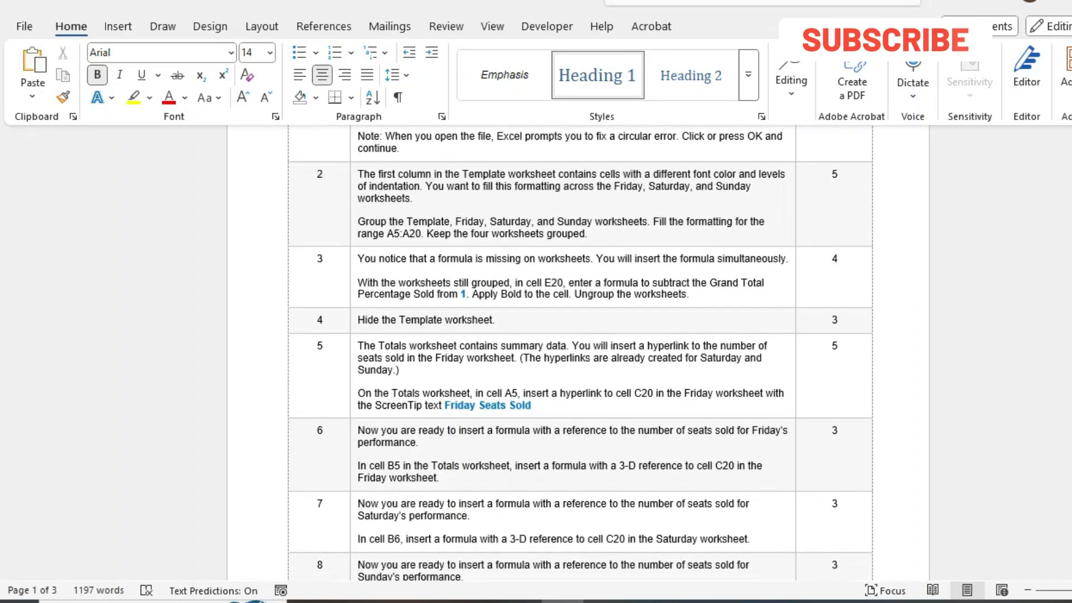
{"action": "scroll", "coordinate": [581, 358], "scroll_direction": "down", "scroll_amount": 2}
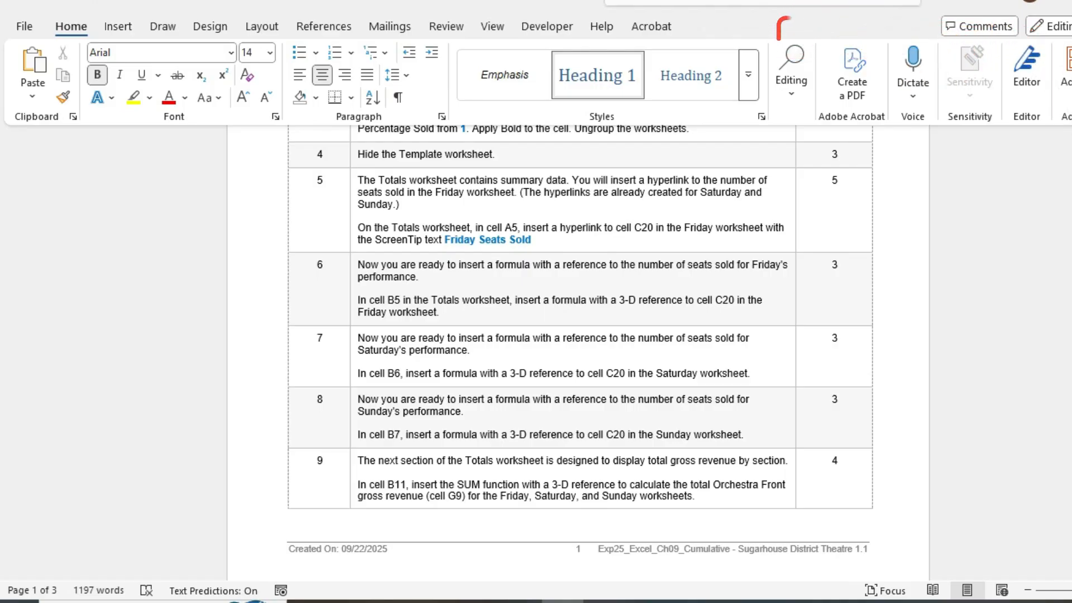
{"action": "key", "text": "alt+Tab"}
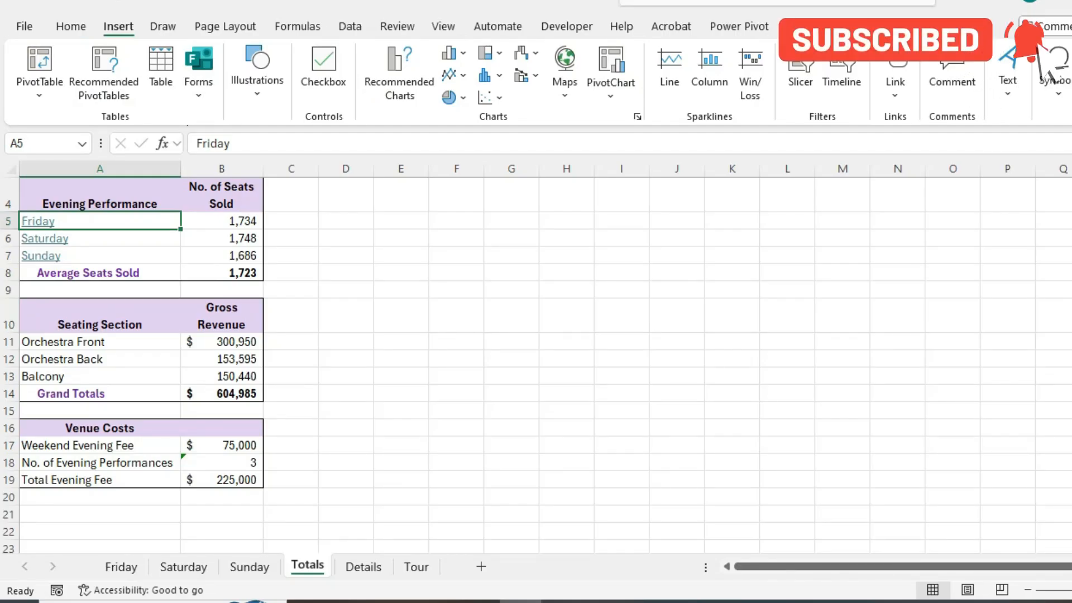
{"action": "left_click", "coordinate": [222, 221]}
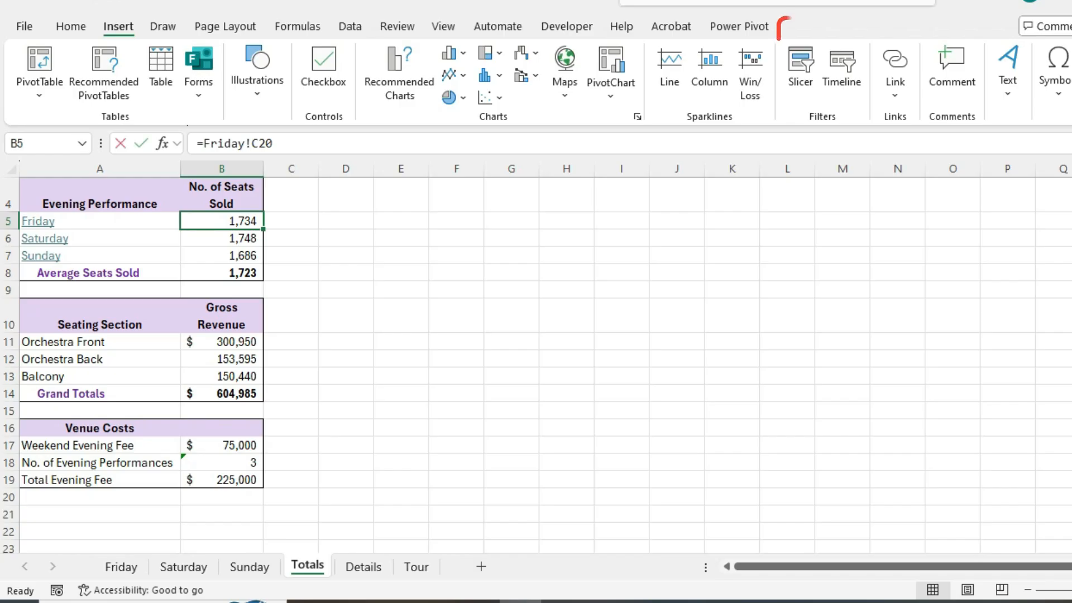
{"action": "key", "text": "F2"}
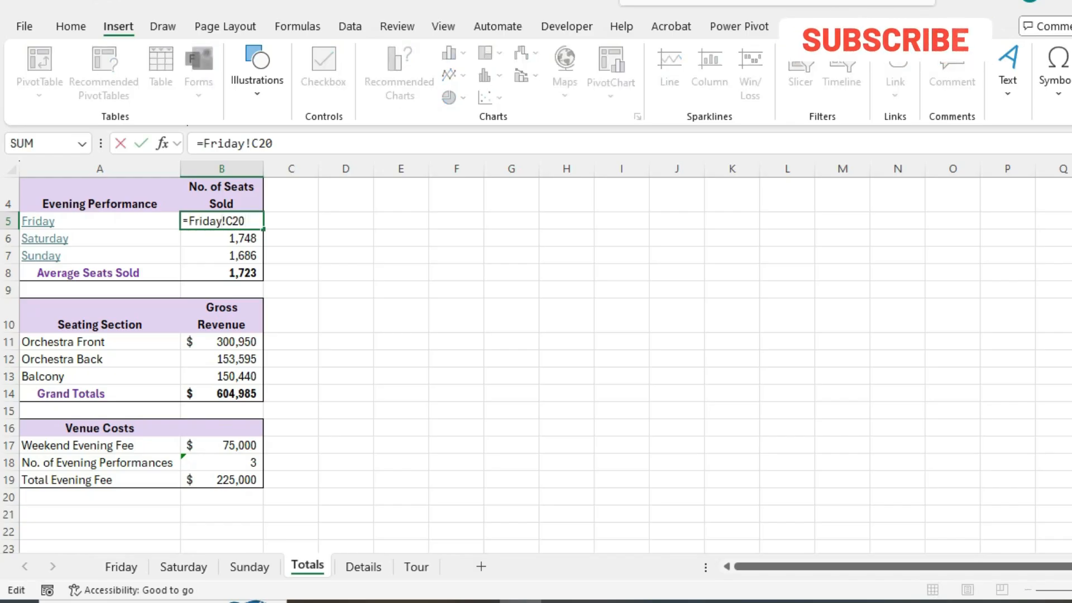
{"action": "key", "text": "alt+Tab"}
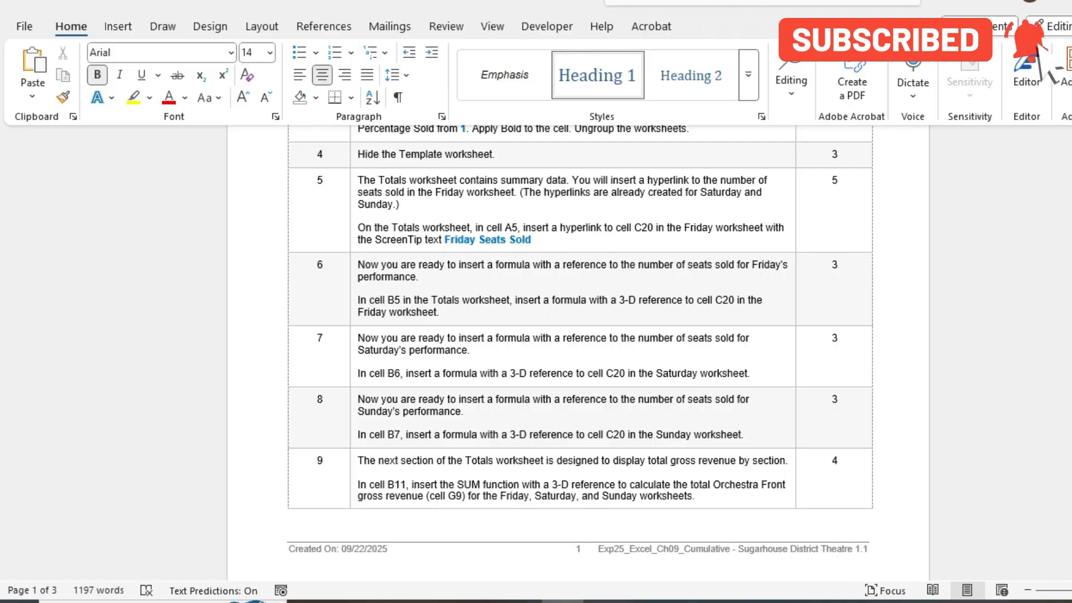
{"action": "key", "text": "alt+Tab"}
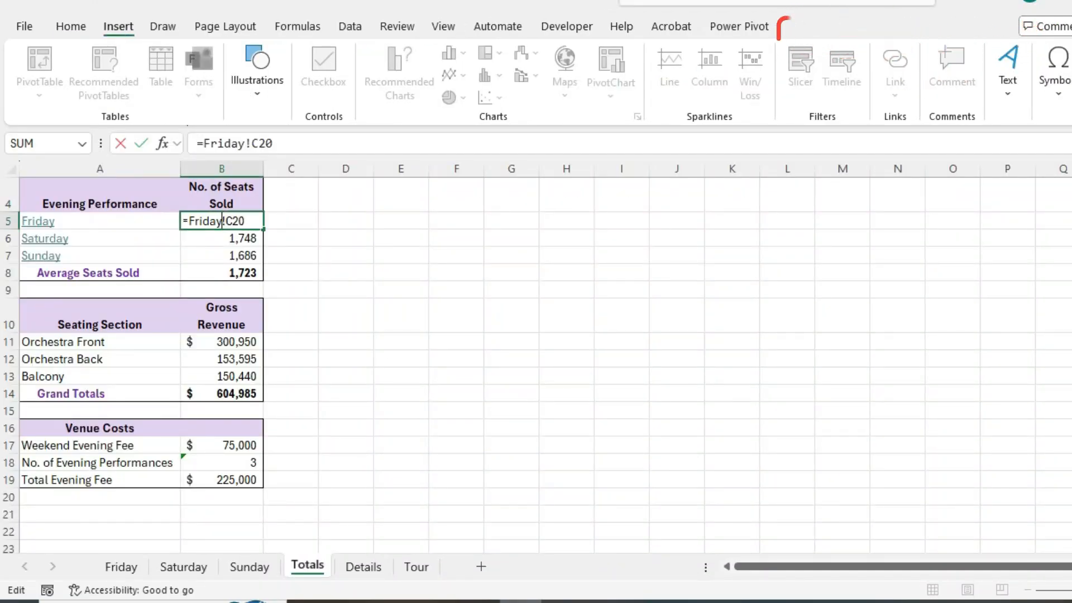
{"action": "key", "text": "Return"}
Step: Inspect the Saturday and Sunday seats-sold formulas in cells B6 and B7, checking instruction steps 7 and 8 in Word
{"action": "double_click", "coordinate": [223, 238]}
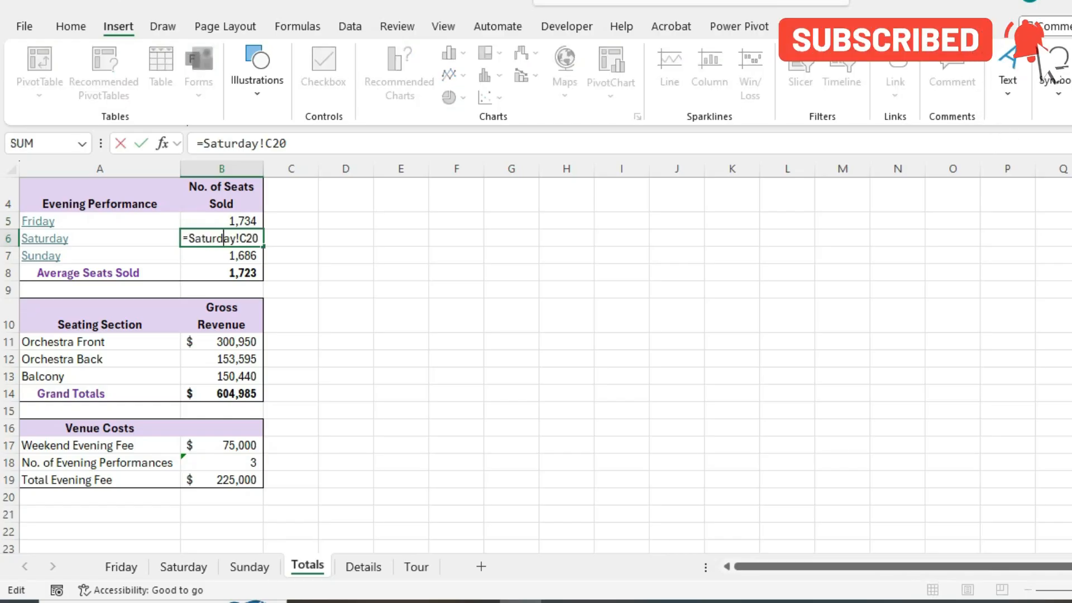
{"action": "key", "text": "Return"}
{"action": "key", "text": "alt+Tab"}
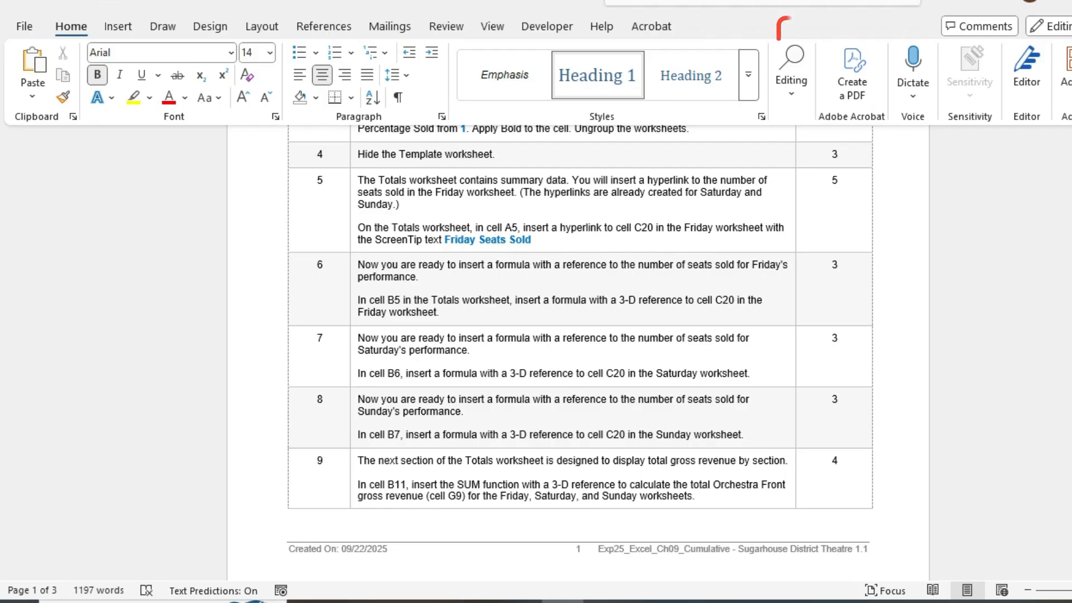
{"action": "scroll", "coordinate": [581, 319], "scroll_direction": "down", "scroll_amount": 1}
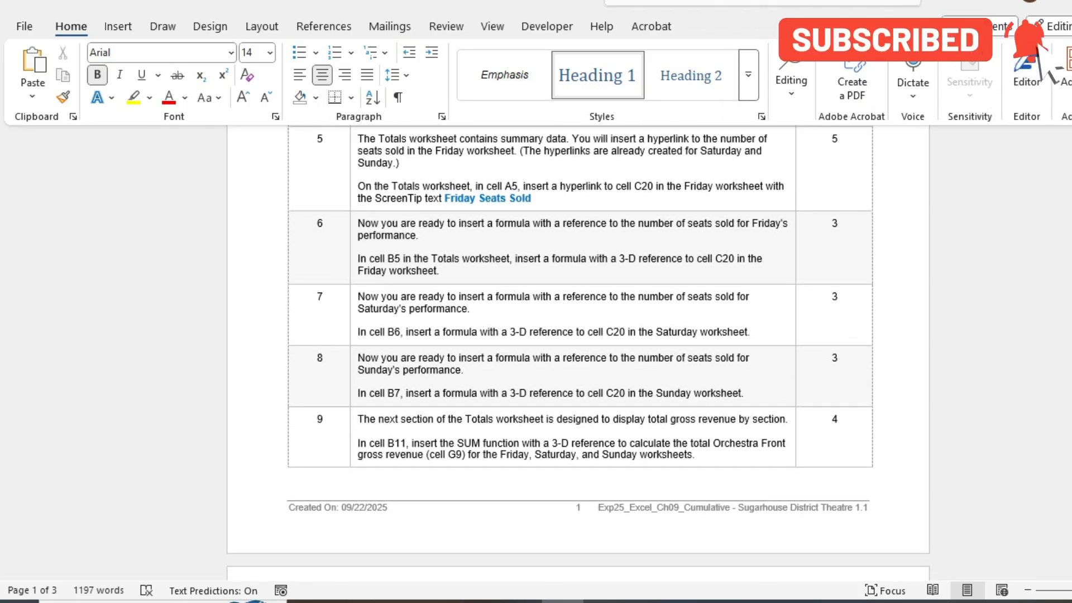
{"action": "left_click", "coordinate": [354, 387]}
{"action": "left_click", "coordinate": [520, 602]}
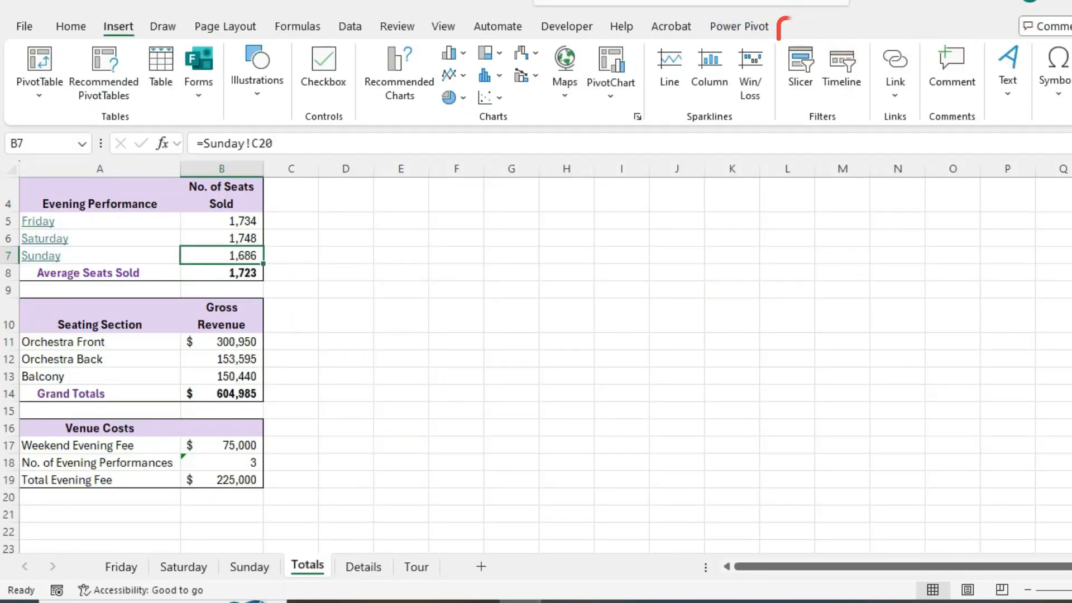
{"action": "double_click", "coordinate": [223, 255]}
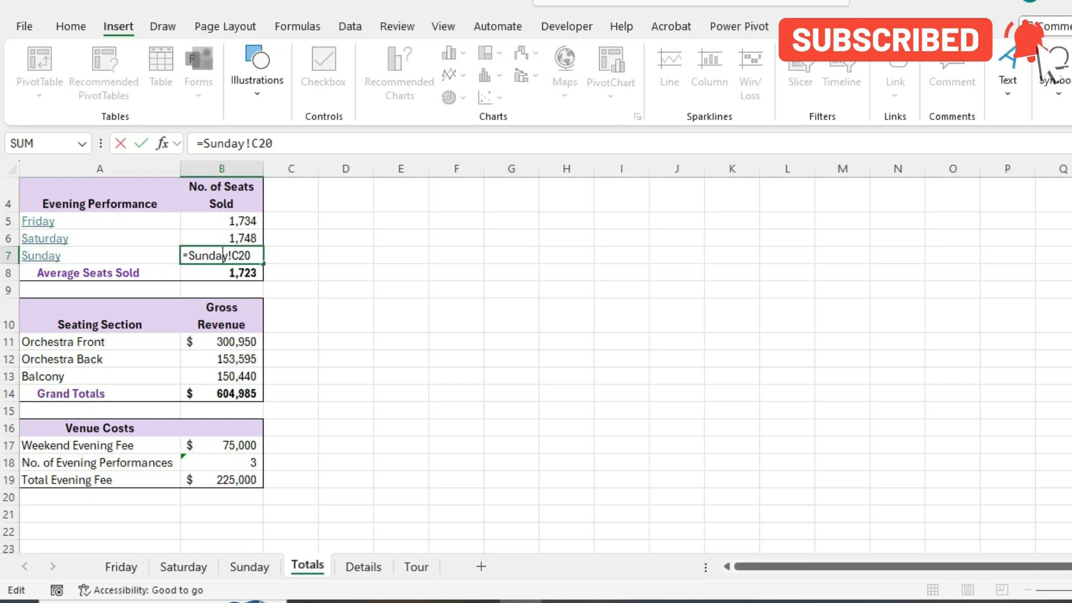
{"action": "key", "text": "Return"}
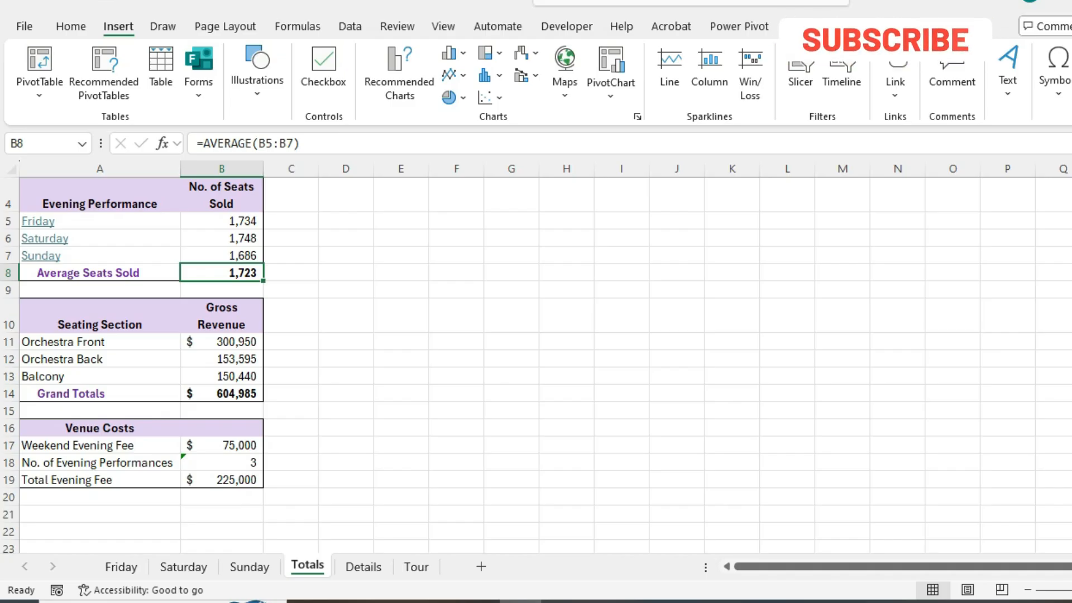
Step: Read instruction step 9 in Word and inspect the Orchestra Front 3-D SUM formula in cell B11 of the Totals worksheet
{"action": "key", "text": "alt+Tab"}
{"action": "scroll", "coordinate": [550, 296], "scroll_direction": "down", "scroll_amount": 3}
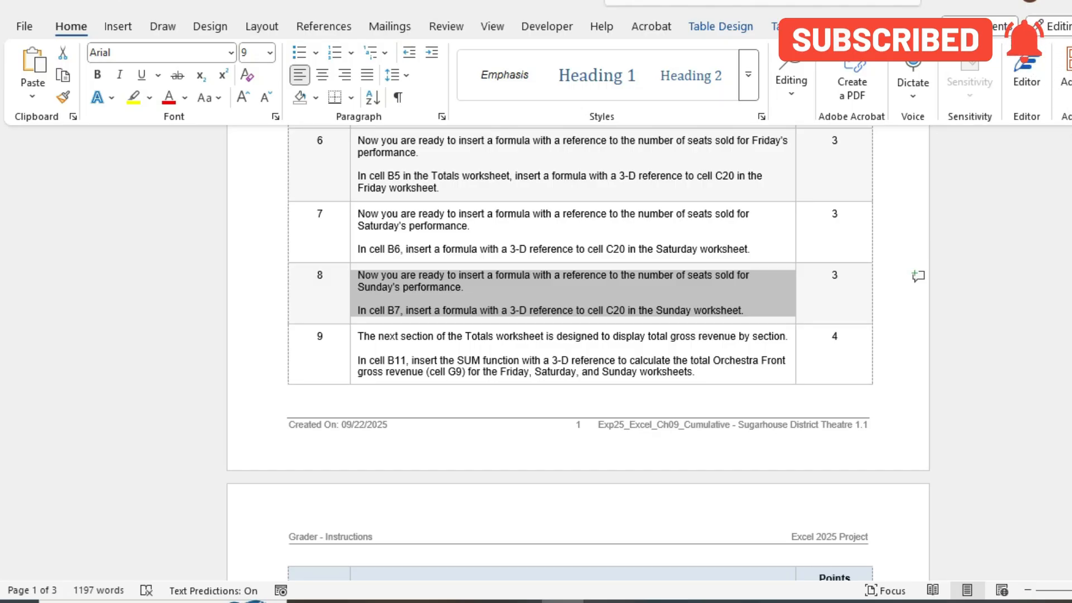
{"action": "key", "text": "alt+Tab"}
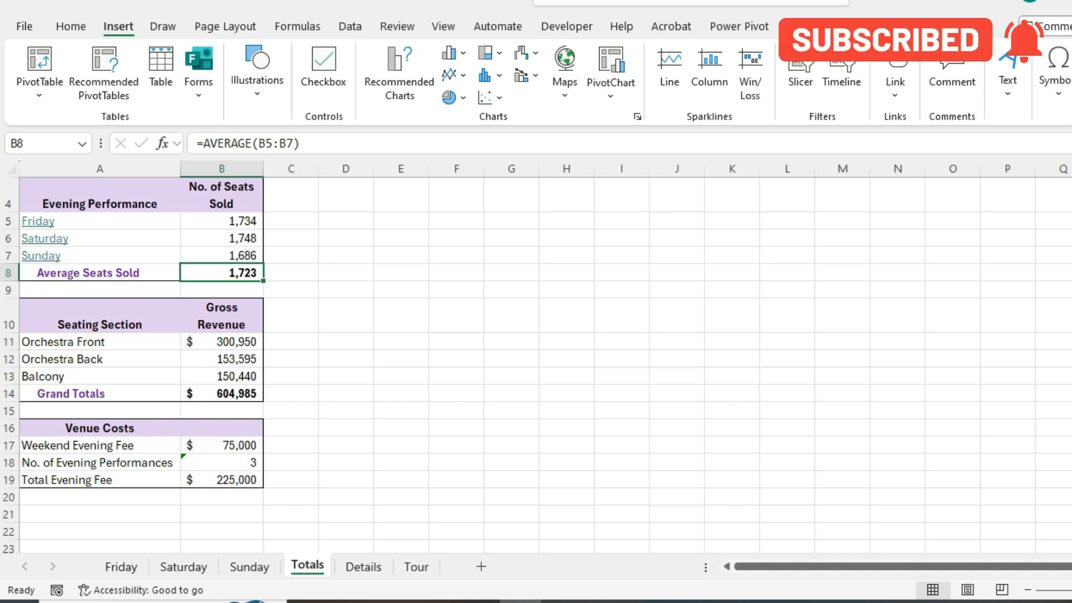
{"action": "double_click", "coordinate": [227, 342]}
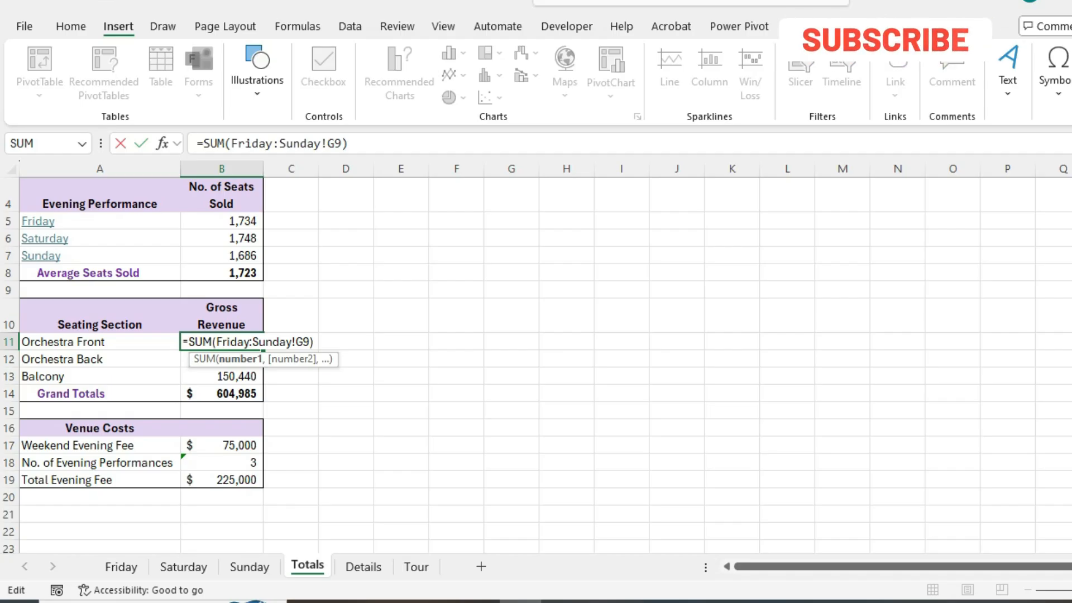
{"action": "left_click", "coordinate": [562, 601]}
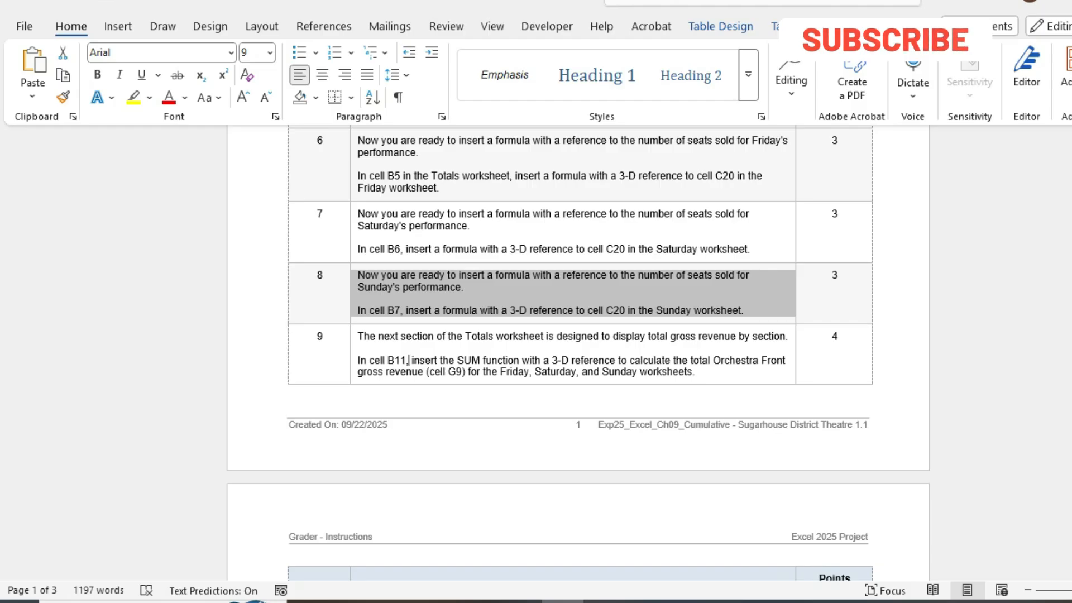
{"action": "triple_click", "coordinate": [409, 361]}
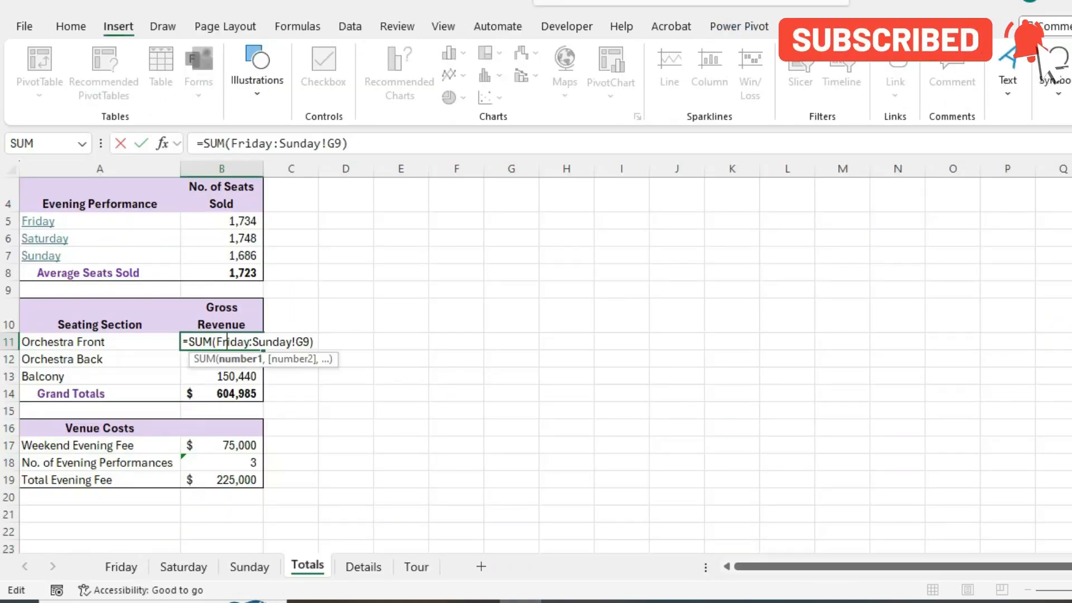
{"action": "key", "text": "Return"}
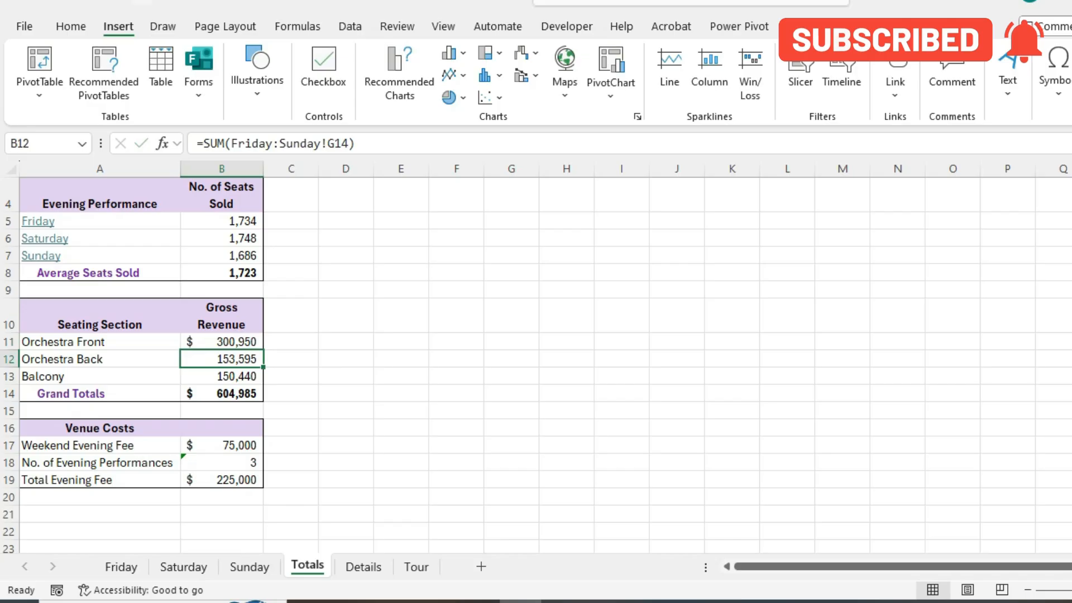
Step: Read instruction step 10 in Word and inspect the Orchestra Back 3-D SUM formula in cell B12 of the Totals worksheet
{"action": "left_click", "coordinate": [563, 602]}
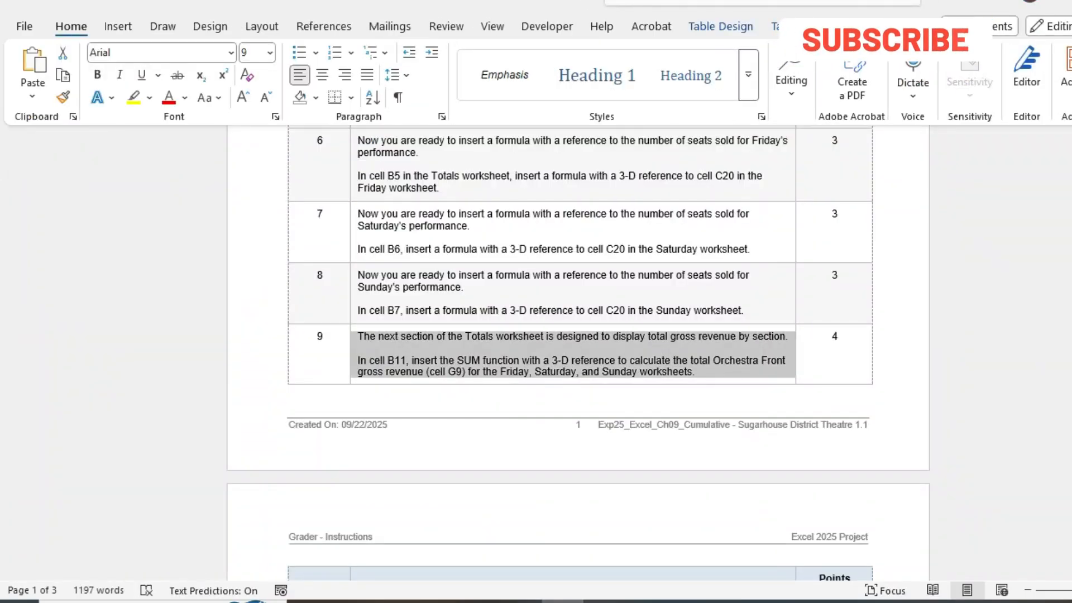
{"action": "scroll", "coordinate": [578, 355], "scroll_direction": "down", "scroll_amount": 6}
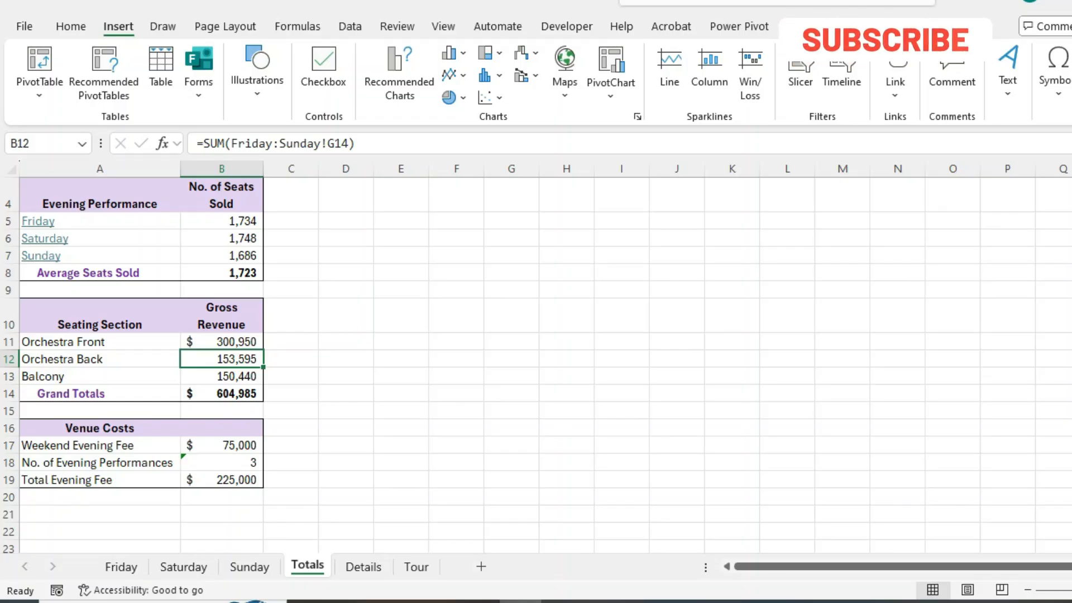
{"action": "key", "text": "F2"}
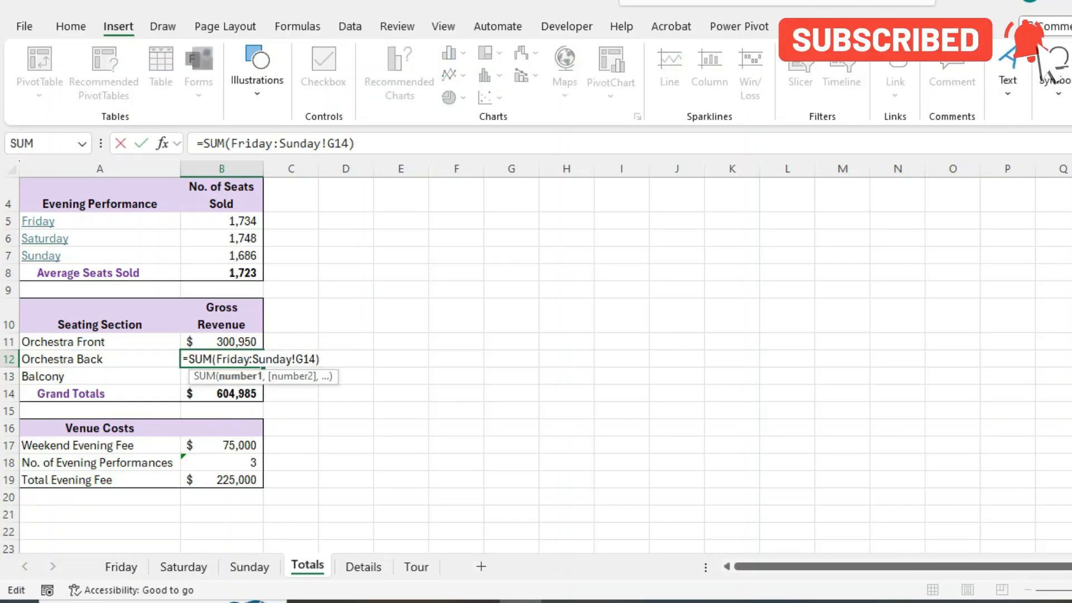
{"action": "key", "text": "Return"}
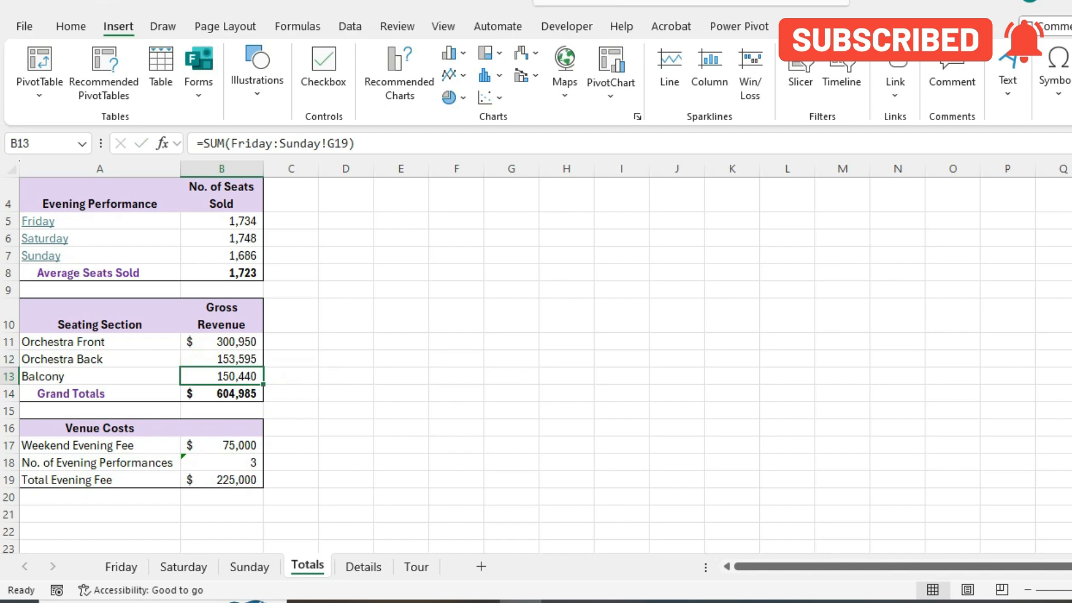
Step: Read instruction step 11 in Word and inspect the Balcony 3-D SUM formula in cell B13 of the Totals worksheet
{"action": "key", "text": "alt+Tab"}
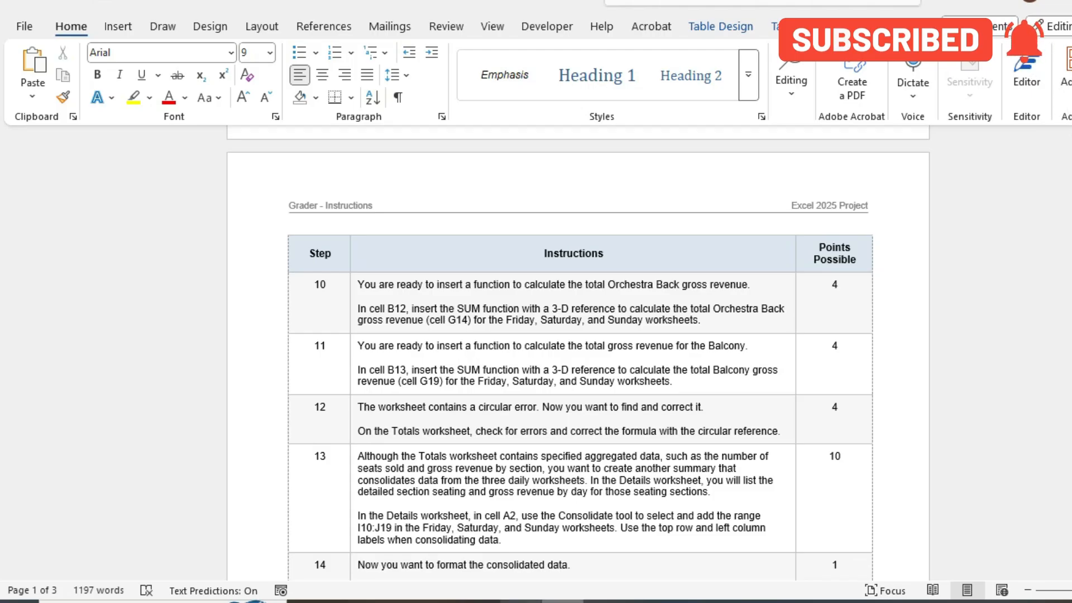
{"action": "key", "text": "alt+Tab"}
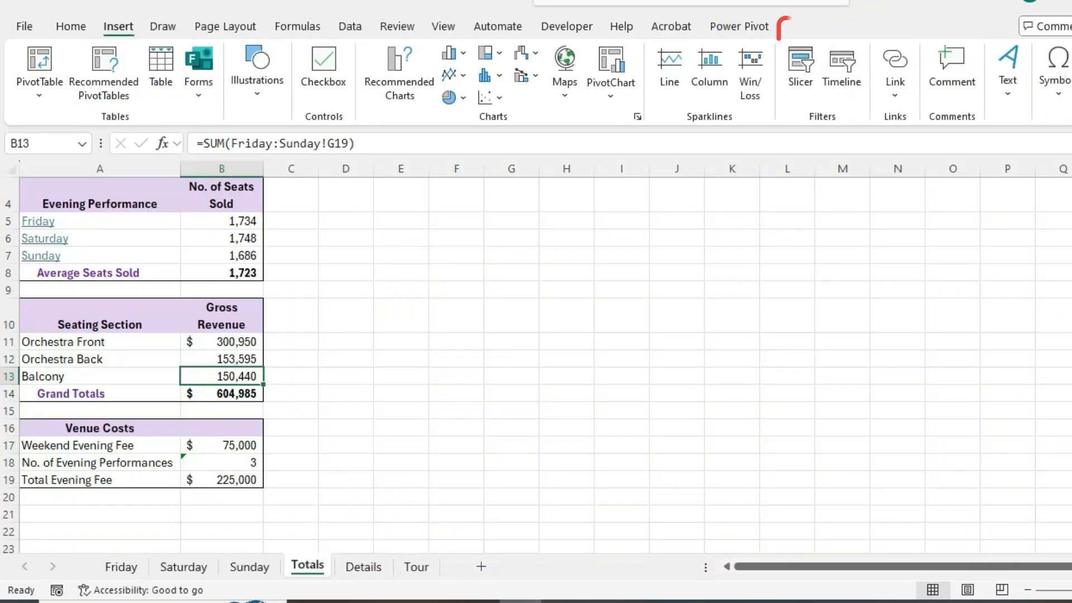
{"action": "key", "text": "F2"}
{"action": "key", "text": "Return"}
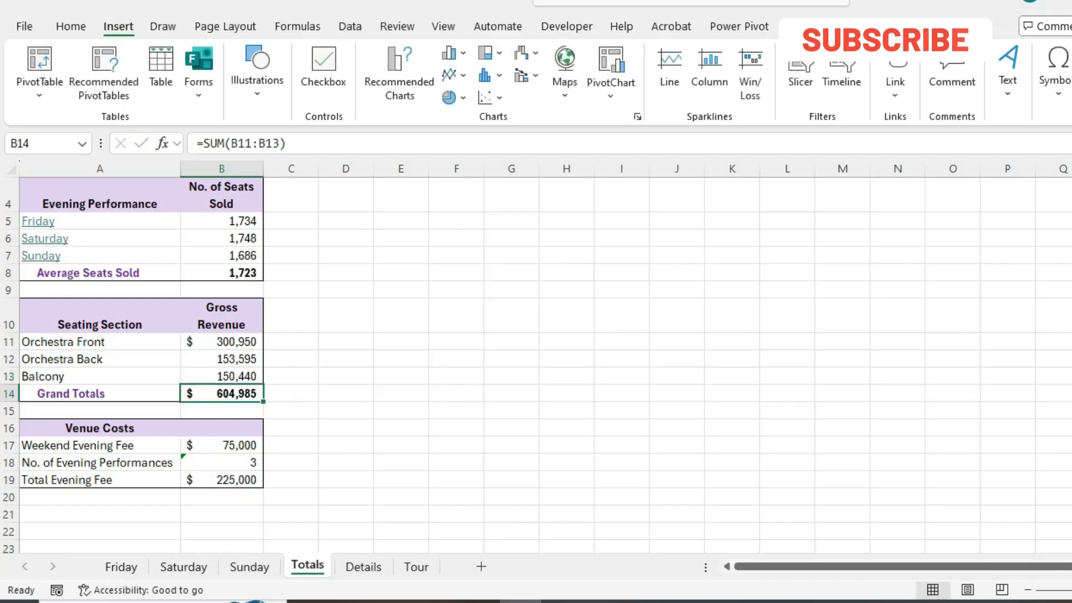
Step: Read instruction steps 12 through 19 in Word, from the circular error to the filled map, then return to the Excel workbook
{"action": "key", "text": "alt+Tab"}
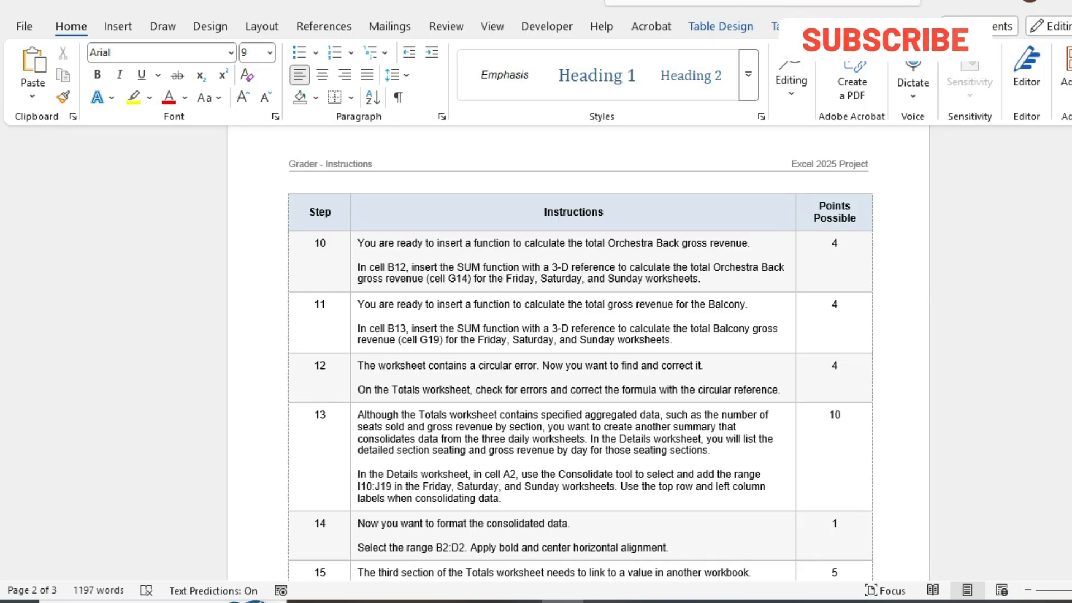
{"action": "scroll", "coordinate": [651, 174], "scroll_direction": "down", "scroll_amount": 5}
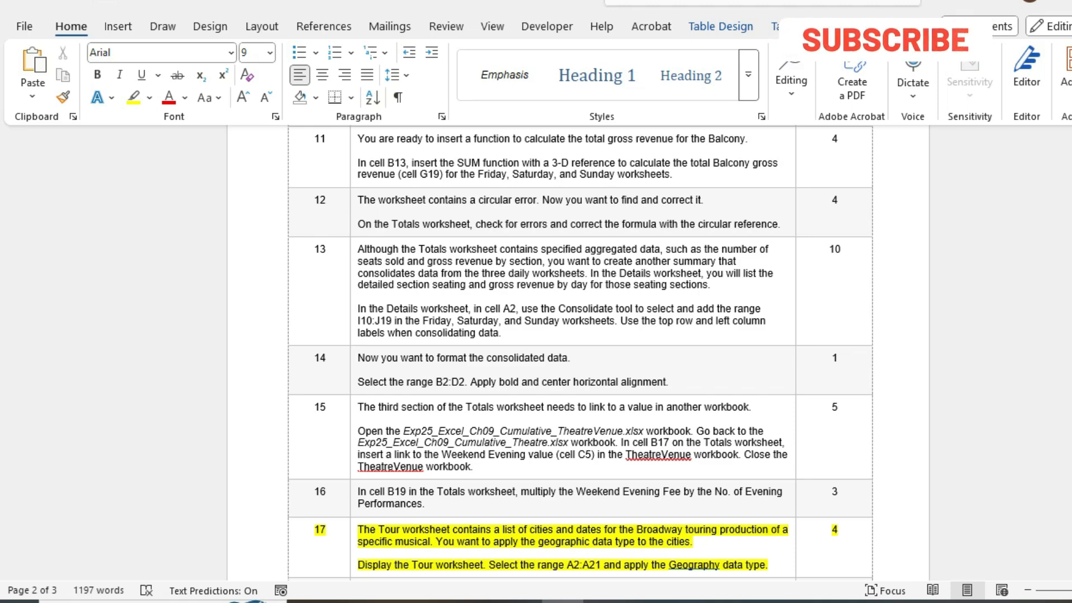
{"action": "scroll", "coordinate": [580, 352], "scroll_direction": "down", "scroll_amount": 3}
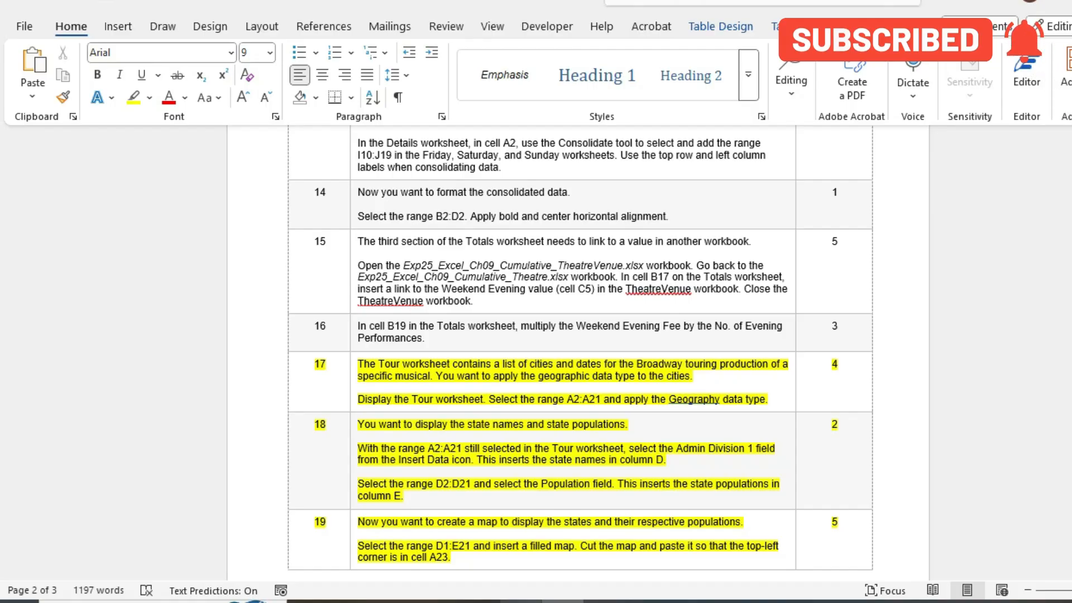
{"action": "mouse_move", "coordinate": [519, 601]}
{"action": "left_click", "coordinate": [502, 519]}
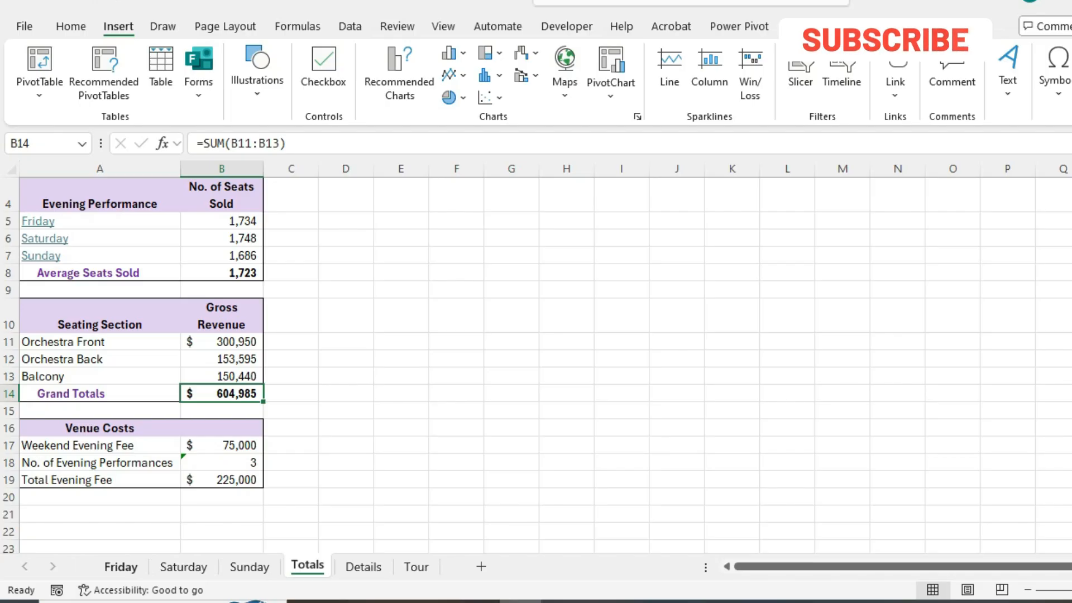
Step: Apply the Geography data type to the cities in range A2:A21 of the Tour worksheet
{"action": "left_click", "coordinate": [417, 567]}
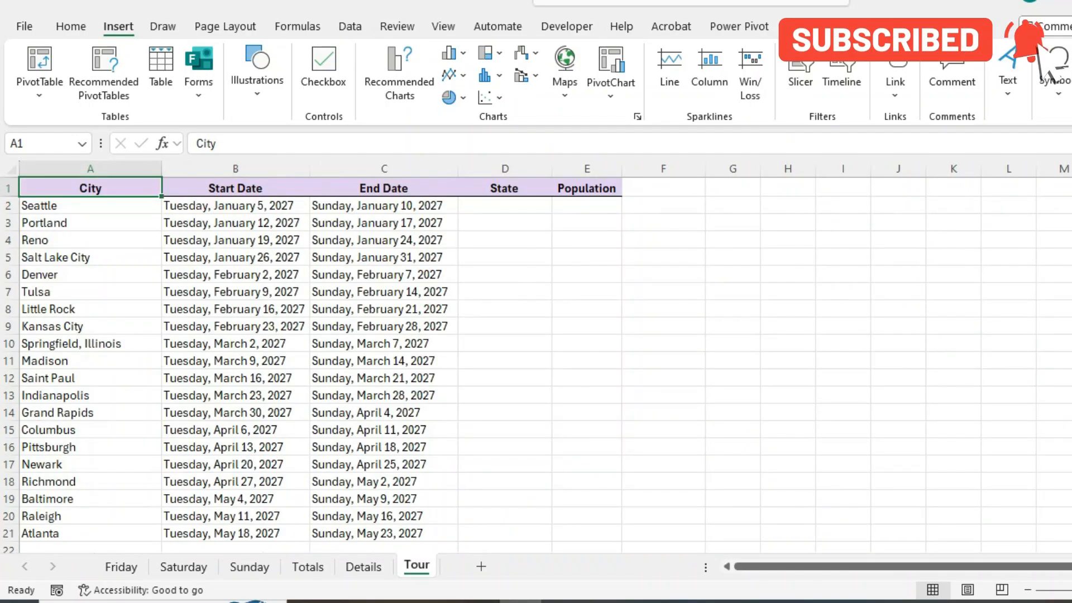
{"action": "left_click", "coordinate": [90, 205]}
{"action": "key", "text": "shift+Down"}
{"action": "key", "text": "shift+Down"}
{"action": "key", "text": "shift+Down"}
{"action": "key", "text": "shift+Down"}
{"action": "key", "text": "shift+Down"}
{"action": "key", "text": "shift+Down"}
{"action": "key", "text": "shift+Down"}
{"action": "key", "text": "shift+Down"}
{"action": "key", "text": "shift+Down"}
{"action": "key", "text": "shift+Down"}
{"action": "key", "text": "shift+Down"}
{"action": "key", "text": "shift+Down"}
{"action": "key", "text": "shift+Down"}
{"action": "key", "text": "shift+Down"}
{"action": "key", "text": "shift+Down"}
{"action": "key", "text": "shift+Down"}
{"action": "key", "text": "shift+Down"}
{"action": "key", "text": "shift+Down"}
{"action": "key", "text": "shift+Down"}
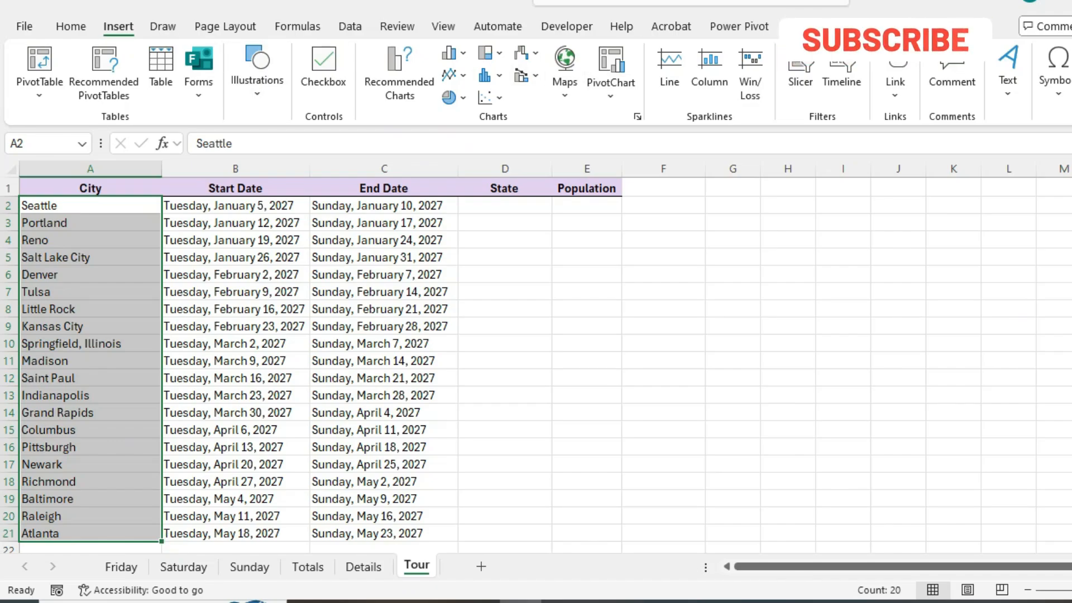
{"action": "left_click", "coordinate": [351, 26]}
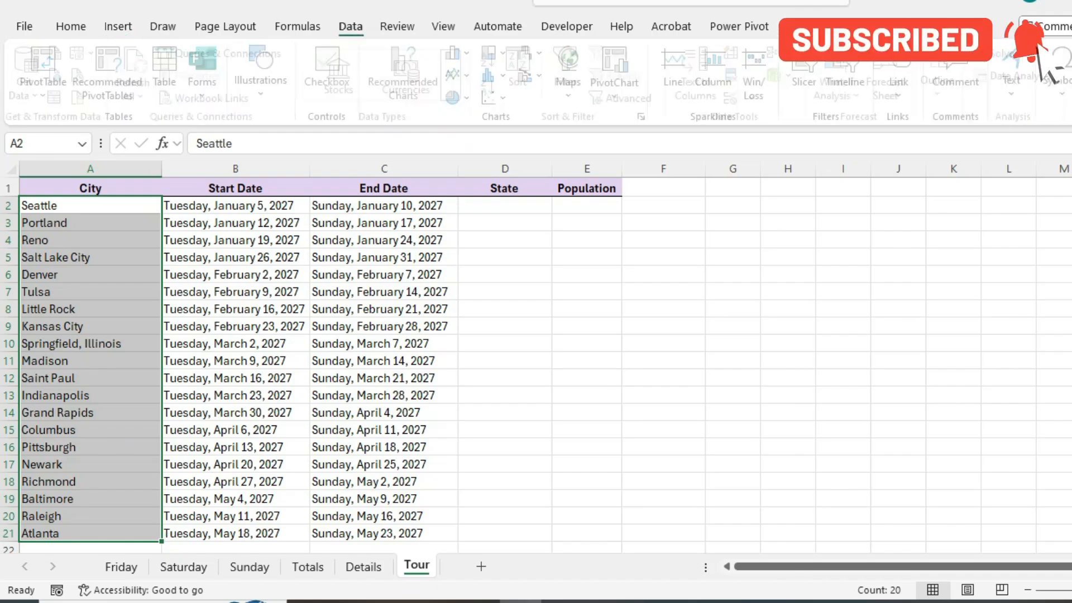
{"action": "left_click", "coordinate": [459, 74]}
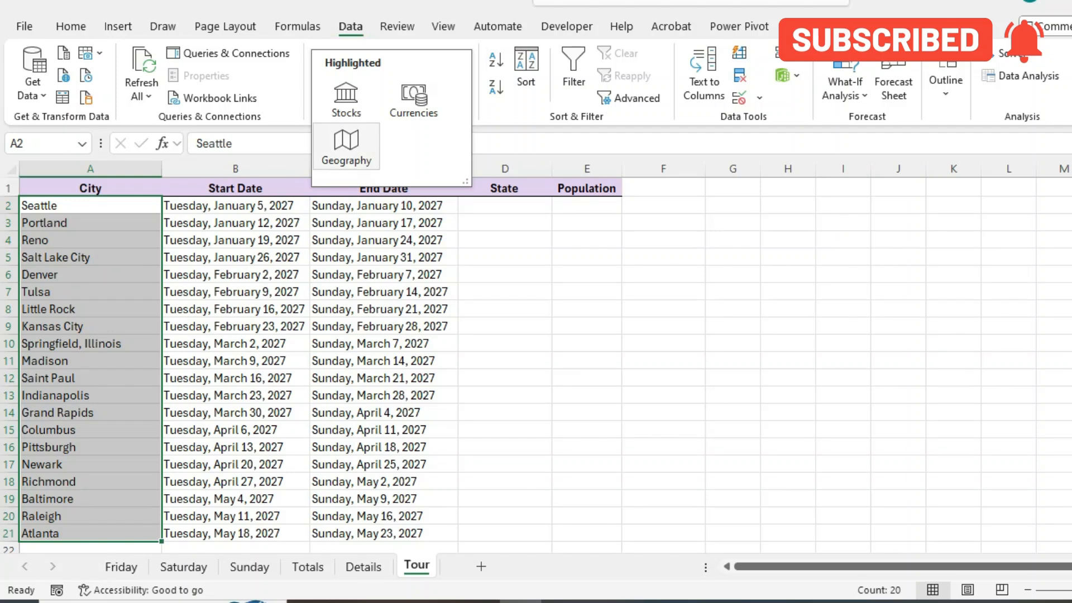
{"action": "left_click", "coordinate": [346, 146]}
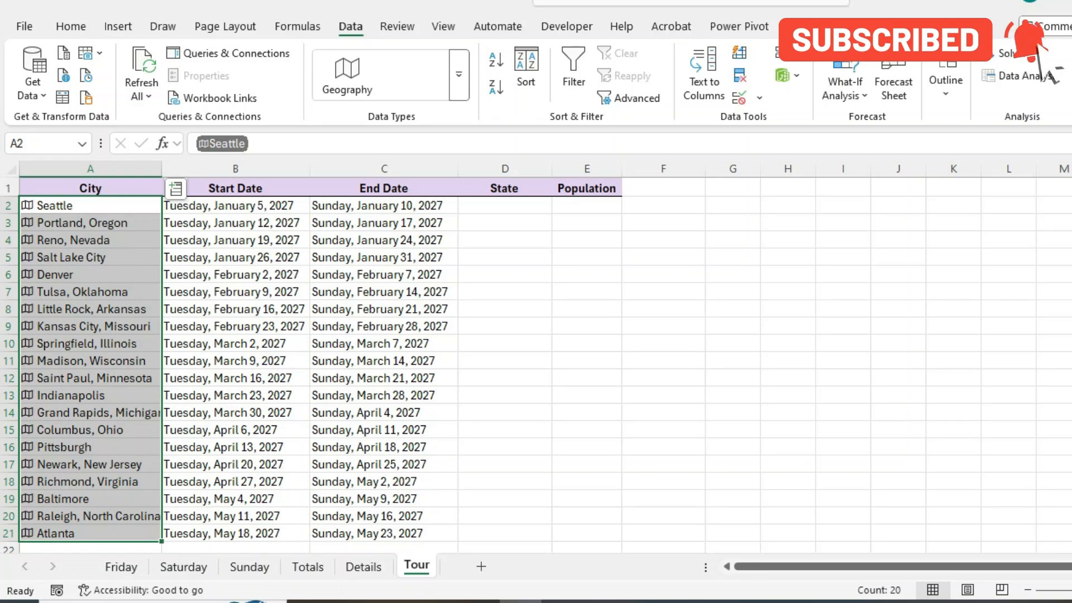
Step: Check instruction step 18 in Word and insert the Admin Division 1 field for A2:A21 to fill the State column in Excel
{"action": "left_click", "coordinate": [605, 602]}
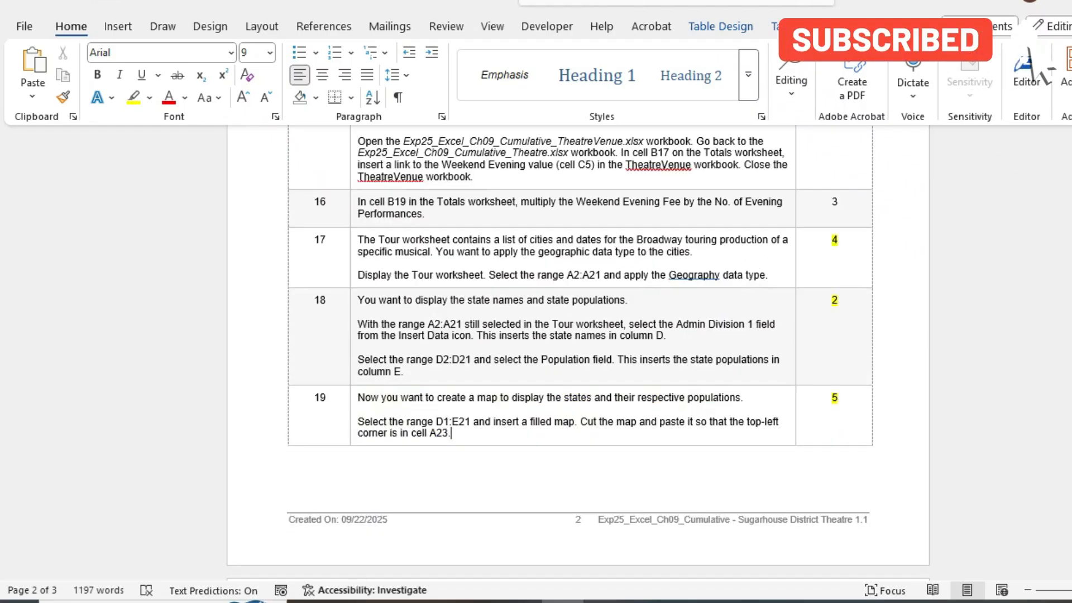
{"action": "key", "text": "alt"}
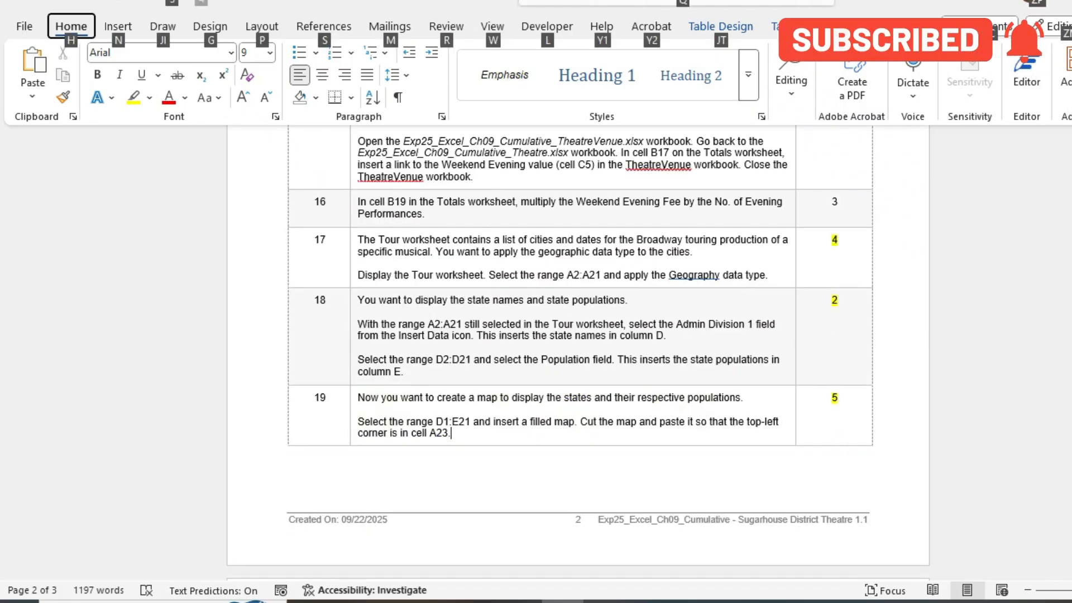
{"action": "key", "text": "alt"}
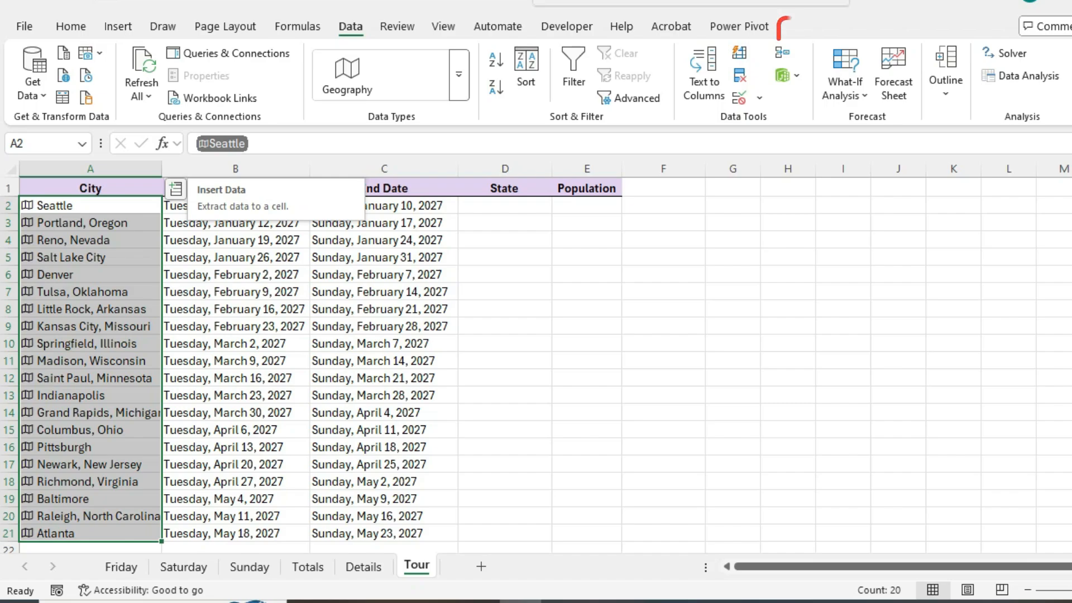
{"action": "left_click", "coordinate": [175, 189]}
{"action": "key", "text": "Escape"}
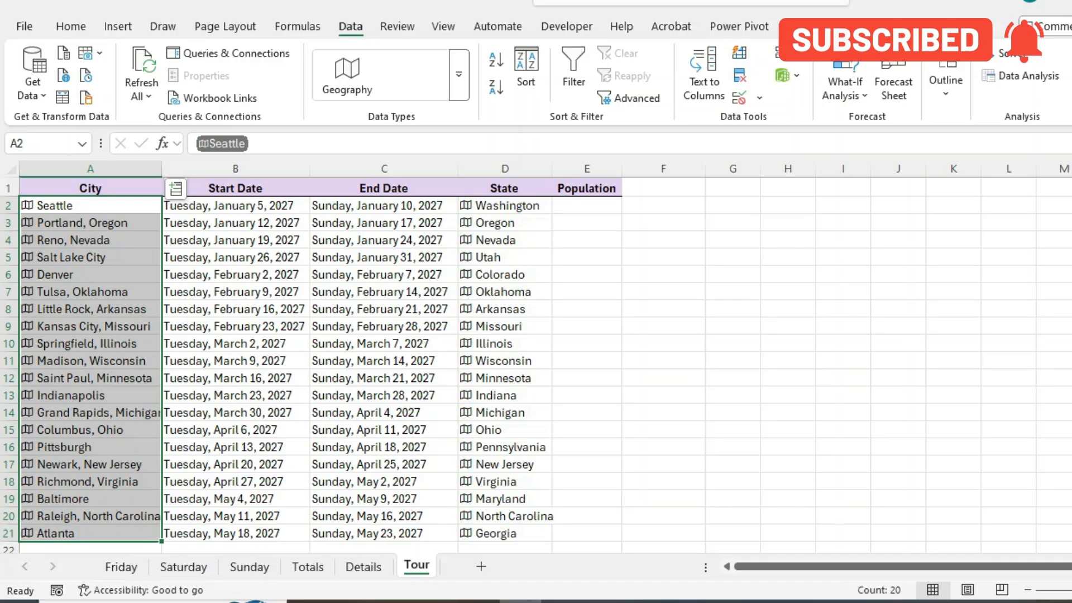
Step: Recheck step 18 in Word and insert the Population field for the states in D2:D21 in Excel
{"action": "mouse_move", "coordinate": [563, 602]}
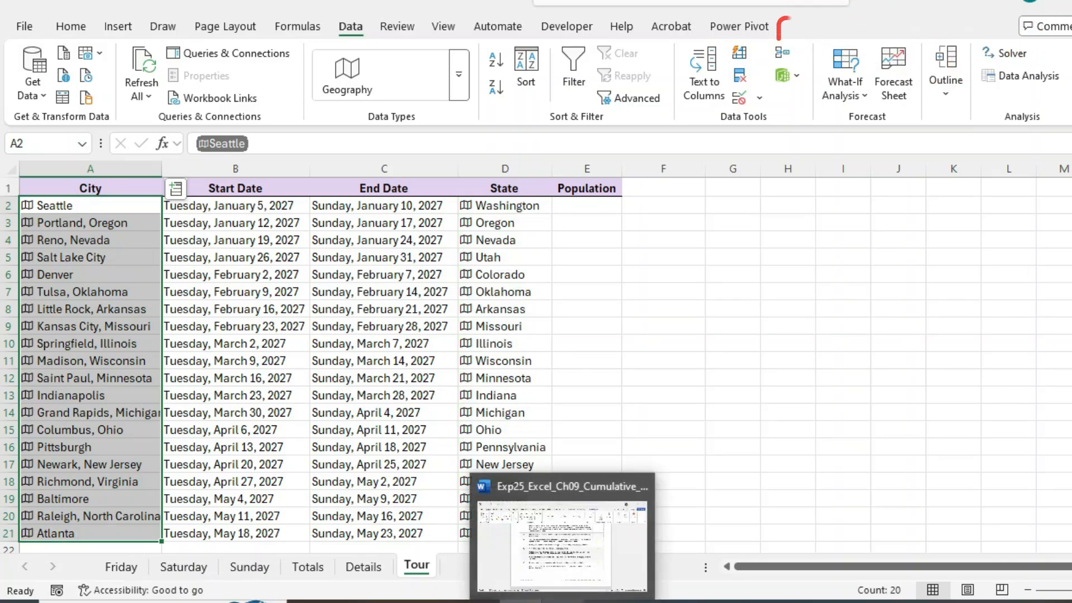
{"action": "left_click", "coordinate": [563, 545]}
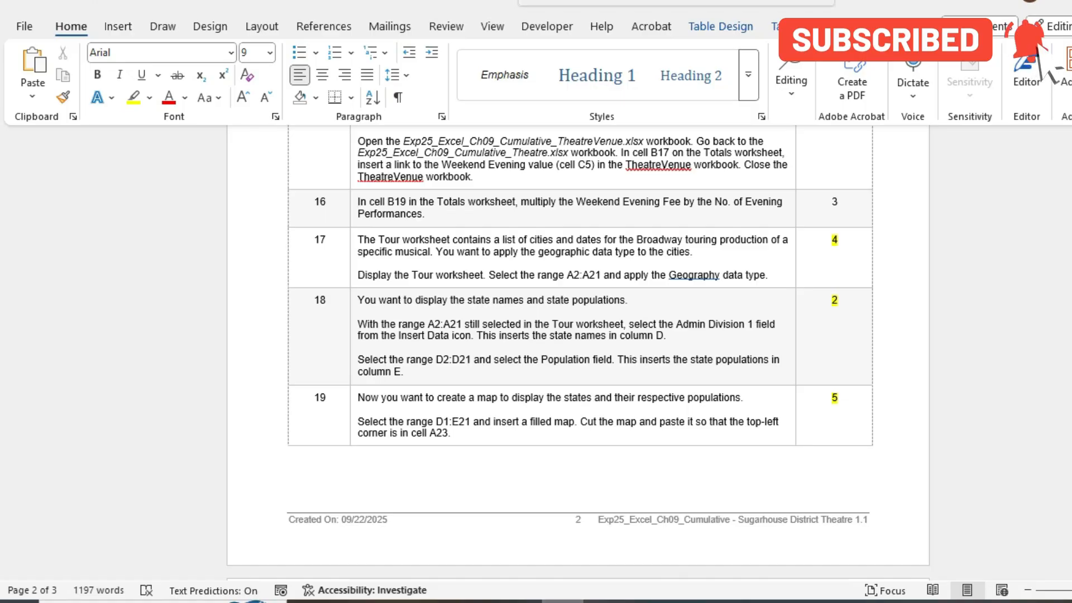
{"action": "key", "text": "alt+Tab"}
{"action": "left_click", "coordinate": [505, 206]}
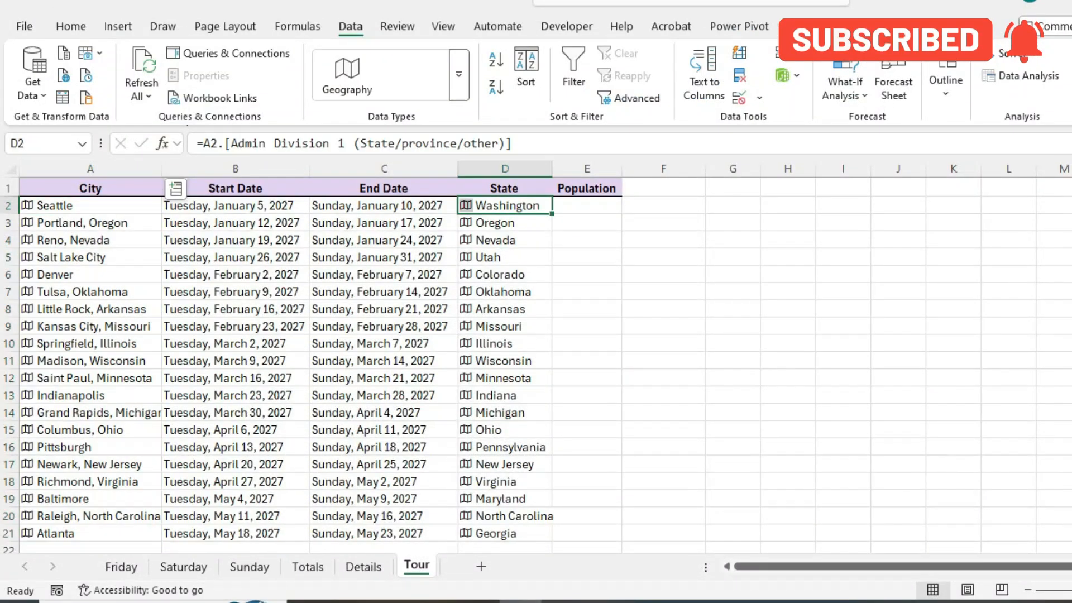
{"action": "left_click_drag", "start_coordinate": [505, 205], "coordinate": [505, 533]}
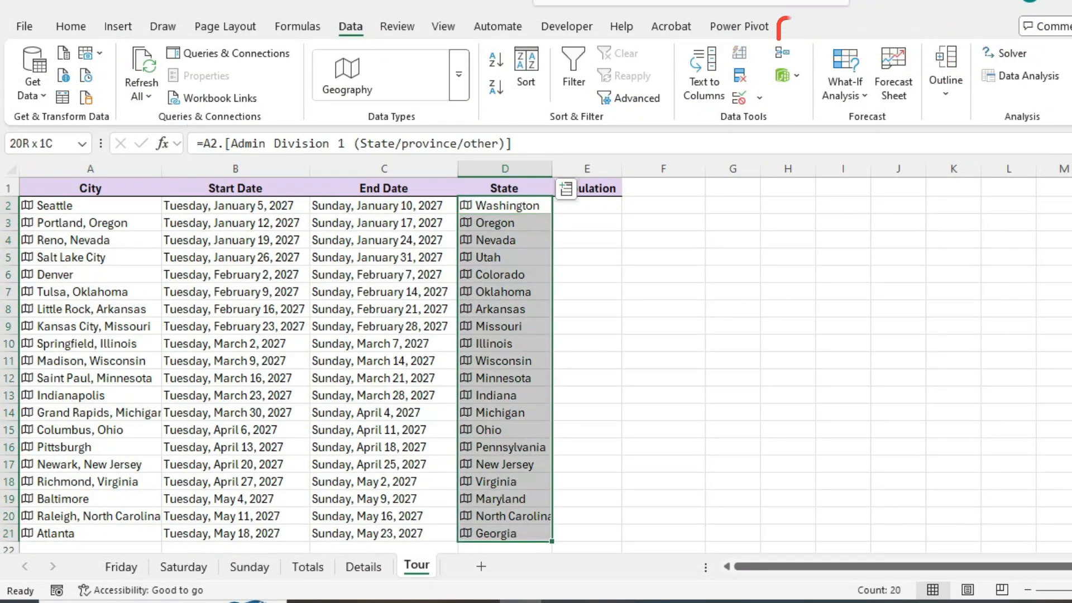
{"action": "left_click", "coordinate": [565, 189]}
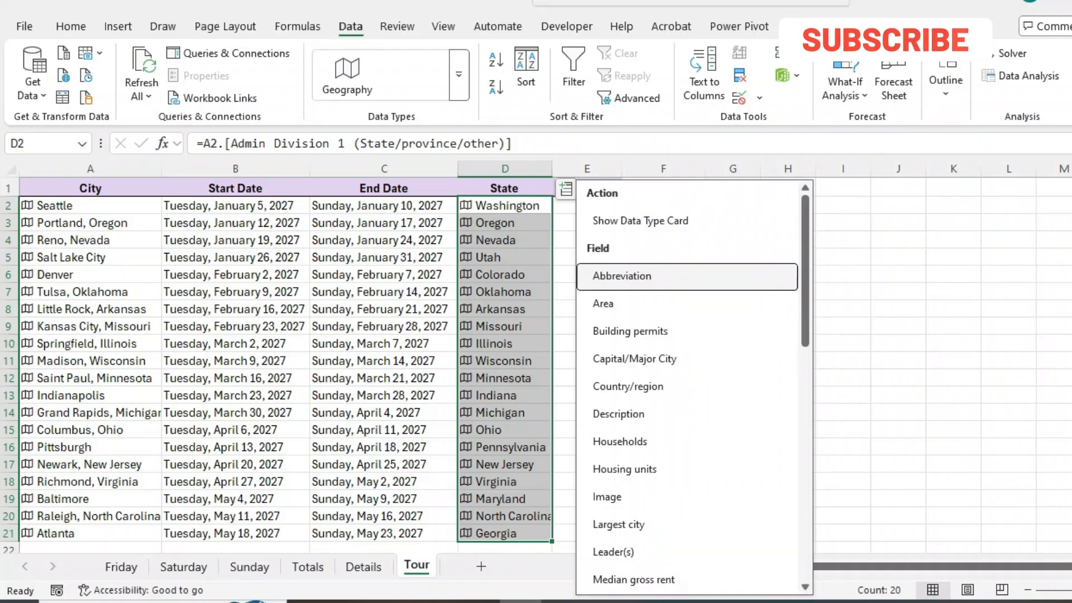
{"action": "key", "text": "Up"}
{"action": "key", "text": "Down"}
{"action": "key", "text": "Down"}
{"action": "key", "text": "Down"}
{"action": "key", "text": "Down"}
{"action": "key", "text": "Down"}
{"action": "key", "text": "Down"}
{"action": "key", "text": "Down"}
{"action": "key", "text": "Down"}
{"action": "key", "text": "Down"}
{"action": "key", "text": "Down"}
{"action": "key", "text": "Down"}
{"action": "key", "text": "Down"}
{"action": "key", "text": "Down"}
{"action": "key", "text": "Down"}
{"action": "key", "text": "Down"}
{"action": "key", "text": "Down"}
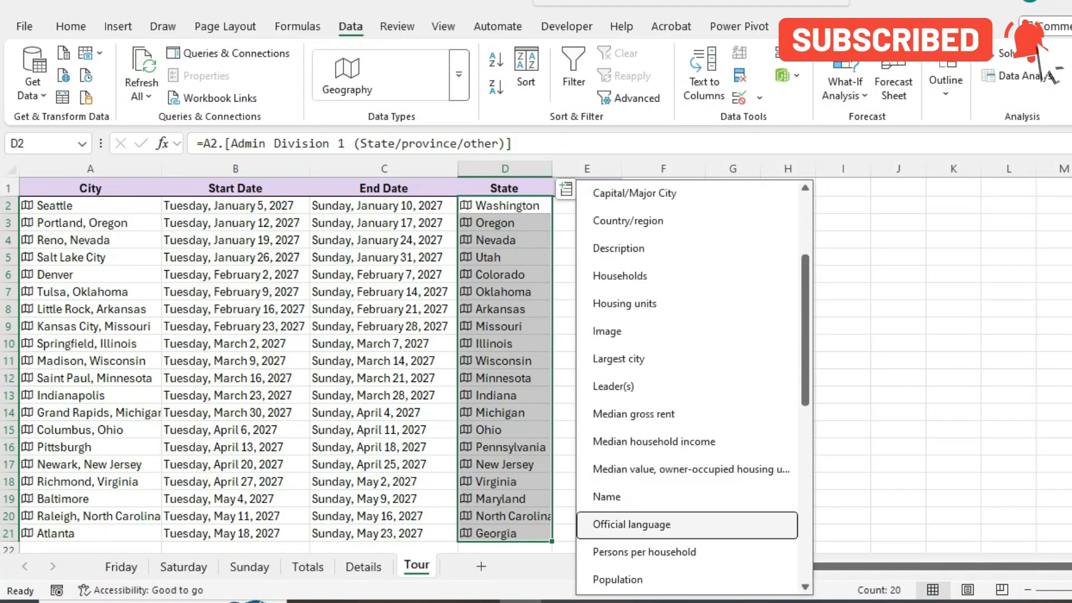
{"action": "key", "text": "Down"}
{"action": "key", "text": "Down"}
{"action": "key", "text": "Down"}
{"action": "key", "text": "Down"}
{"action": "key", "text": "Down"}
{"action": "key", "text": "Up"}
{"action": "key", "text": "Up"}
{"action": "key", "text": "Up"}
{"action": "key", "text": "Return"}
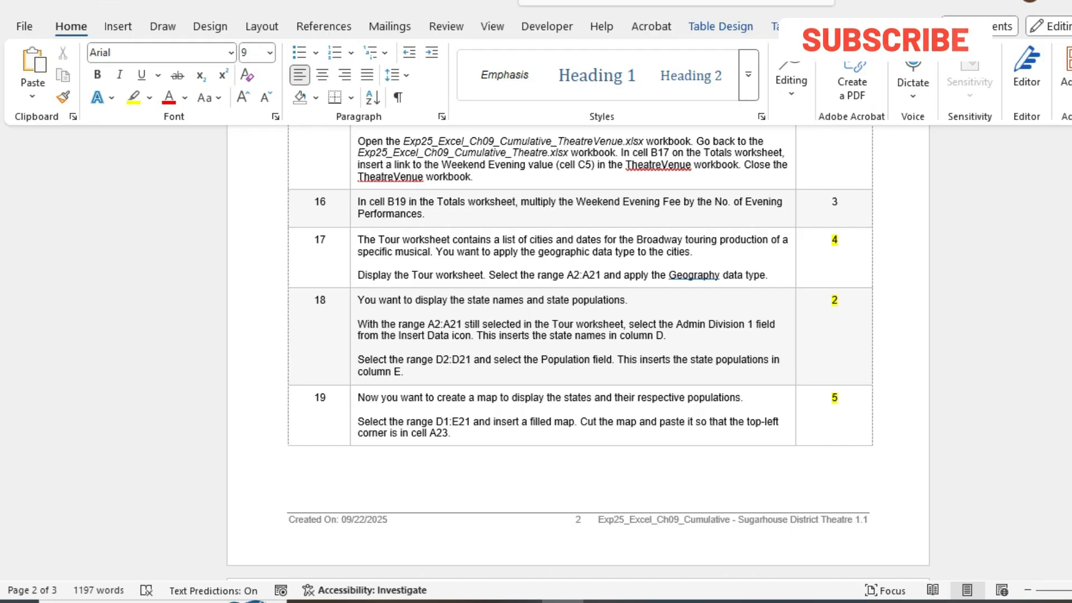
Step: Read instruction step 19 in Word about the filled map and compare it with the State and Population columns in Excel
{"action": "scroll", "coordinate": [578, 335], "scroll_direction": "down", "scroll_amount": 1}
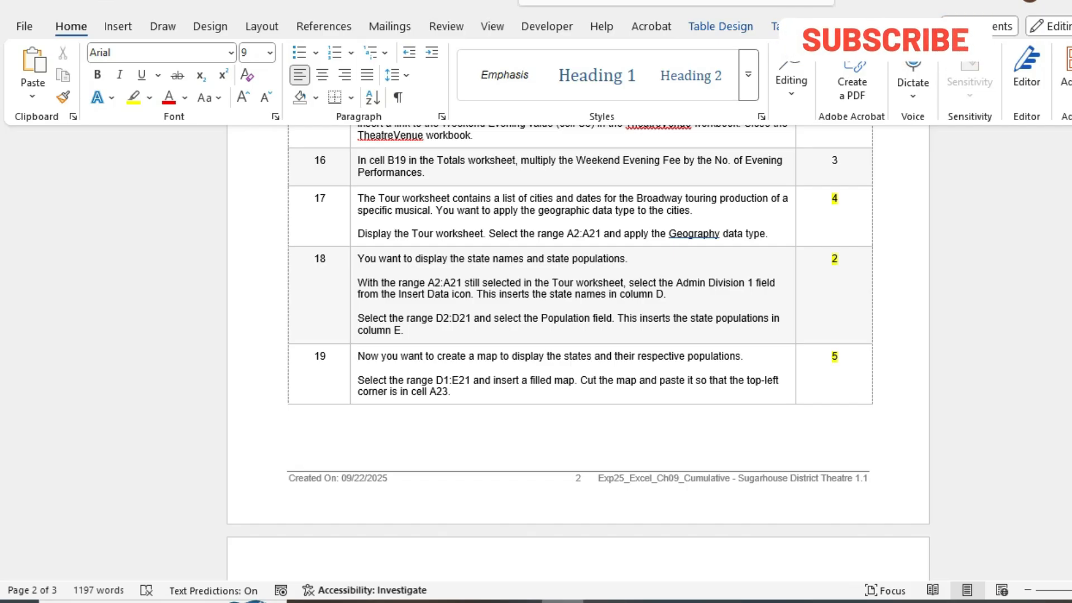
{"action": "key", "text": "alt+Tab"}
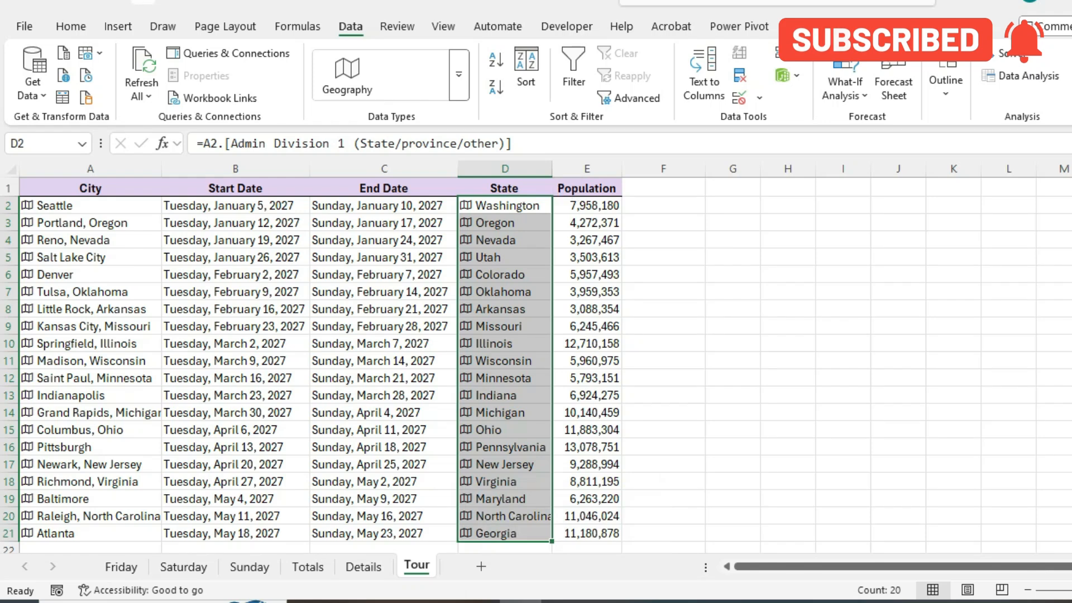
{"action": "key", "text": "alt+Tab"}
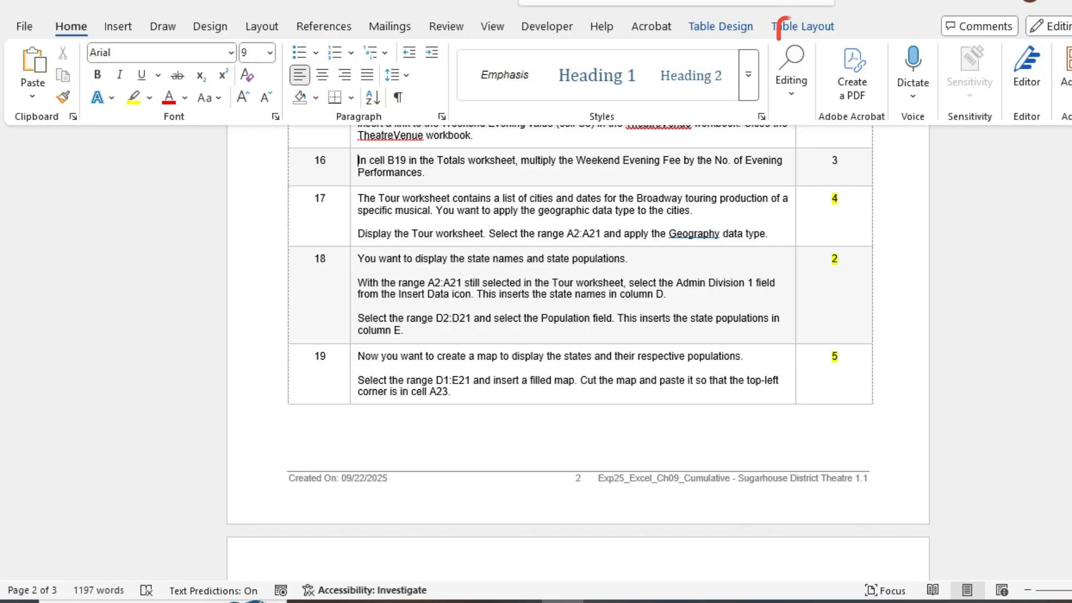
{"action": "scroll", "coordinate": [578, 352], "scroll_direction": "down", "scroll_amount": 2}
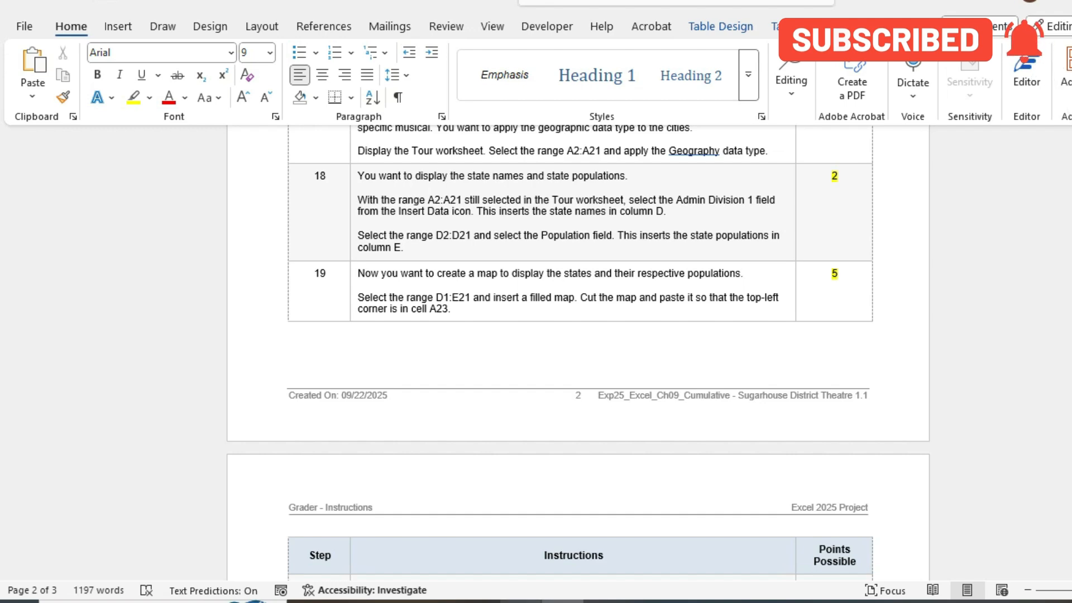
{"action": "left_click", "coordinate": [562, 602]}
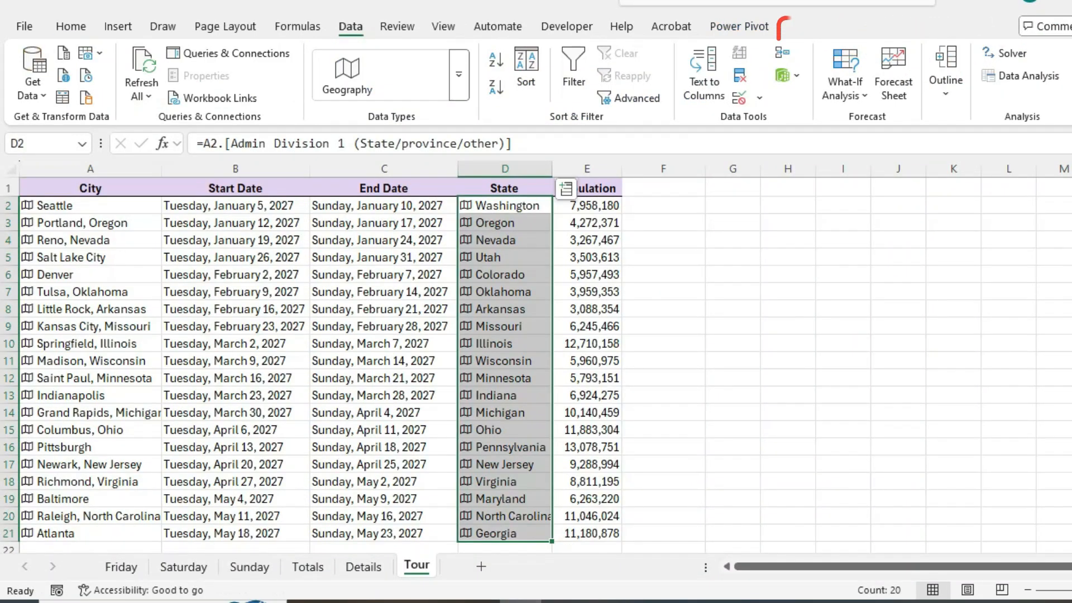
{"action": "left_click", "coordinate": [467, 206]}
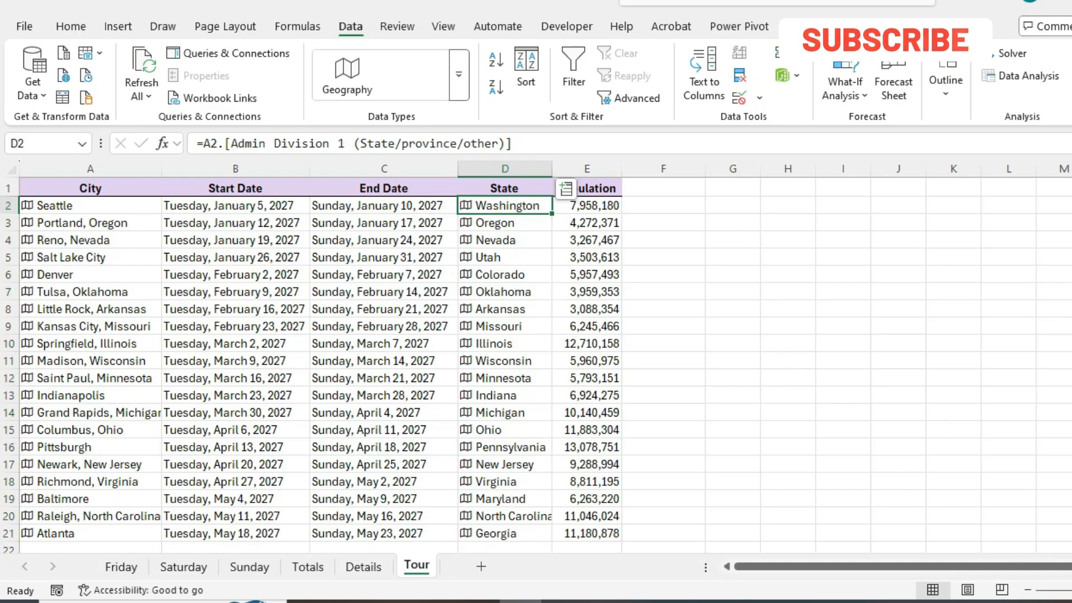
{"action": "left_click", "coordinate": [504, 188]}
{"action": "left_click", "coordinate": [563, 602]}
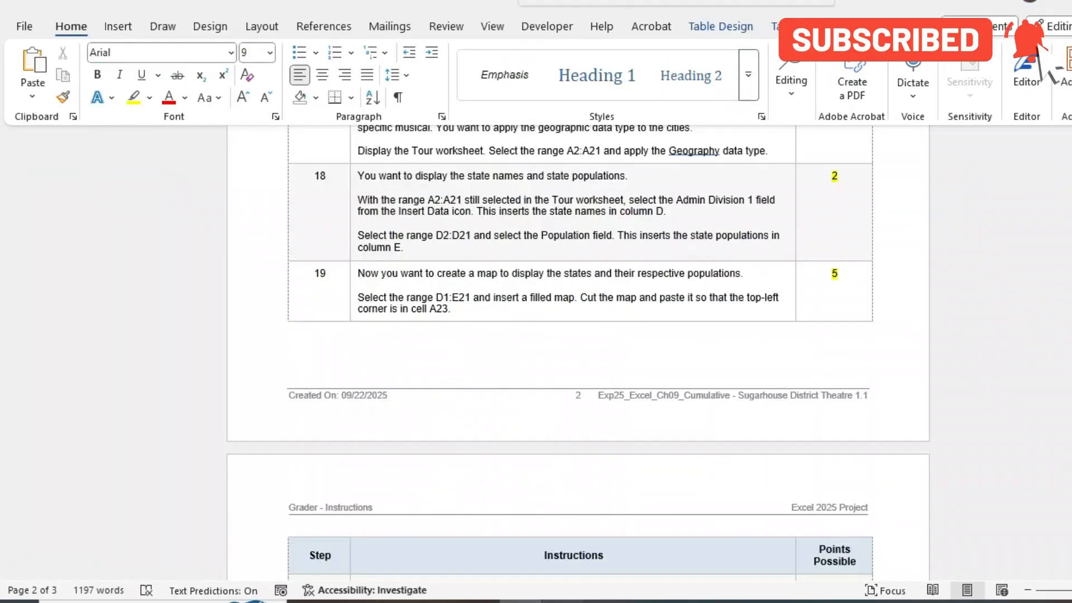
{"action": "left_click", "coordinate": [563, 601]}
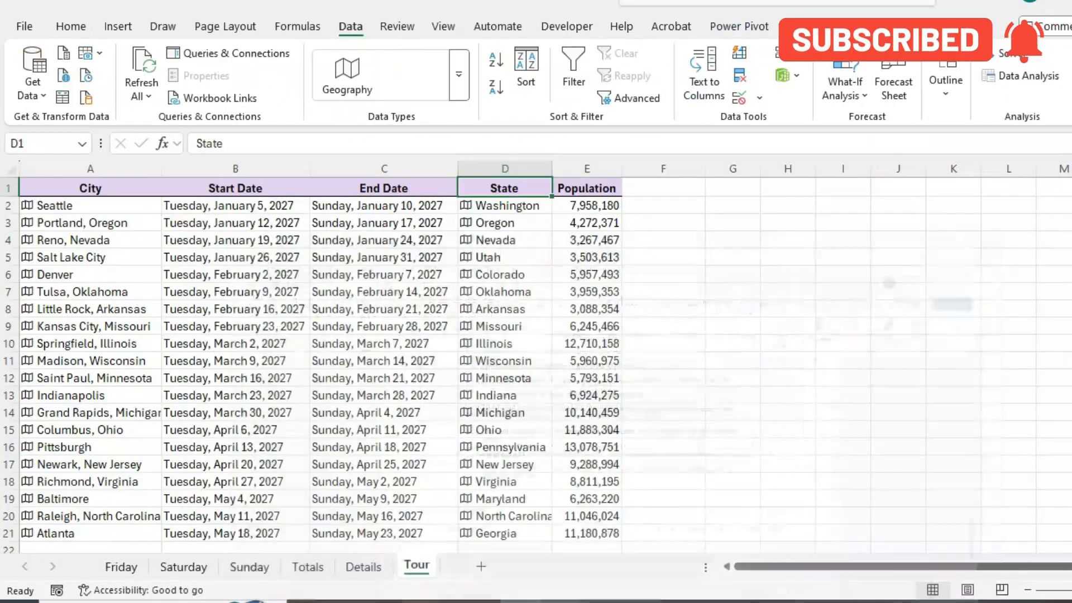
Step: Insert a filled map chart from the State and Population data in range D1:E21 of the Tour worksheet
{"action": "left_click_drag", "start_coordinate": [504, 188], "coordinate": [586, 533]}
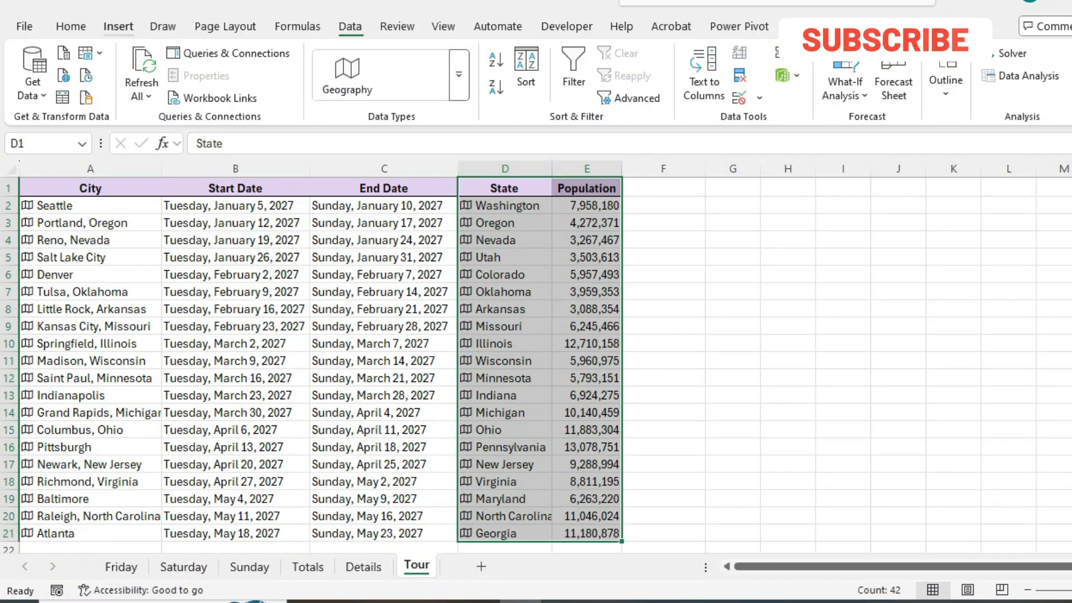
{"action": "left_click", "coordinate": [118, 27]}
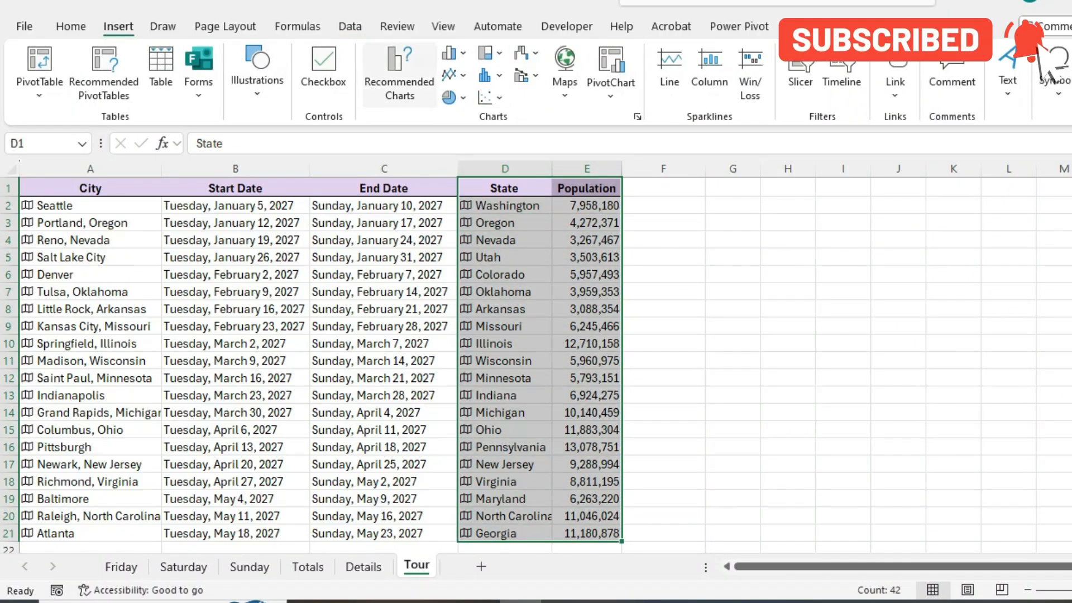
{"action": "left_click", "coordinate": [564, 73]}
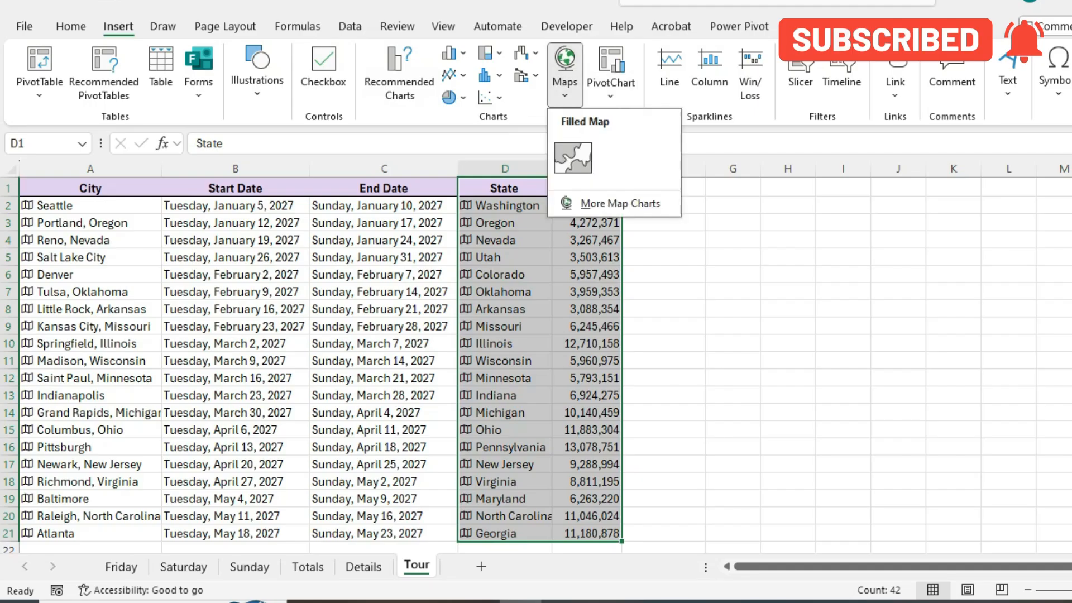
{"action": "left_click", "coordinate": [620, 203]}
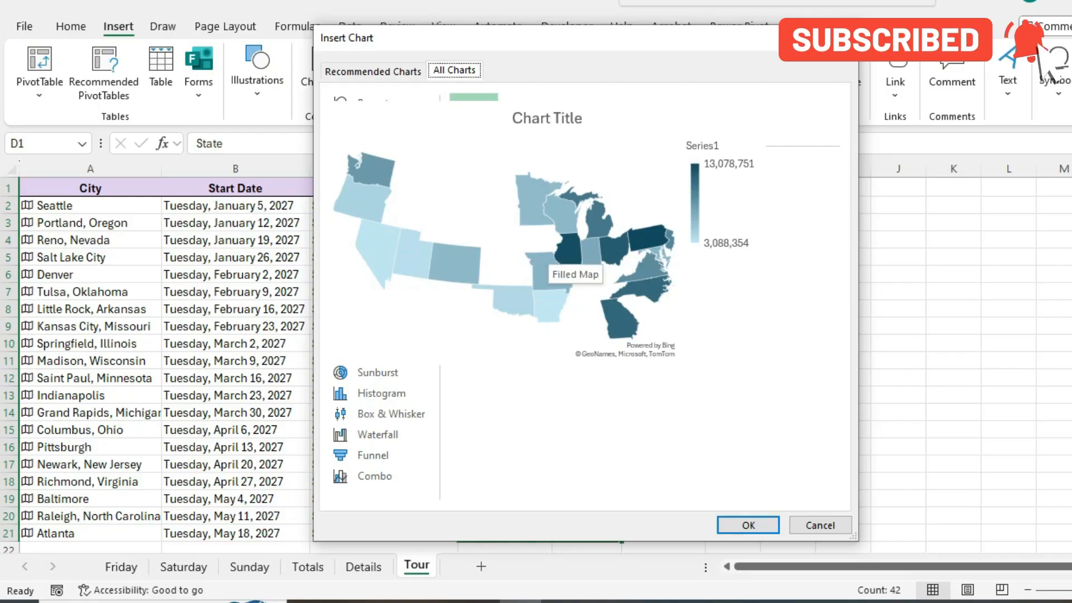
{"action": "key", "text": "Return"}
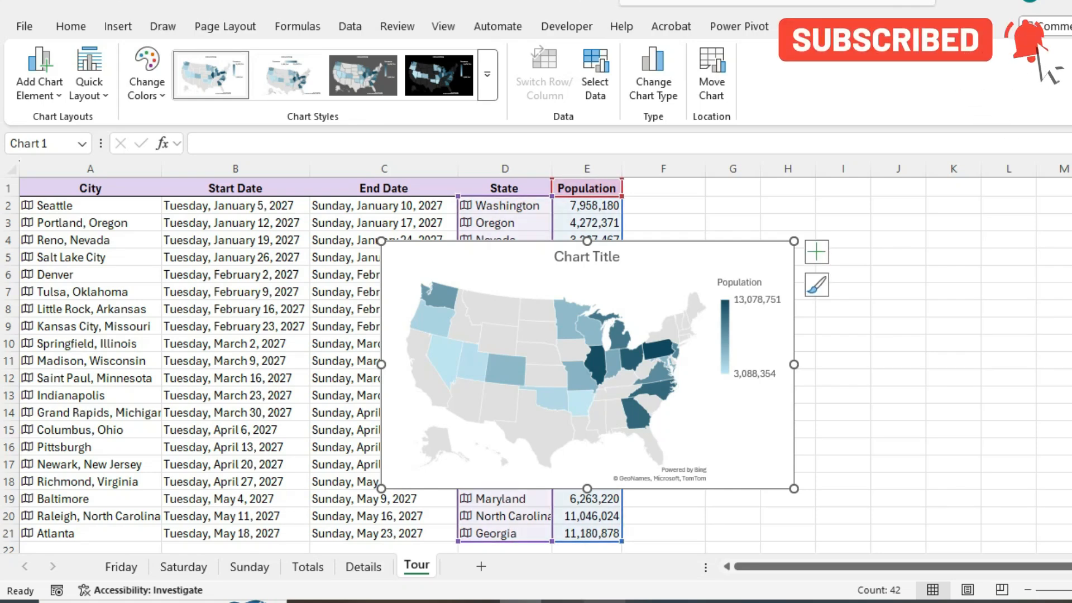
Step: Recheck instruction step 19 in Word, and move the filled map in Excel by cutting it and pasting it at cell A23
{"action": "left_click", "coordinate": [563, 601]}
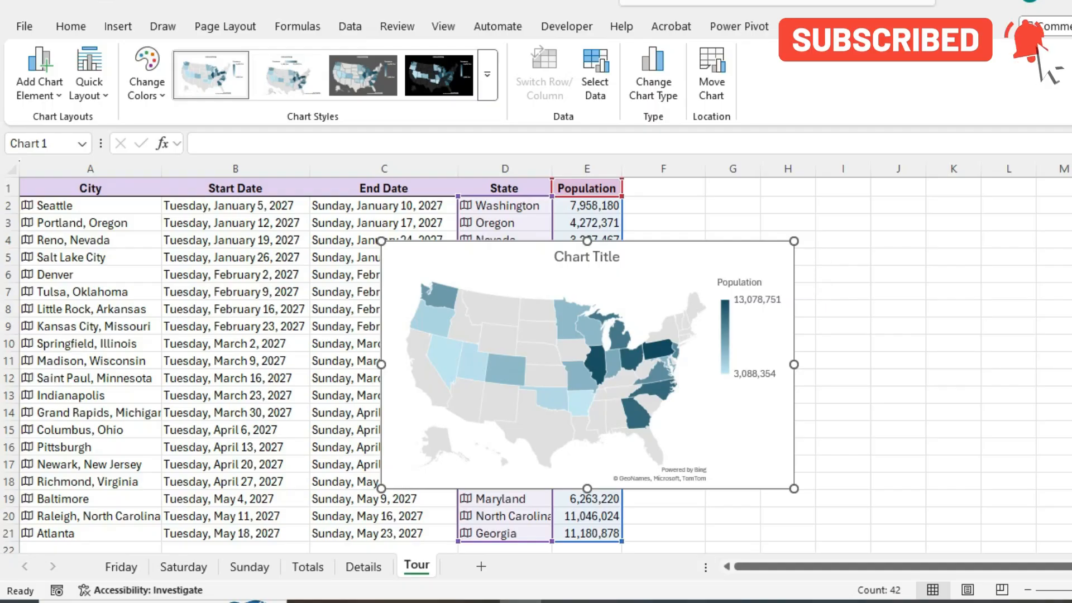
{"action": "key", "text": "Delete"}
{"action": "scroll", "coordinate": [536, 363], "scroll_direction": "down", "scroll_amount": 3}
{"action": "left_click", "coordinate": [90, 412]}
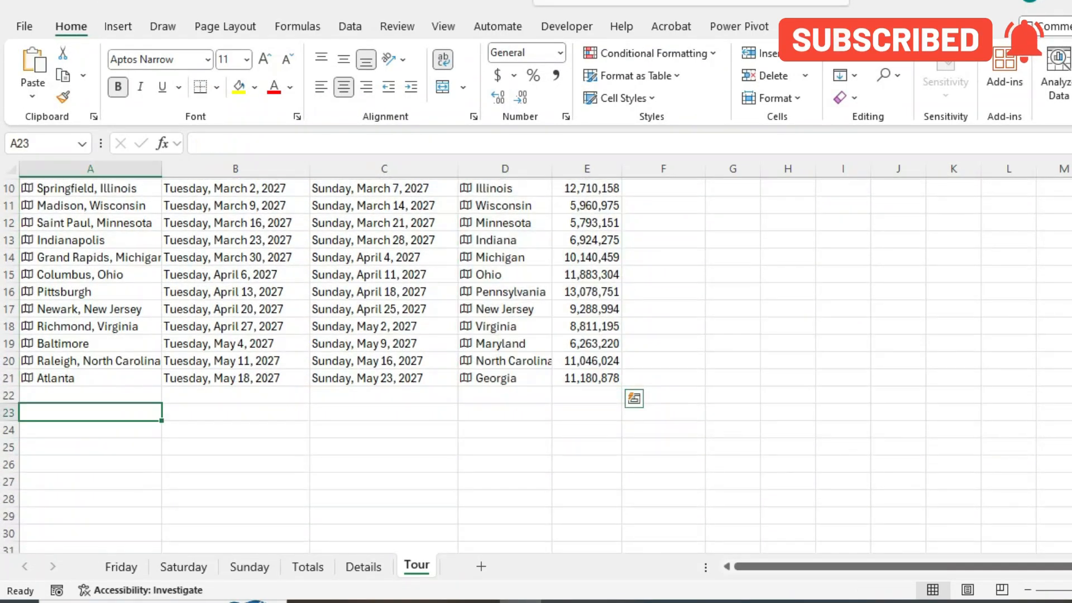
{"action": "key", "text": "ctrl+v"}
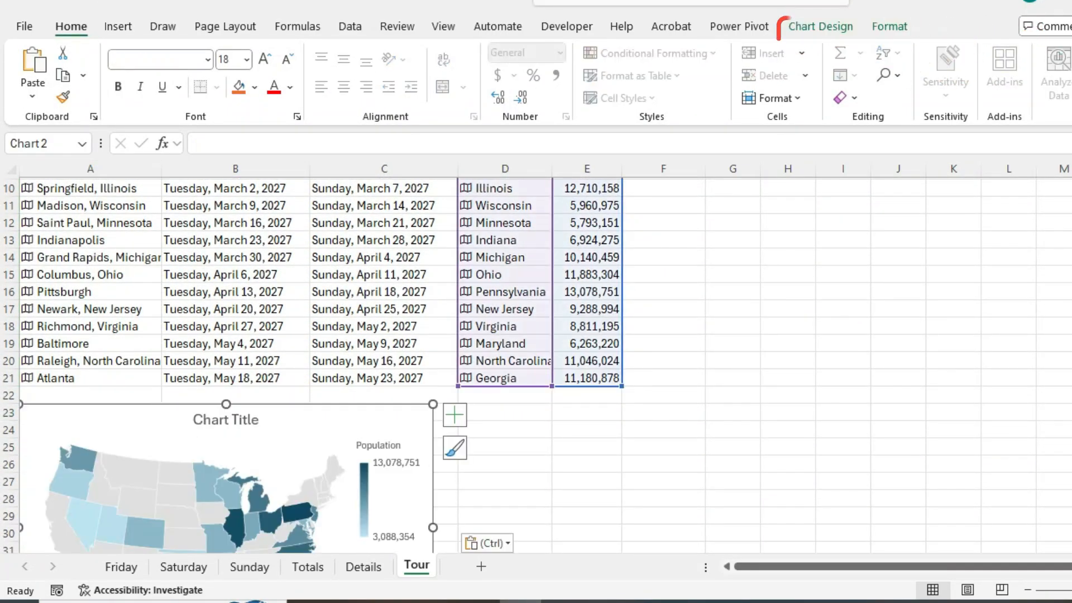
Step: Switch to Word, read instruction step 20 and copy the chart title text "States on Tour"
{"action": "key", "text": "alt+Tab"}
{"action": "scroll", "coordinate": [578, 357], "scroll_direction": "down", "scroll_amount": 2}
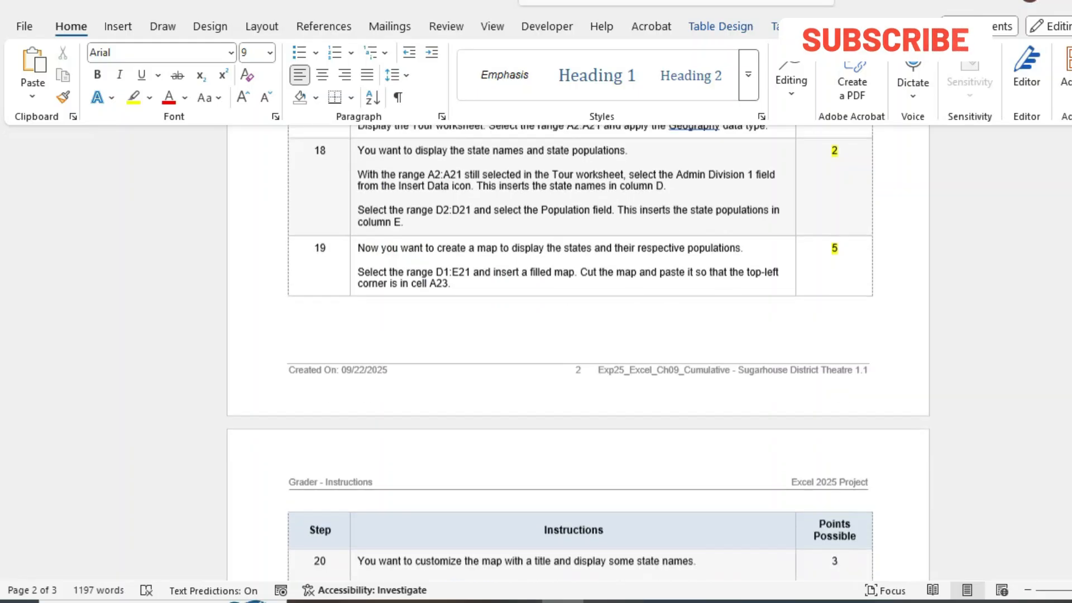
{"action": "scroll", "coordinate": [578, 357], "scroll_direction": "down", "scroll_amount": 2}
{"action": "scroll", "coordinate": [578, 358], "scroll_direction": "down", "scroll_amount": 5}
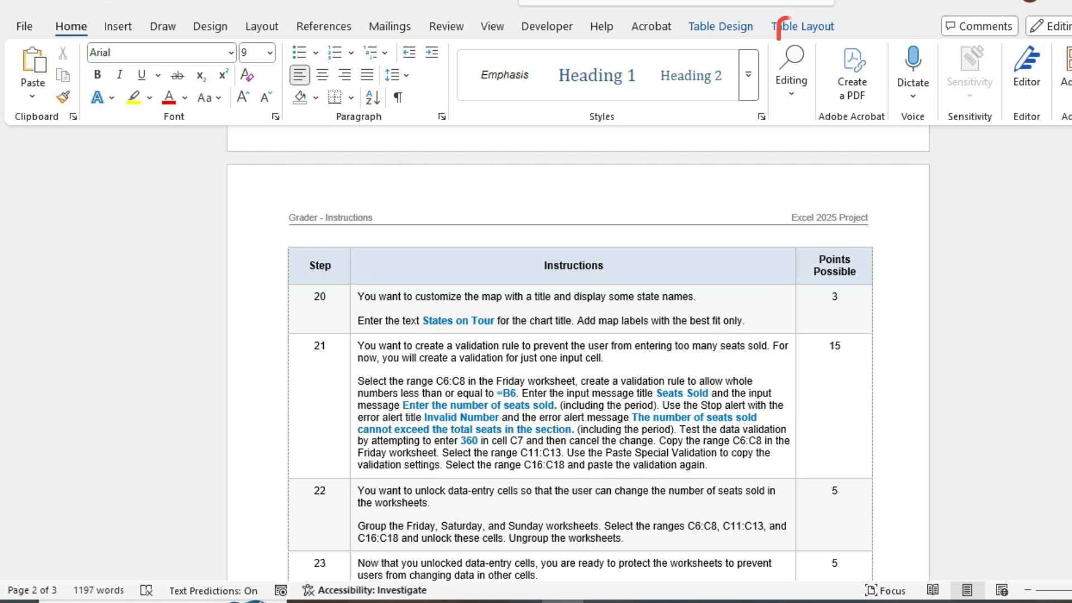
{"action": "left_click_drag", "start_coordinate": [423, 321], "coordinate": [494, 321]}
{"action": "key", "text": "ctrl+c"}
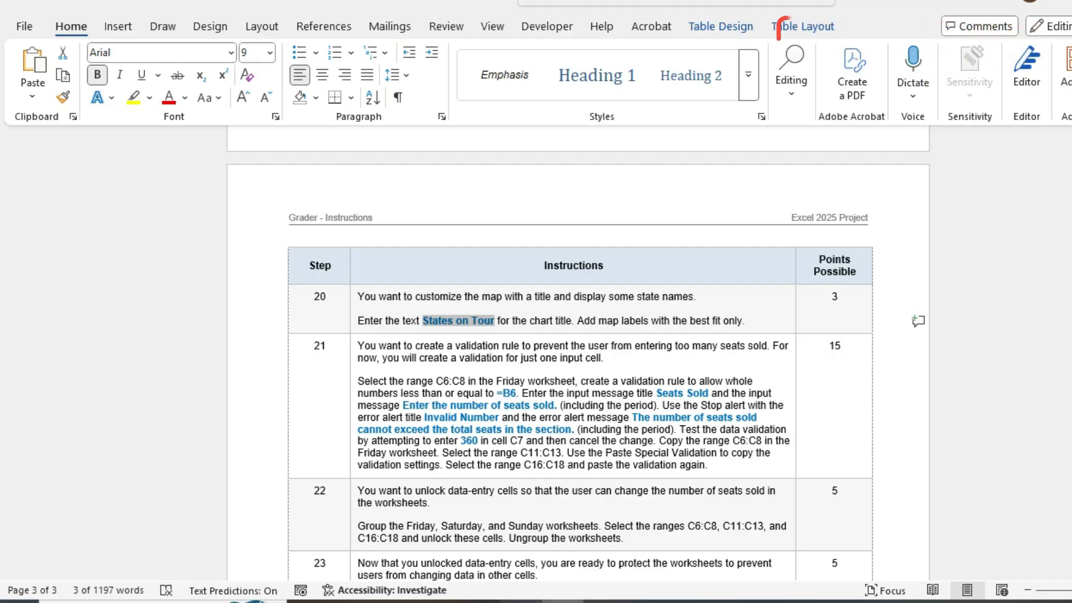
Step: Replace the filled map's chart title in Excel with "States on Tour", pasted as text only
{"action": "key", "text": "alt+Tab"}
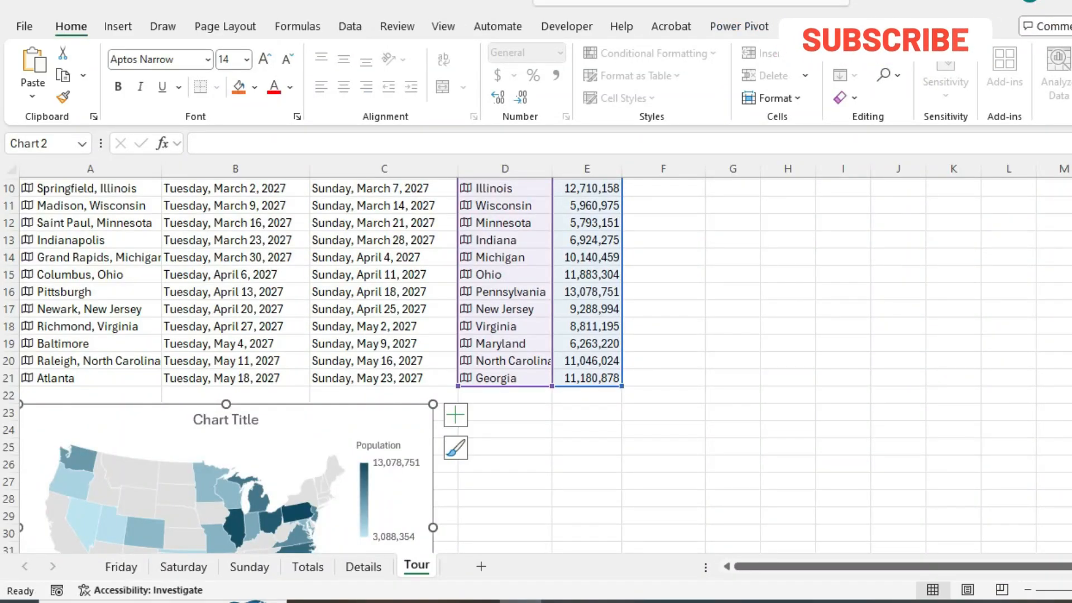
{"action": "double_click", "coordinate": [238, 419]}
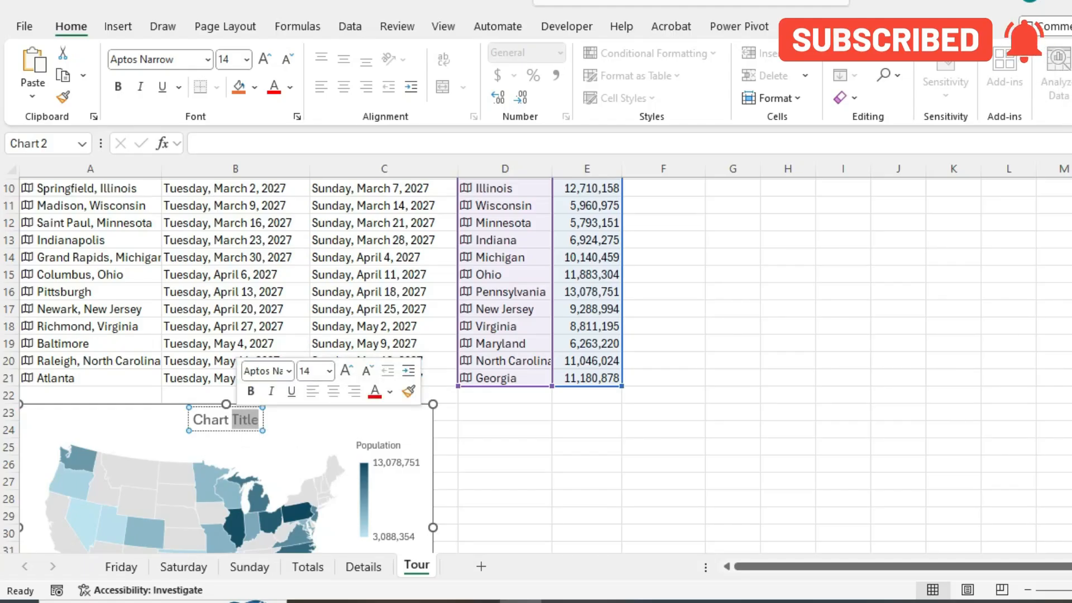
{"action": "triple_click", "coordinate": [230, 419]}
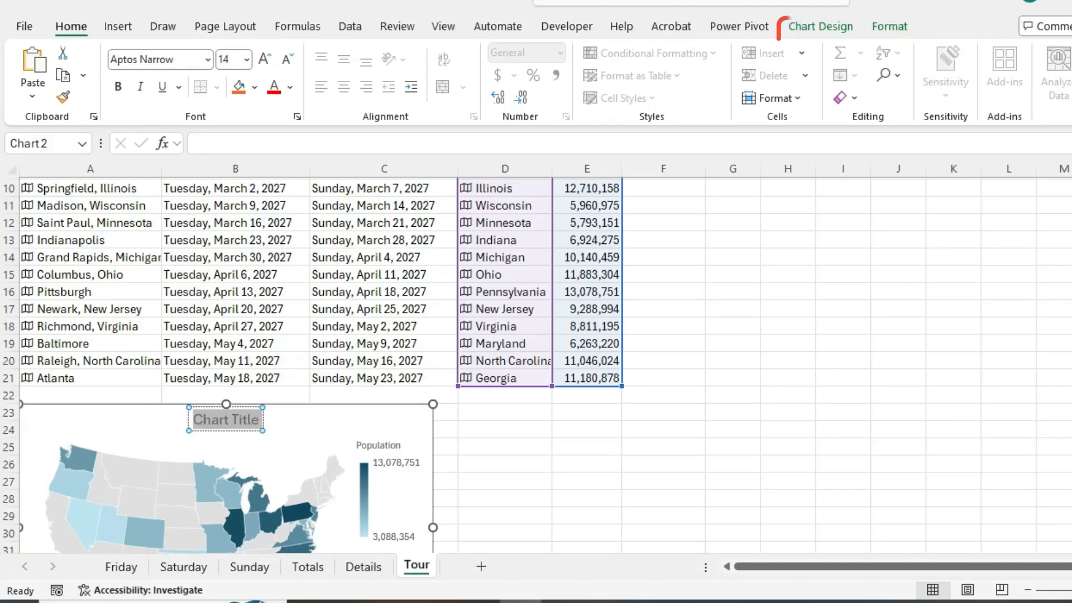
{"action": "key", "text": "ctrl+v"}
{"action": "key", "text": "ctrl"}
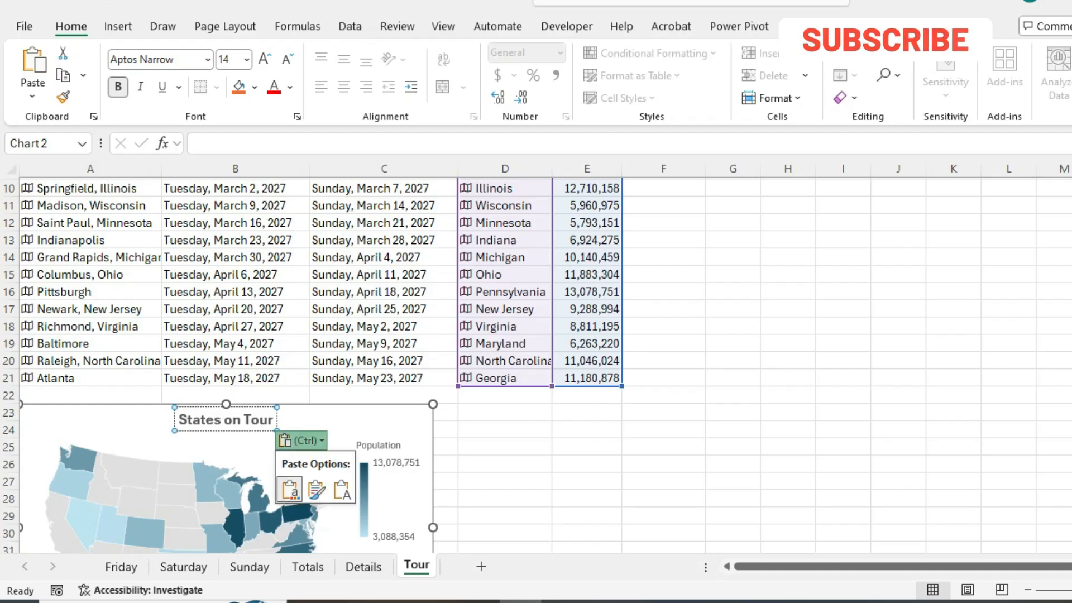
{"action": "key", "text": "t"}
{"action": "key", "text": "Escape"}
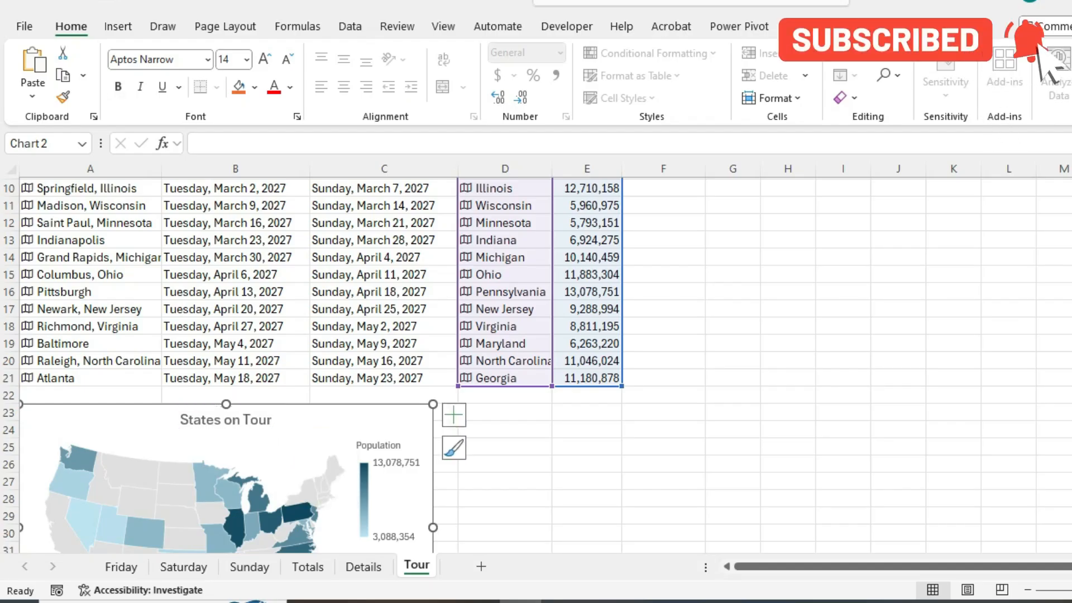
Step: Add data labels to the filled map through the detailed data label options
{"action": "left_click", "coordinate": [456, 415]}
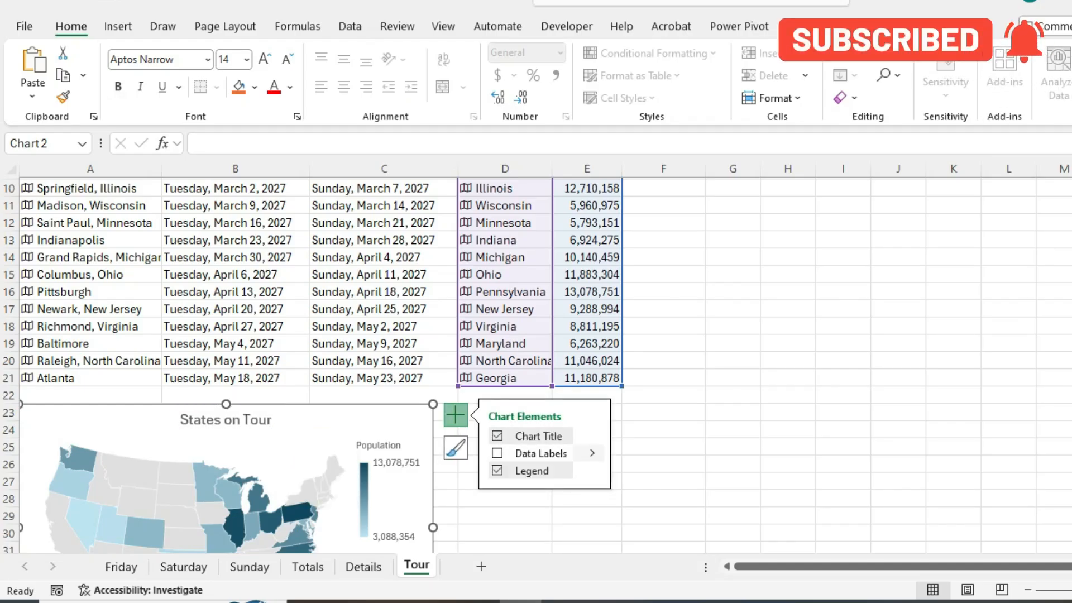
{"action": "left_click", "coordinate": [592, 453]}
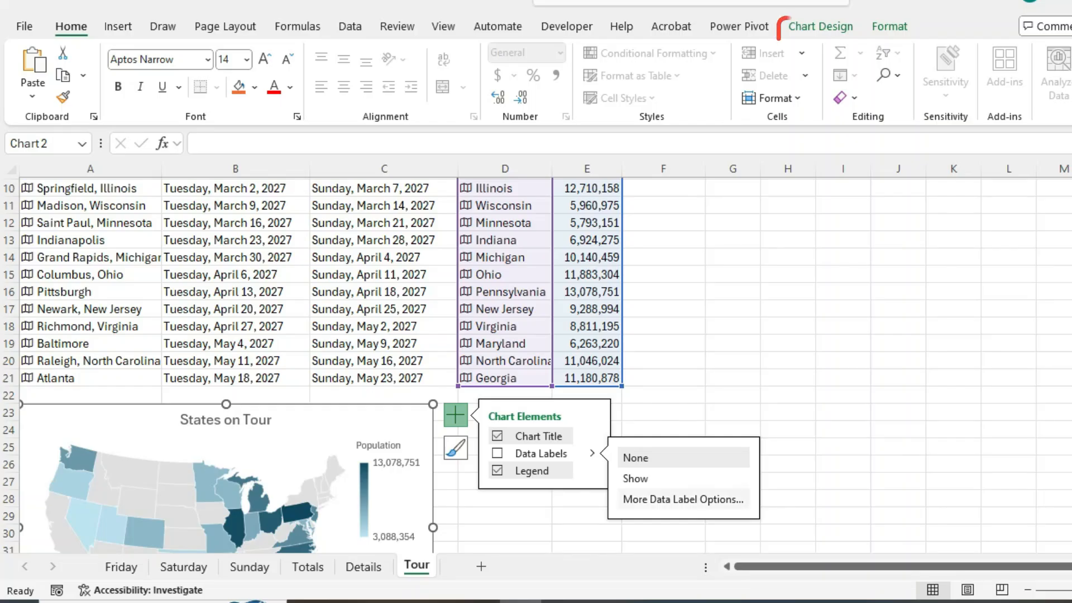
{"action": "left_click", "coordinate": [683, 499]}
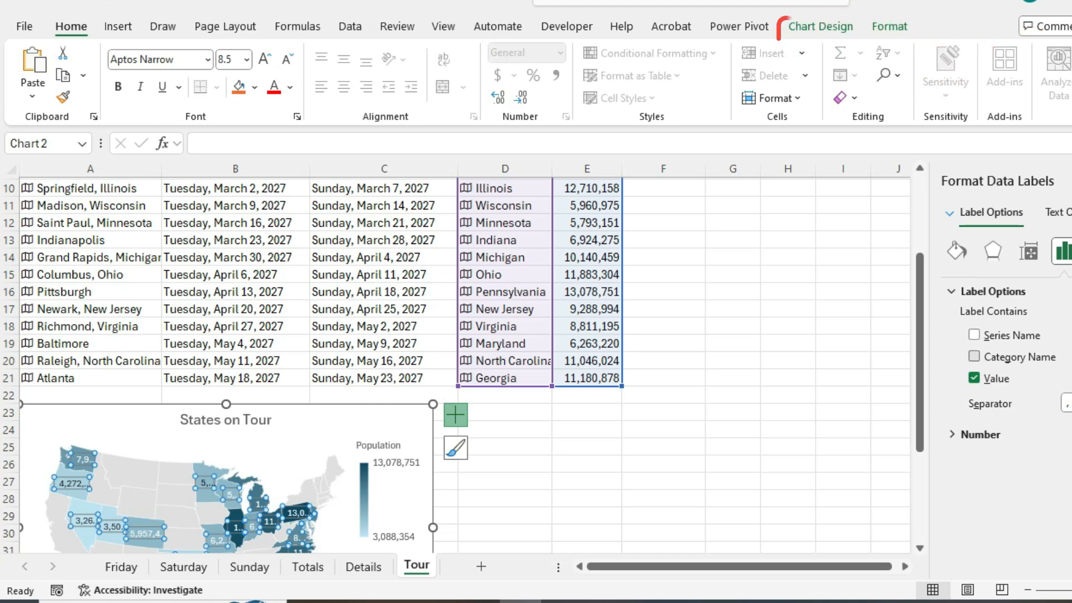
{"action": "left_click", "coordinate": [975, 357]}
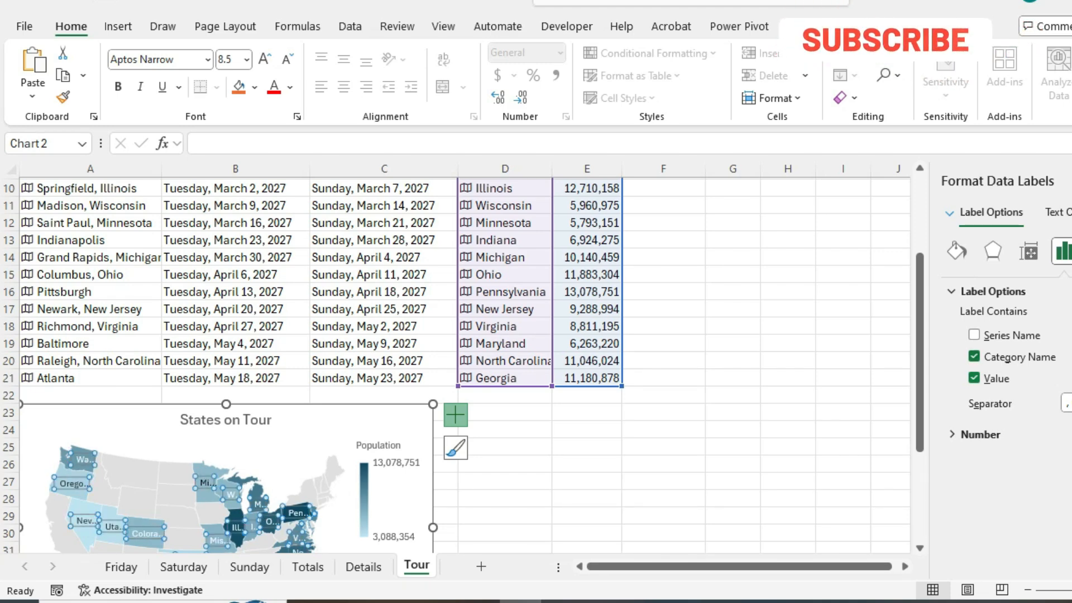
{"action": "left_click", "coordinate": [975, 335]}
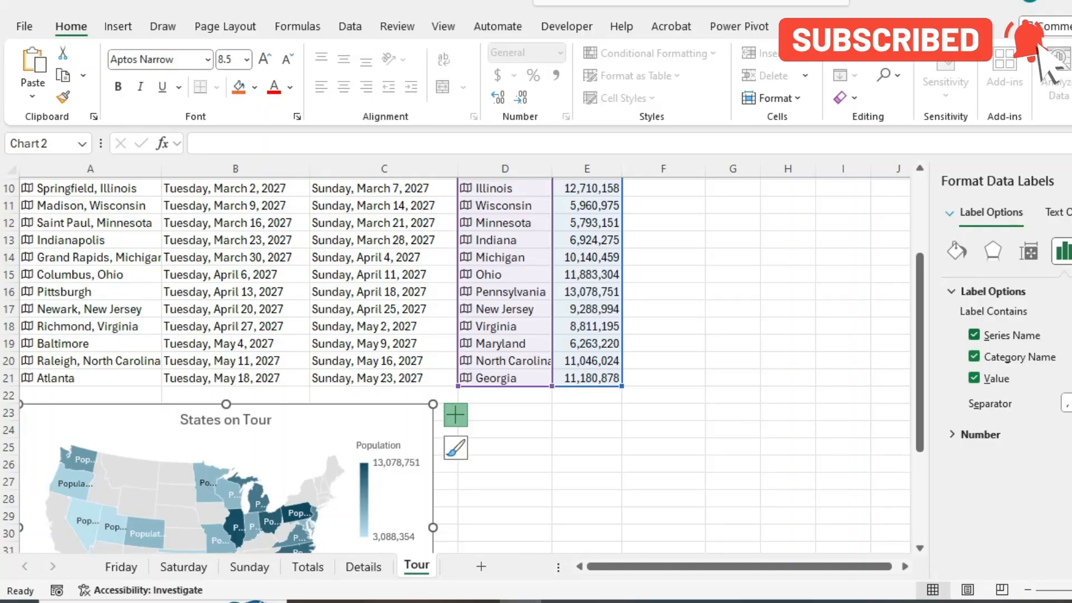
{"action": "left_click", "coordinate": [975, 335]}
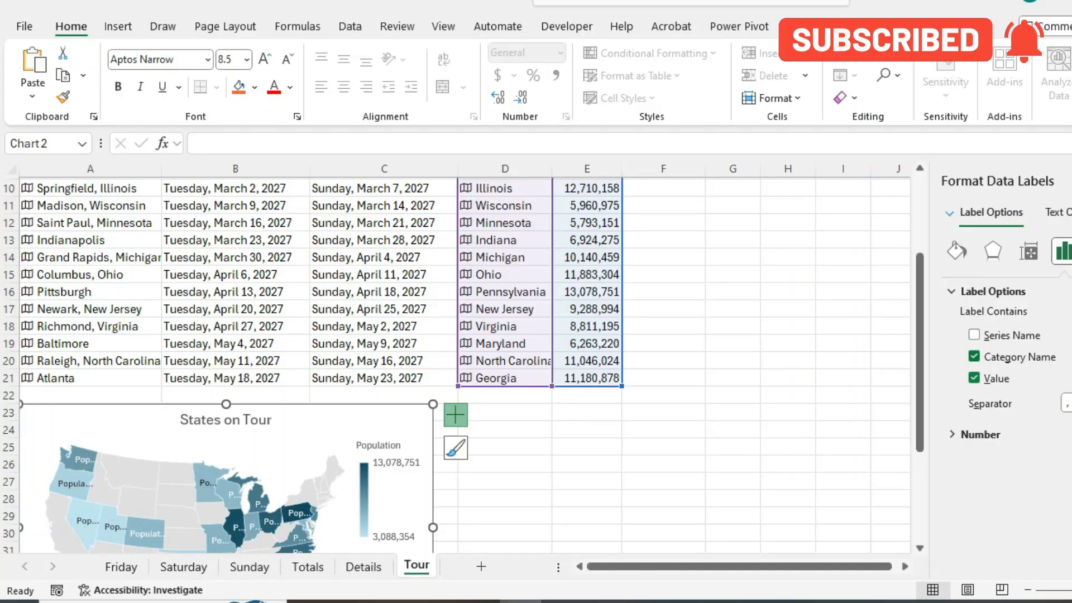
{"action": "left_click", "coordinate": [975, 357]}
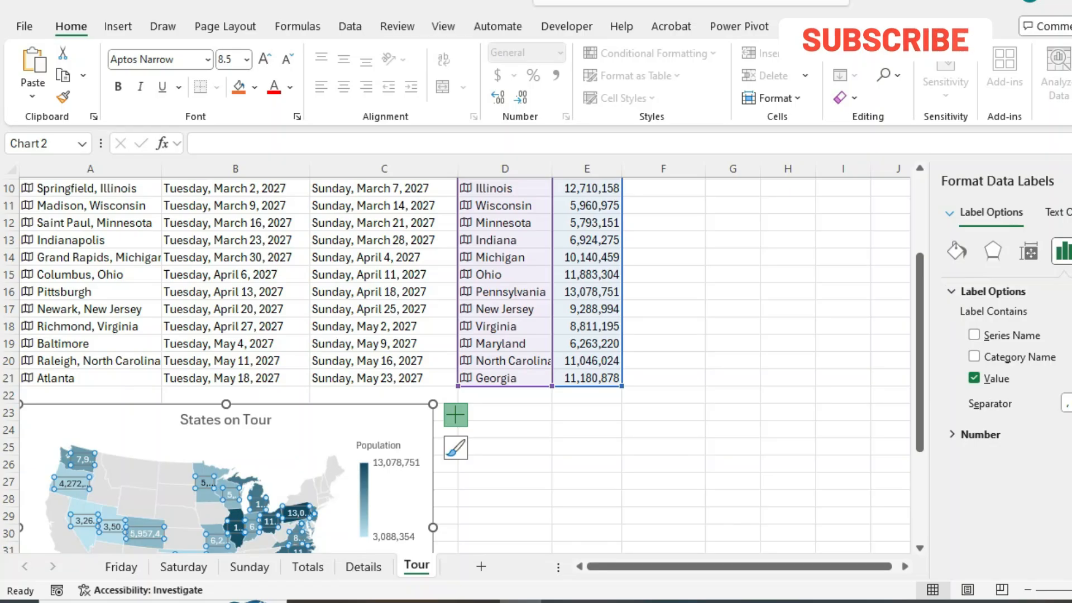
Step: Close the data label formatting options and check which chart elements are enabled on the map against the Word instructions
{"action": "left_click", "coordinate": [1071, 181]}
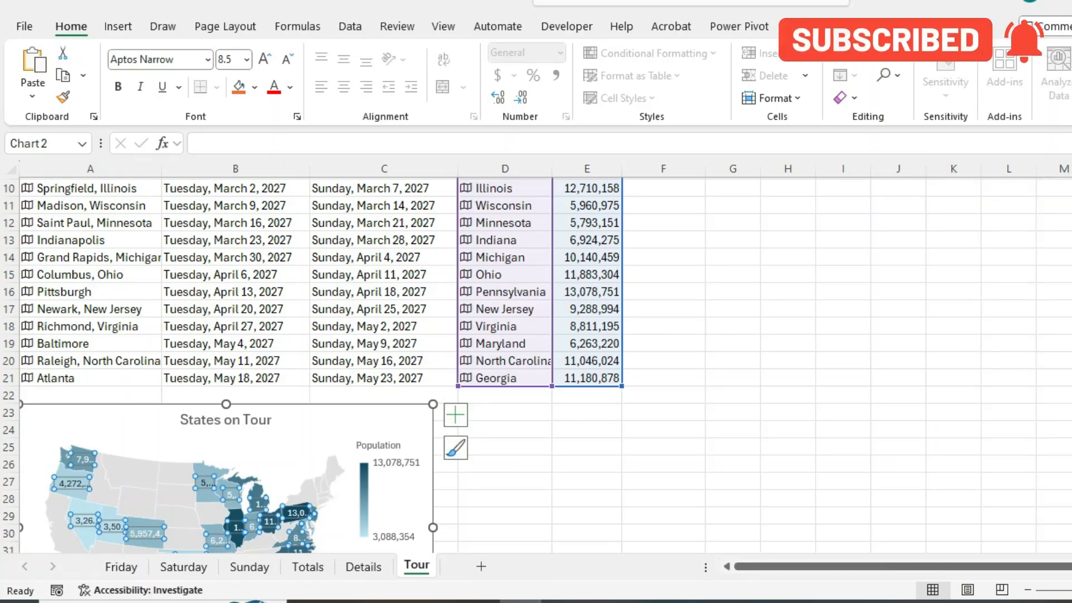
{"action": "left_click", "coordinate": [456, 415]}
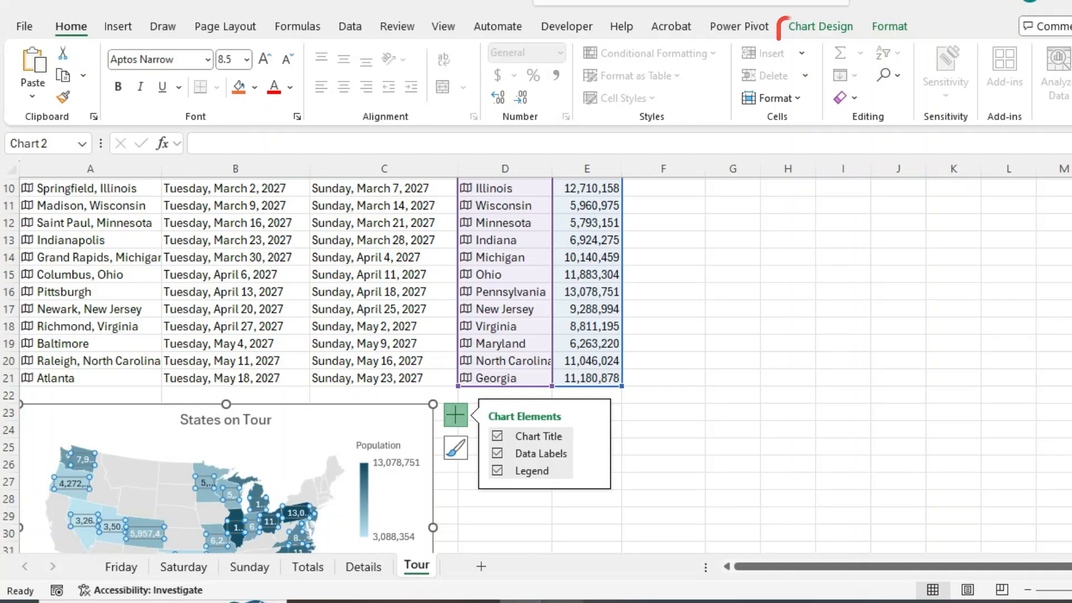
{"action": "key", "text": "alt+Tab"}
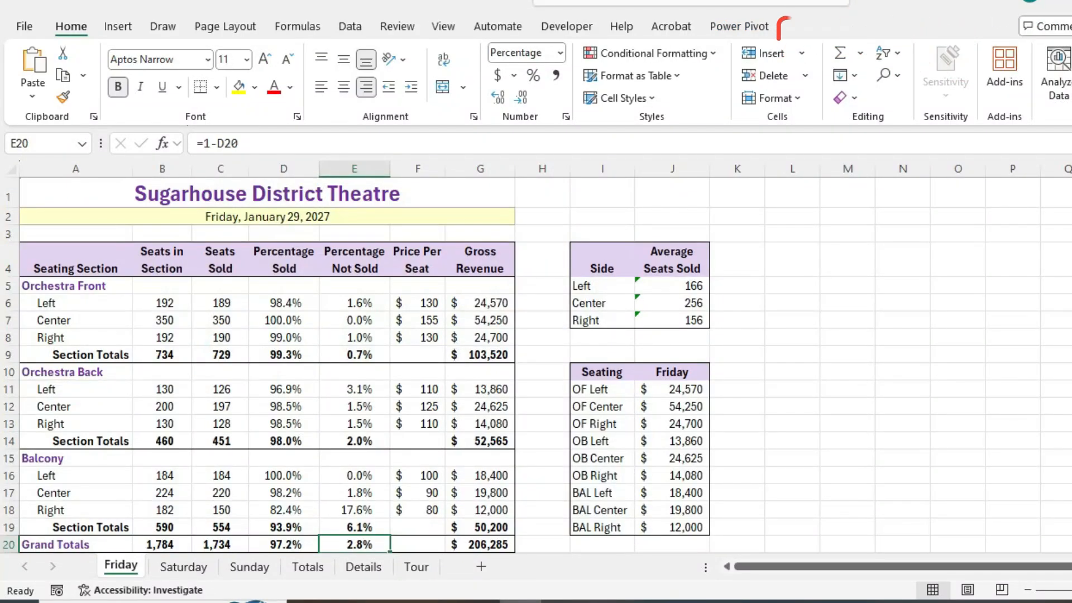
{"action": "left_click", "coordinate": [162, 302]}
{"action": "key", "text": "shift+Down"}
{"action": "key", "text": "shift+Down"}
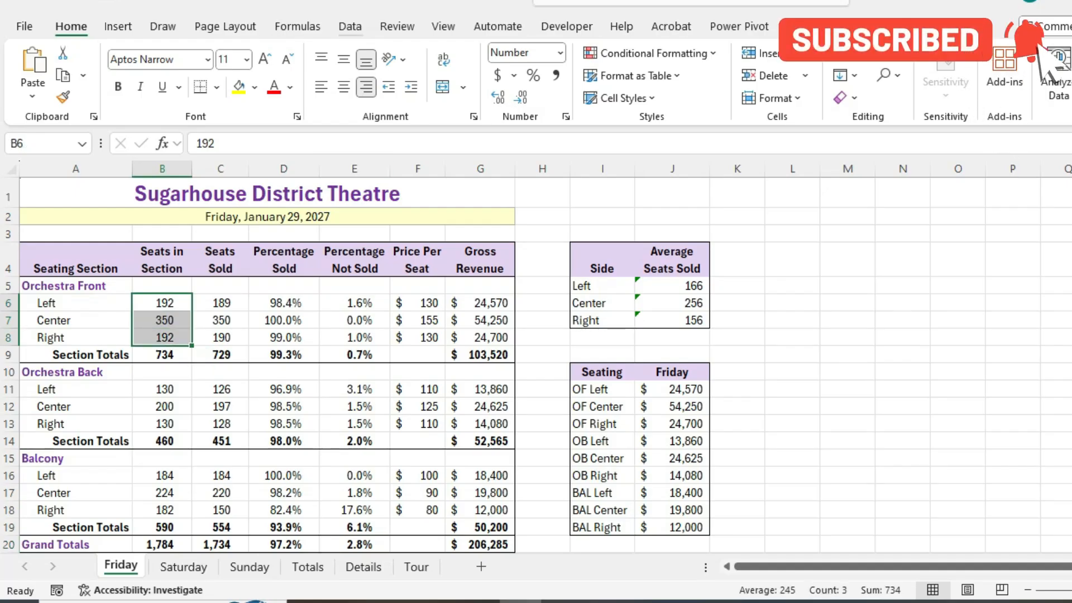
{"action": "key", "text": "alt+a"}
{"action": "key", "text": "v"}
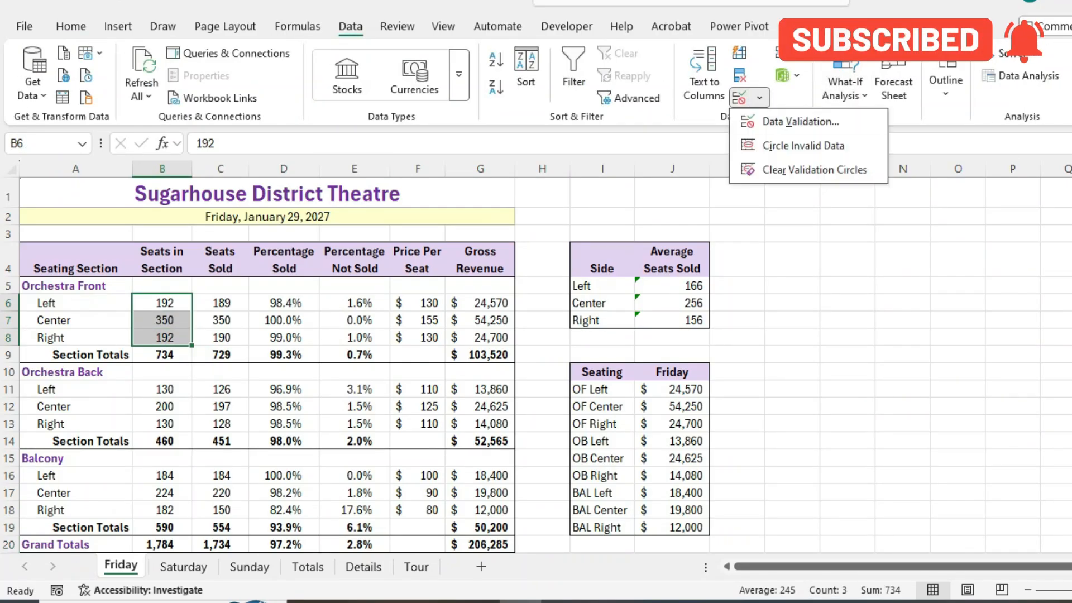
{"action": "key", "text": "v"}
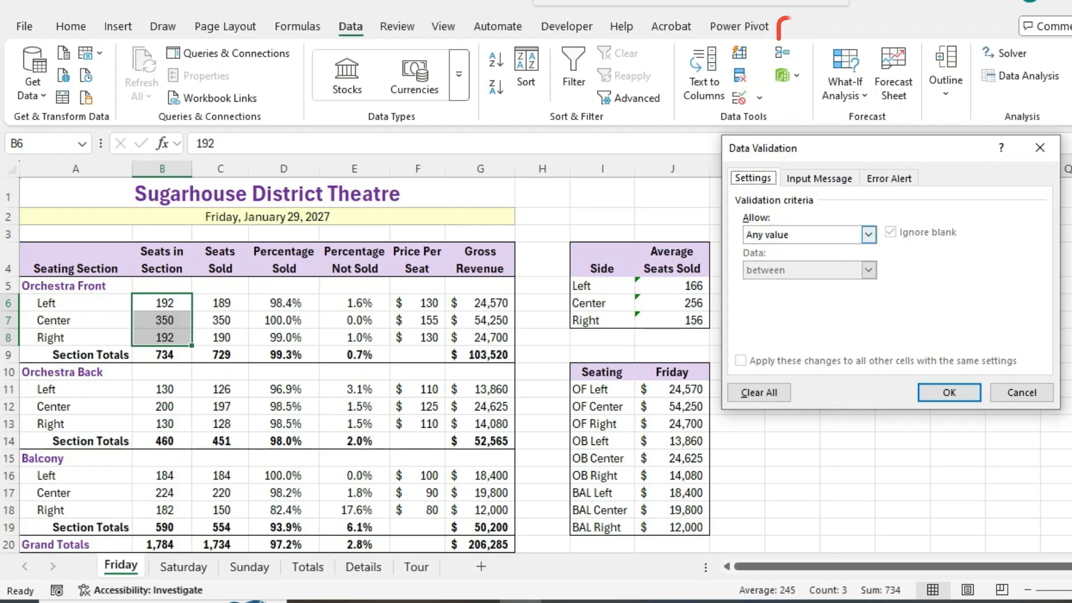
{"action": "key", "text": "alt+Down"}
{"action": "key", "text": "Down"}
{"action": "key", "text": "Down"}
{"action": "key", "text": "Down"}
{"action": "key", "text": "Down"}
{"action": "key", "text": "Down"}
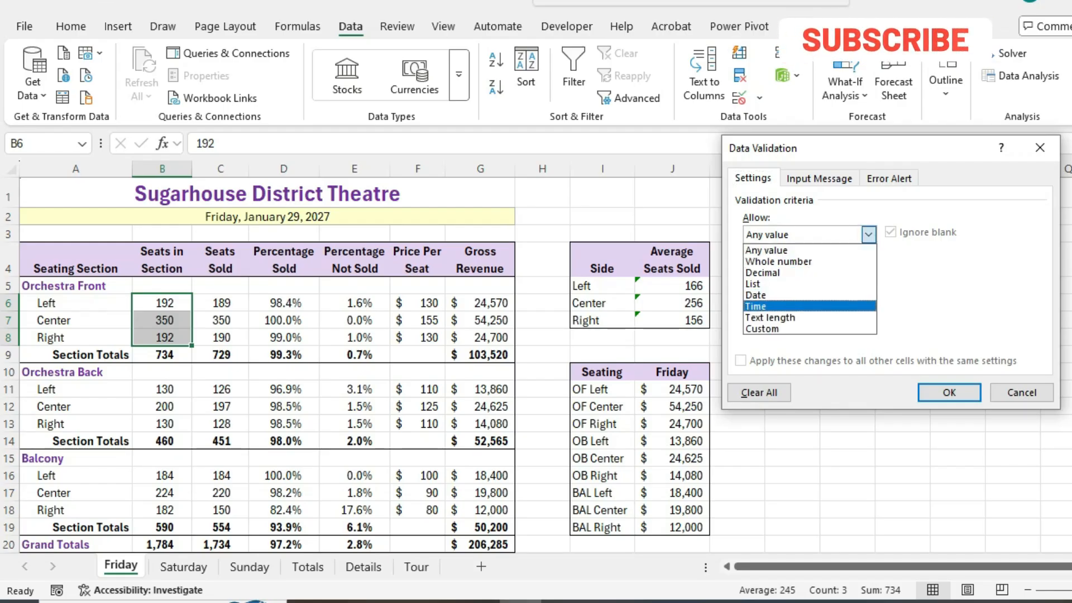
{"action": "key", "text": "Up"}
{"action": "key", "text": "Up"}
{"action": "key", "text": "Up"}
{"action": "key", "text": "Up"}
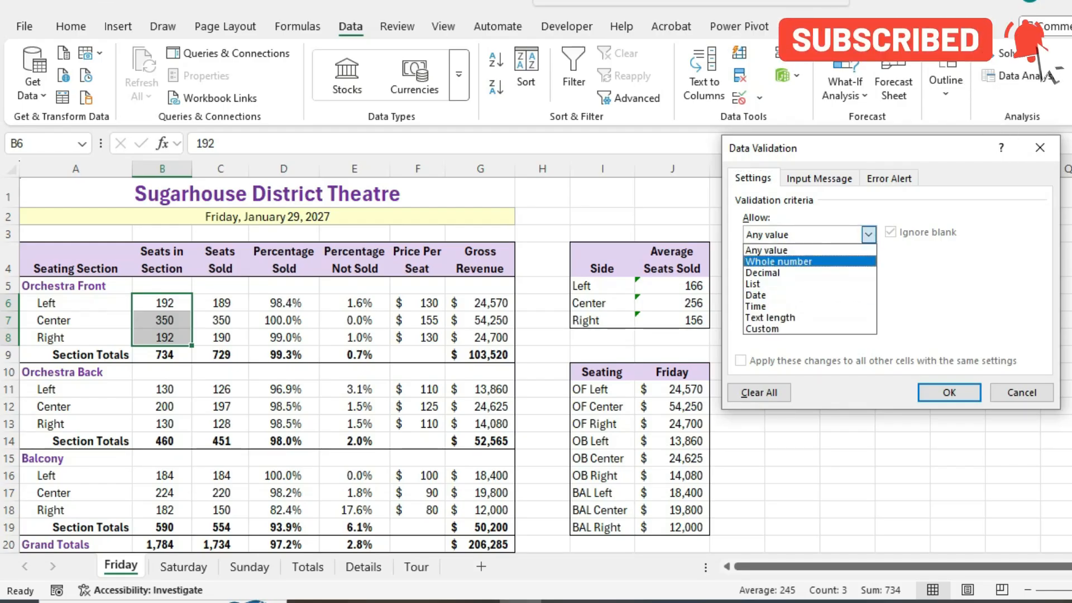
{"action": "key", "text": "Return"}
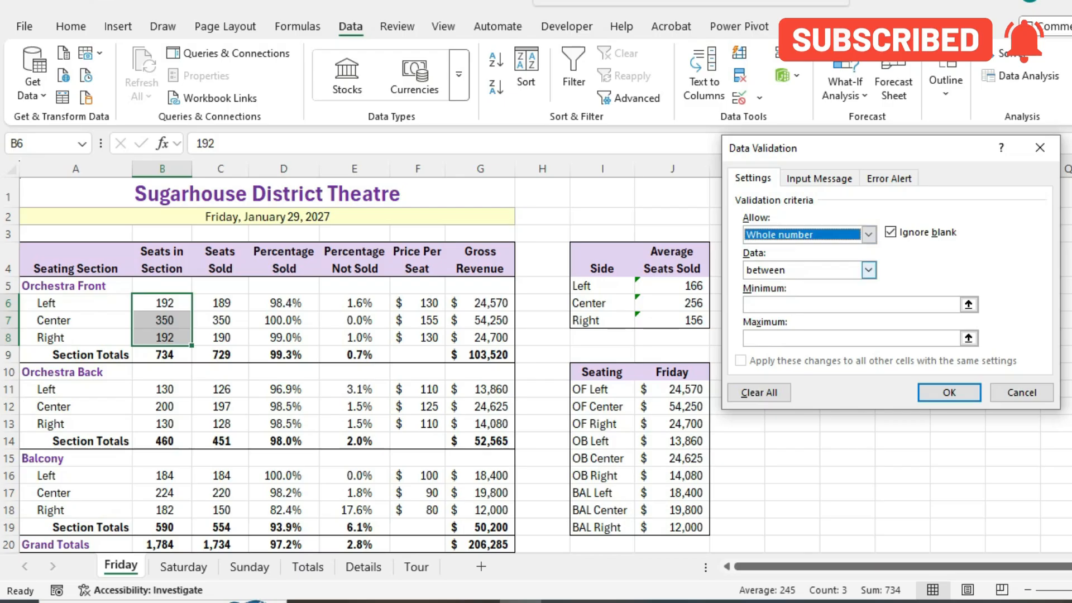
{"action": "key", "text": "Tab"}
{"action": "key", "text": "alt+Down"}
{"action": "key", "text": "Down"}
{"action": "key", "text": "Down"}
{"action": "key", "text": "Down"}
{"action": "key", "text": "Down"}
{"action": "key", "text": "Down"}
{"action": "key", "text": "Down"}
{"action": "key", "text": "Down"}
{"action": "key", "text": "Return"}
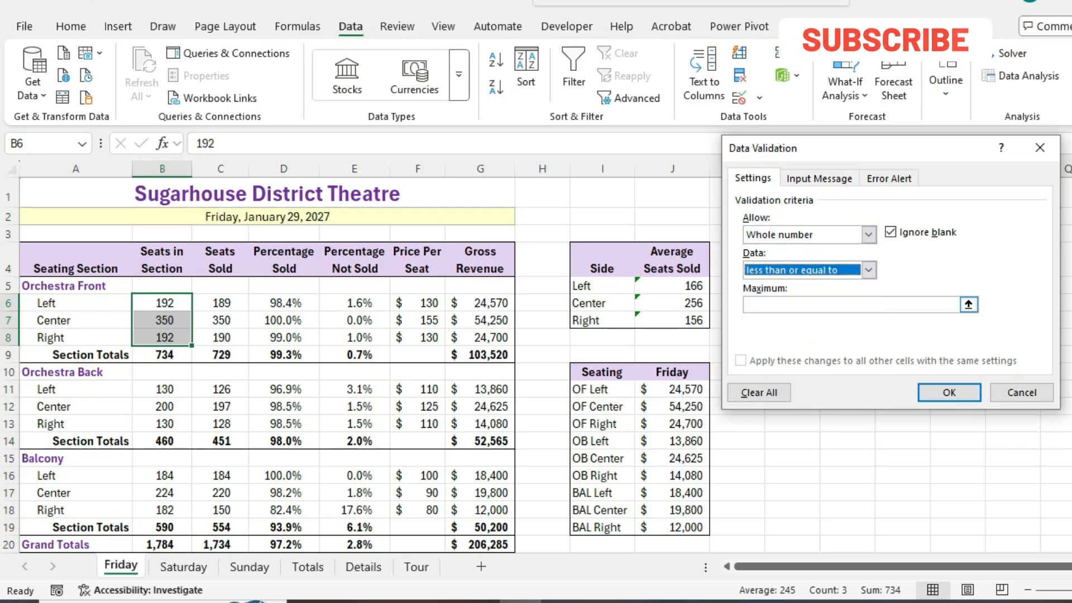
{"action": "mouse_move", "coordinate": [561, 601]}
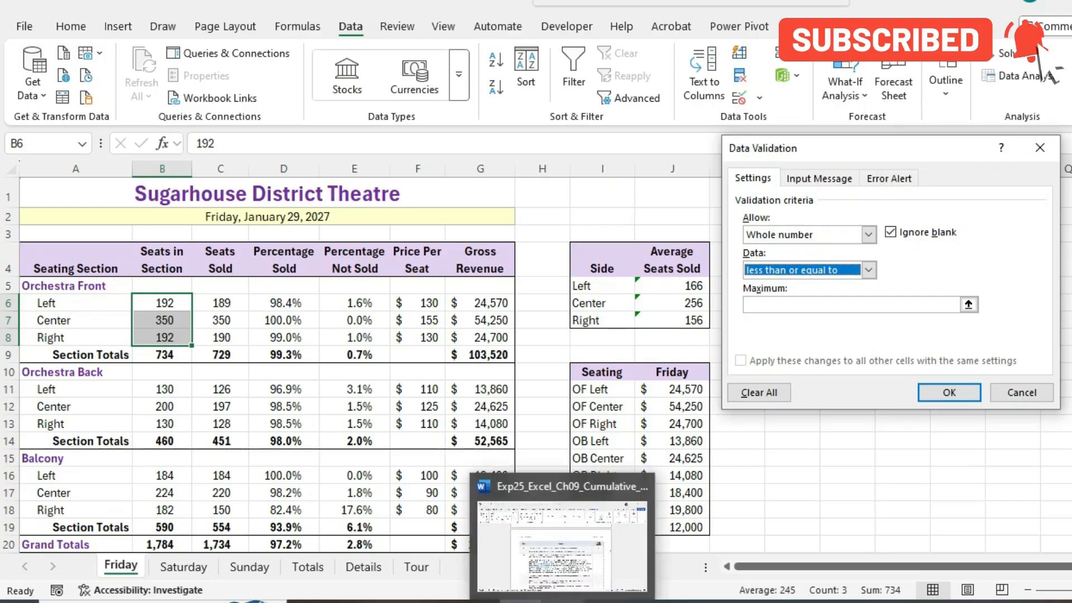
{"action": "left_click", "coordinate": [561, 544]}
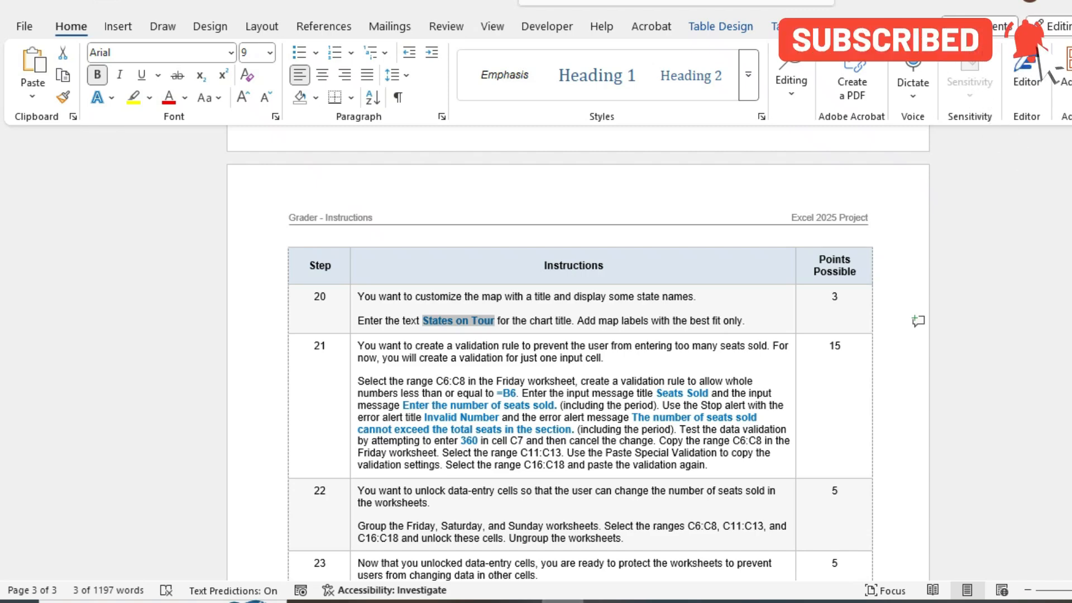
{"action": "key", "text": "alt+Tab"}
{"action": "key", "text": "Tab"}
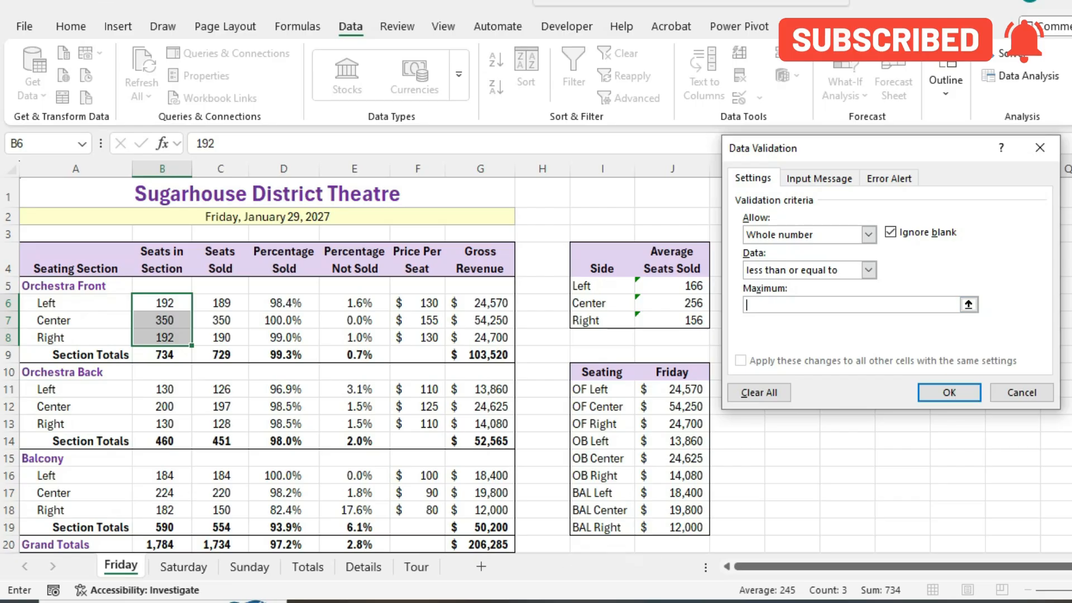
{"action": "key", "text": "alt+Tab"}
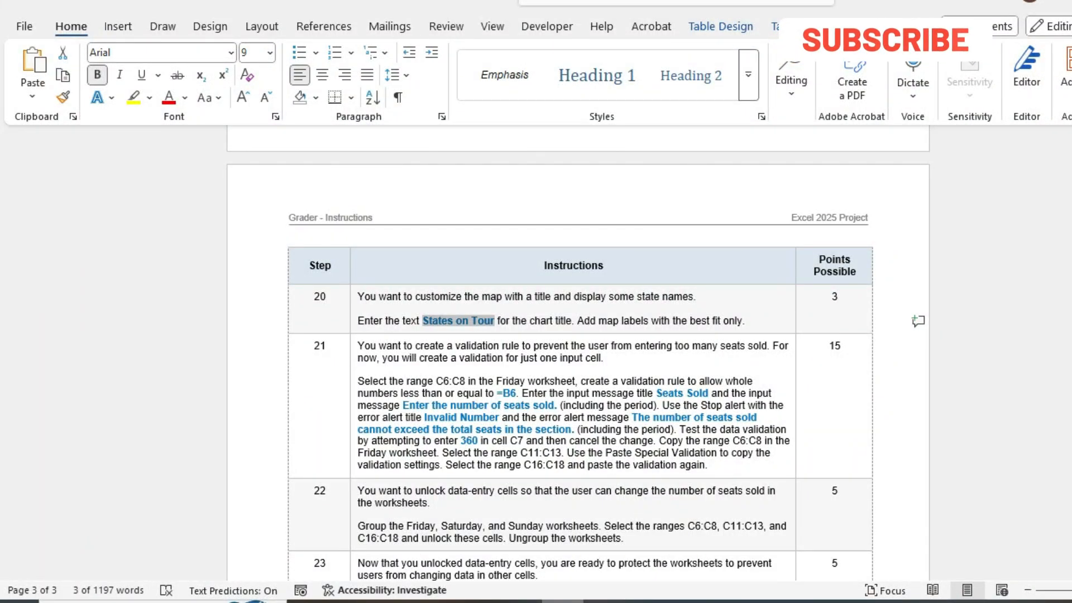
{"action": "key", "text": "alt+Tab"}
{"action": "key", "text": "Escape"}
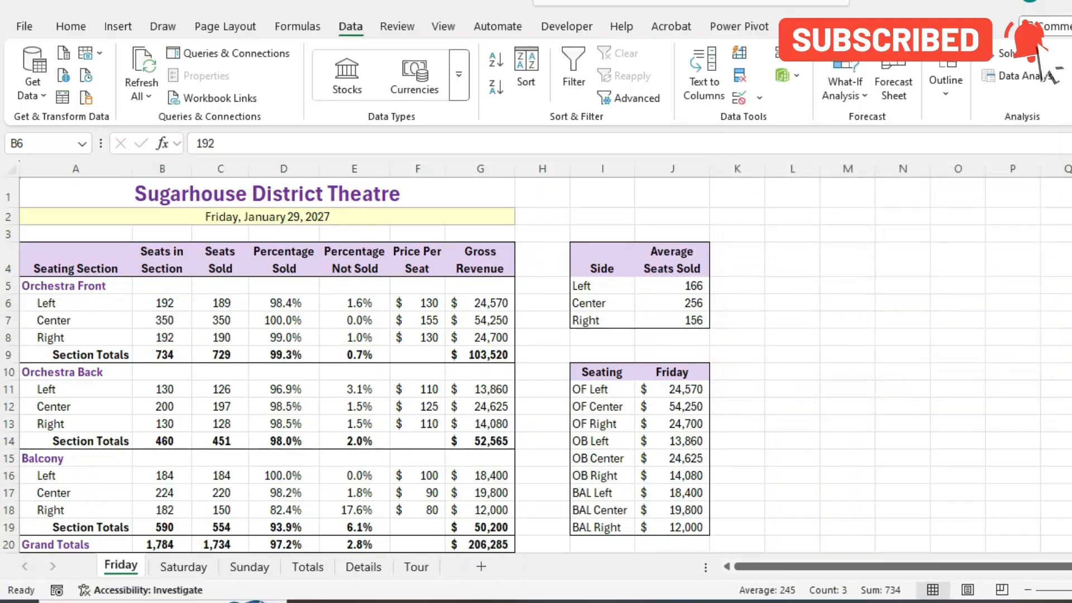
Step: Restrict cells C6:C8 on the Friday sheet with data validation to whole numbers less than or equal to =B6
{"action": "left_click", "coordinate": [220, 303]}
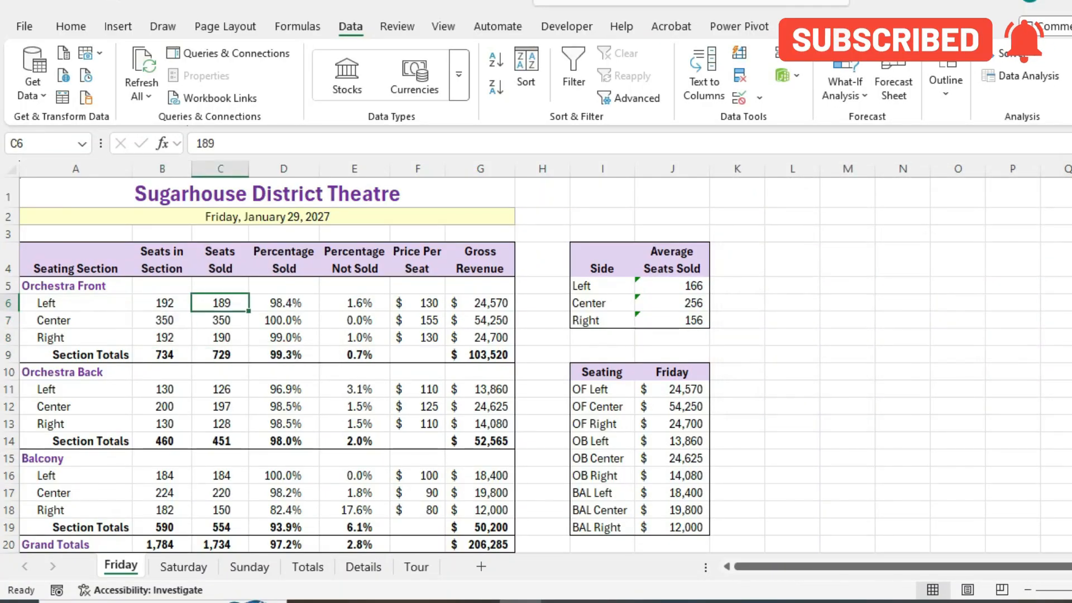
{"action": "left_click_drag", "start_coordinate": [221, 303], "coordinate": [221, 337]}
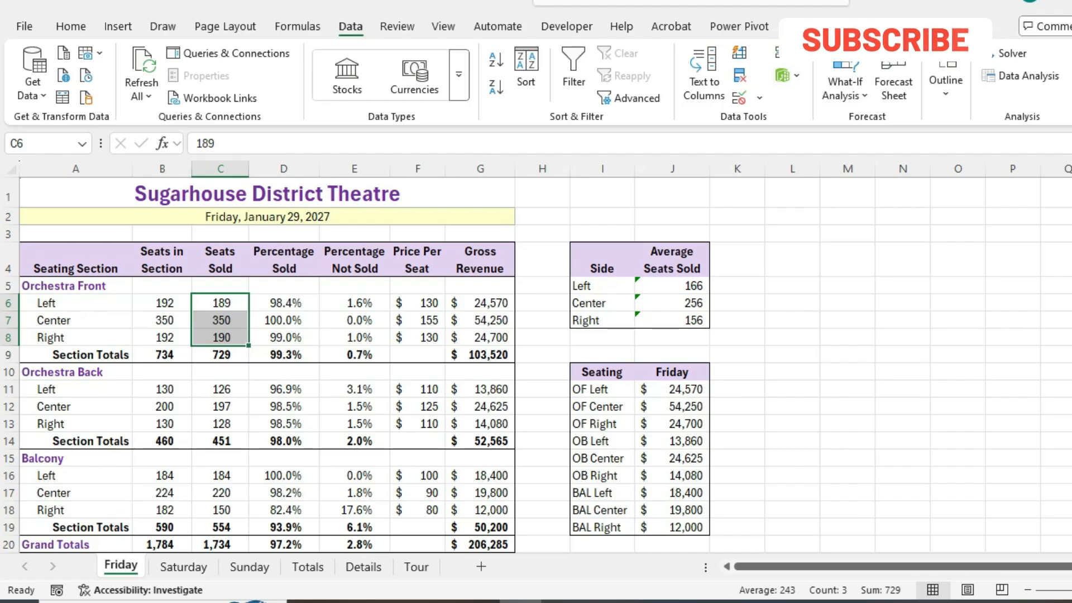
{"action": "left_click", "coordinate": [759, 97]}
{"action": "left_click", "coordinate": [782, 120]}
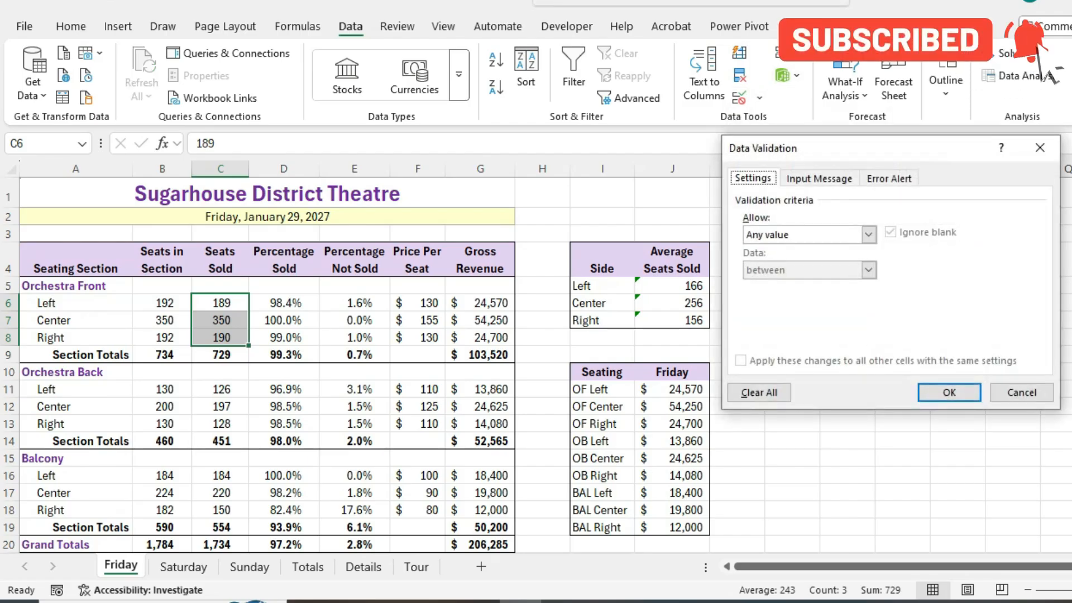
{"action": "left_click", "coordinate": [868, 234]}
{"action": "left_click", "coordinate": [793, 261]}
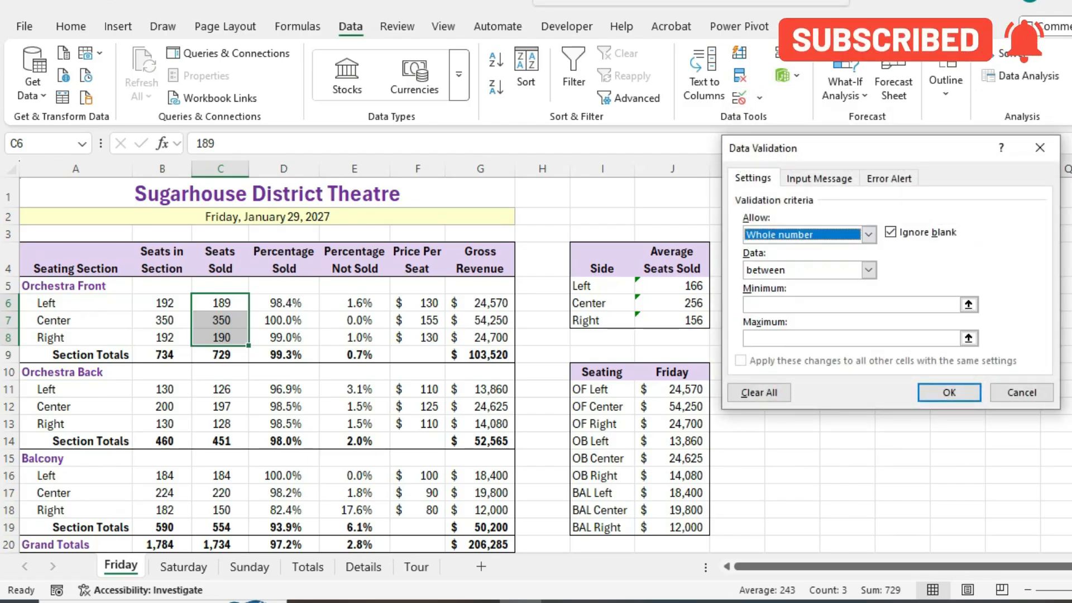
{"action": "left_click", "coordinate": [868, 270]}
{"action": "left_click", "coordinate": [794, 364]}
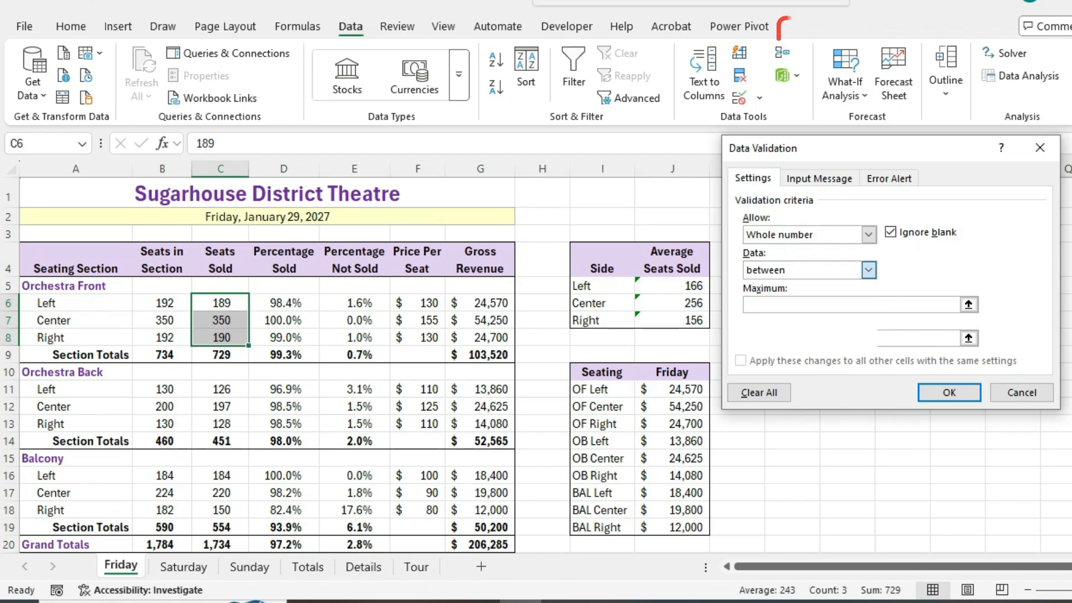
{"action": "left_click", "coordinate": [851, 304]}
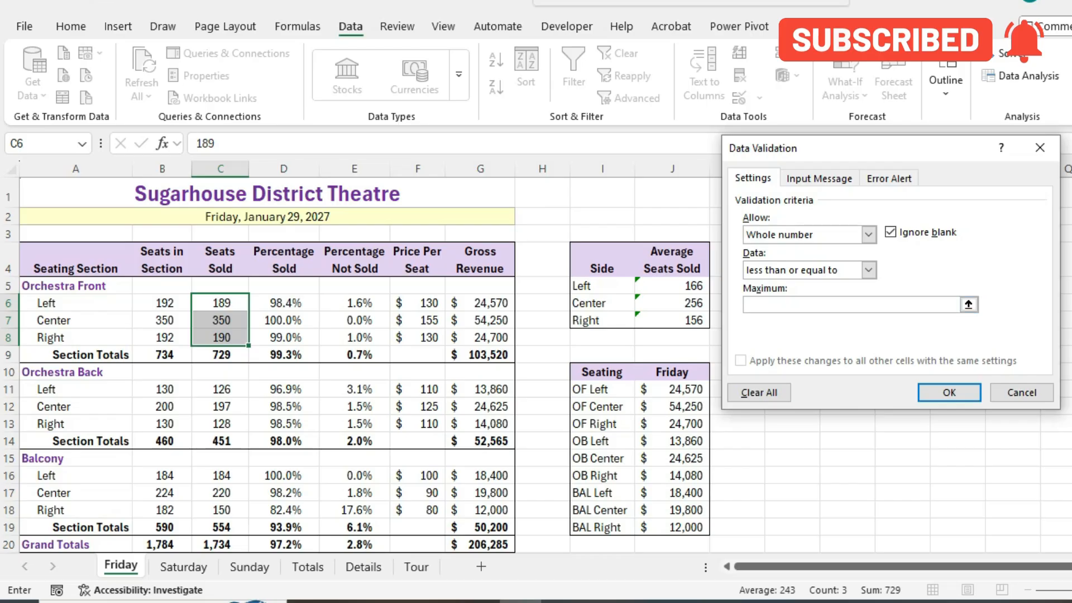
{"action": "left_click", "coordinate": [162, 303]}
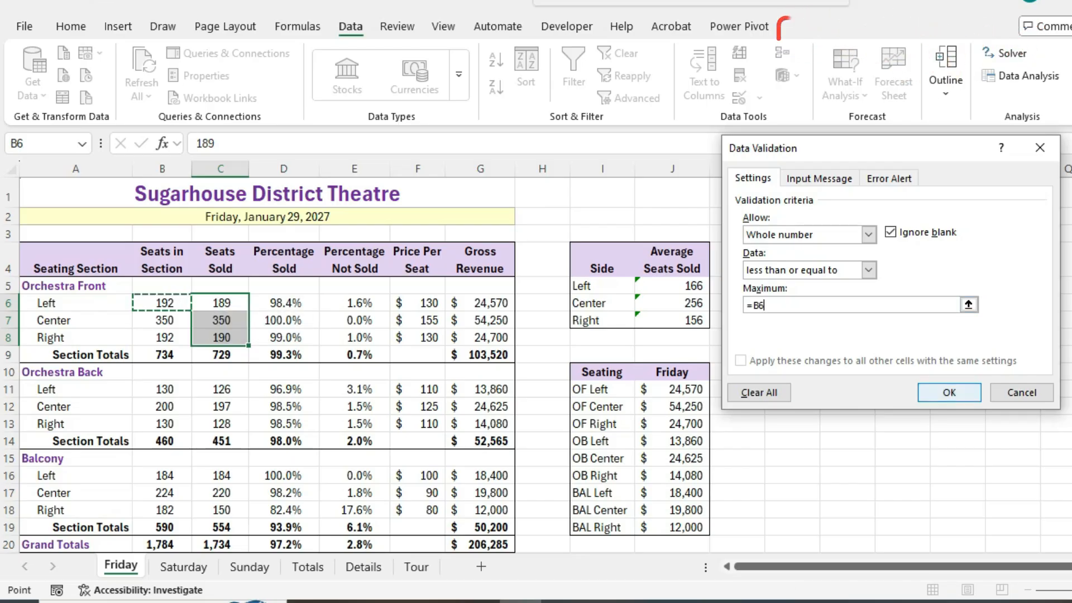
Step: Give the validation rule the input message title "Seats Sold" and the message "Enter the number of seats sold.", both copied from the Word instructions
{"action": "left_click", "coordinate": [819, 179]}
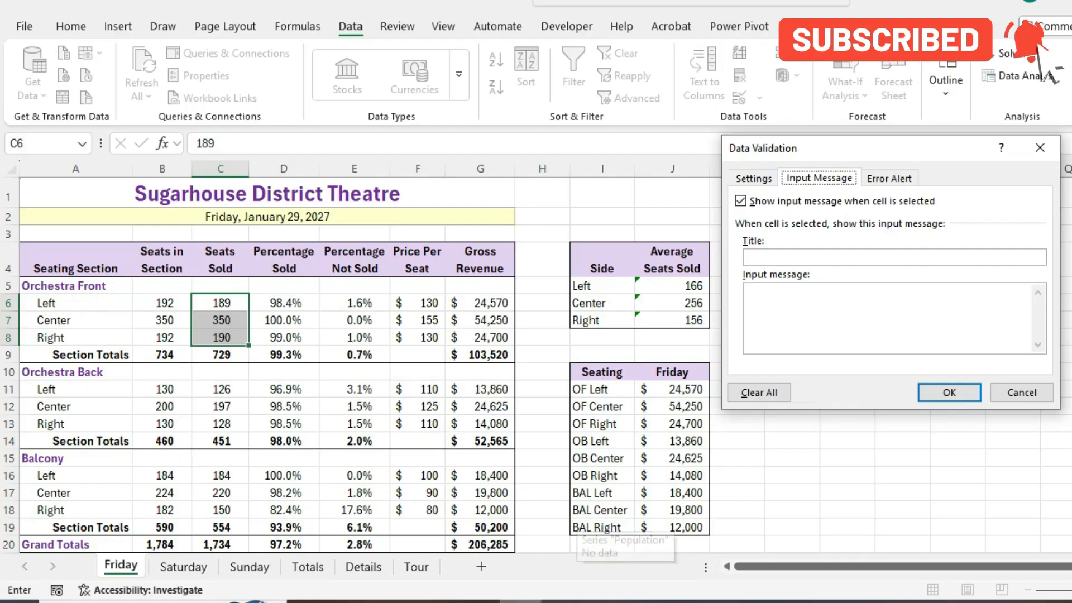
{"action": "key", "text": "alt+Tab"}
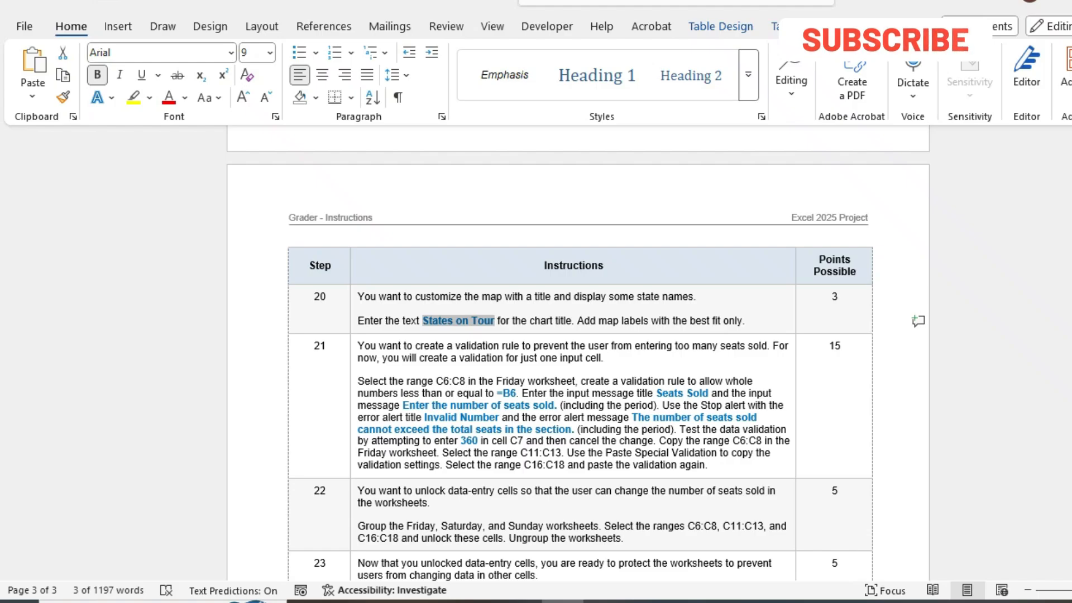
{"action": "left_click_drag", "start_coordinate": [657, 394], "coordinate": [693, 394]}
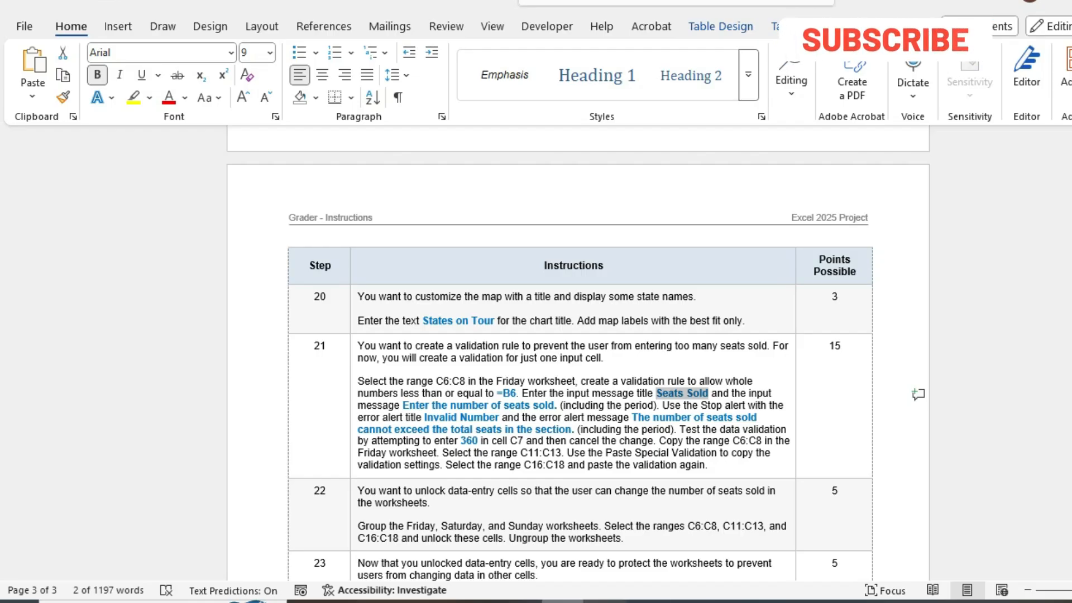
{"action": "key", "text": "alt+Tab"}
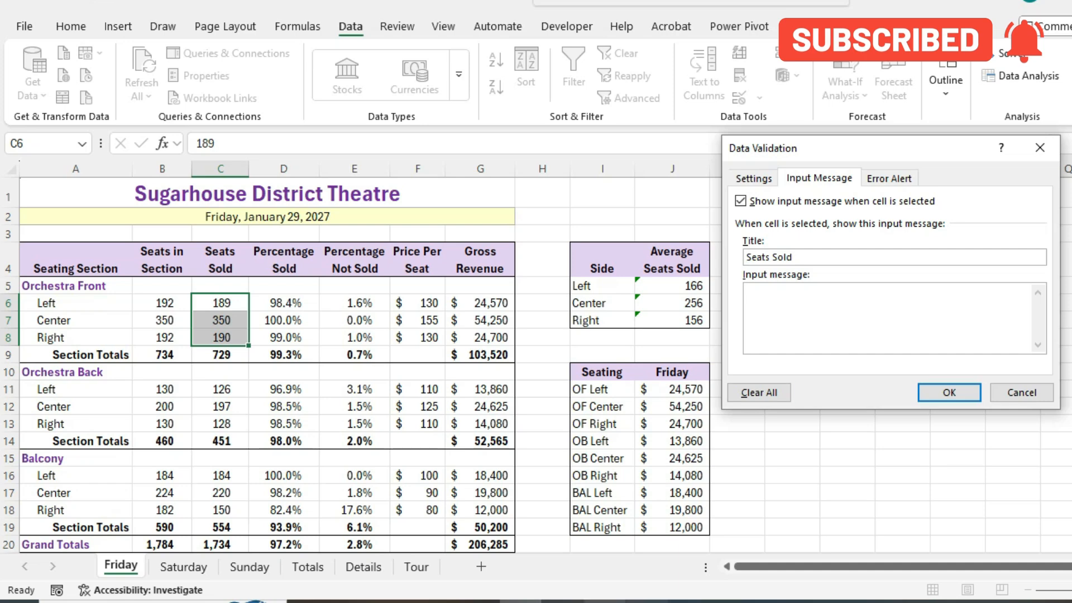
{"action": "key", "text": "alt+Tab"}
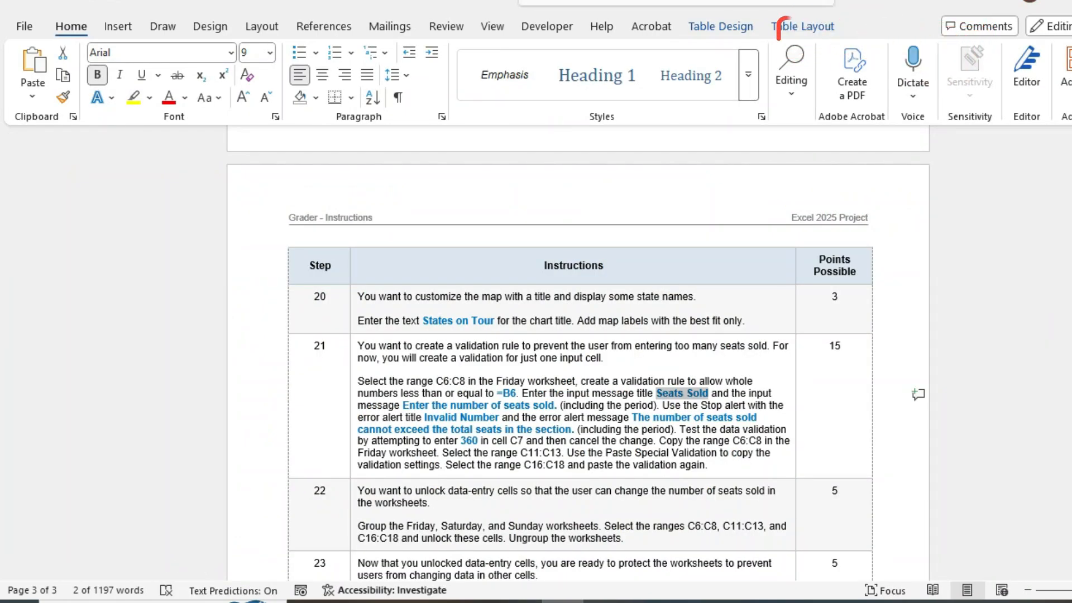
{"action": "left_click_drag", "start_coordinate": [403, 406], "coordinate": [558, 406]}
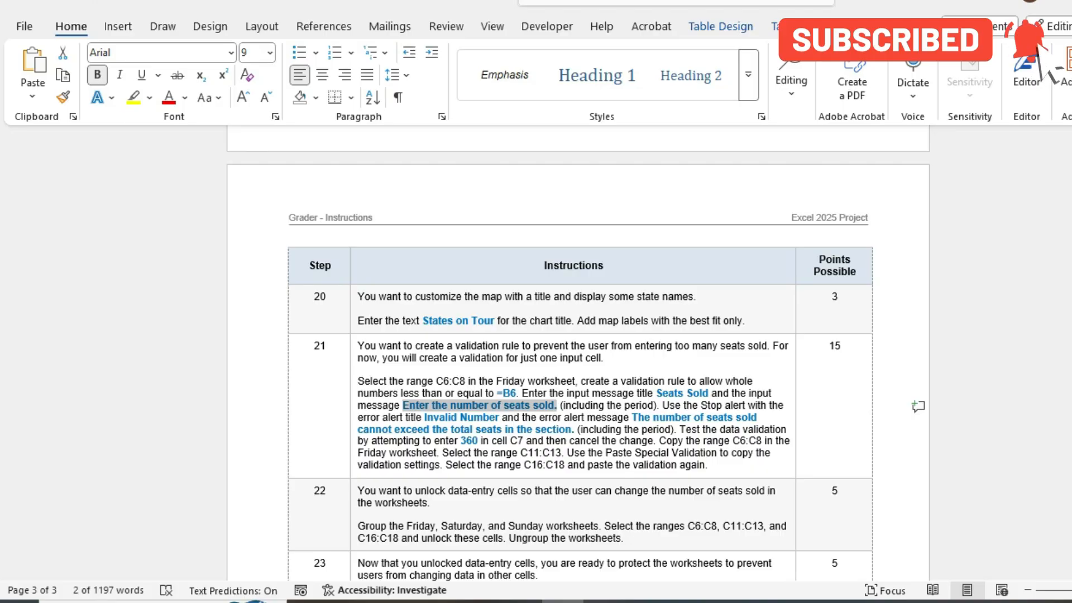
{"action": "key", "text": "ctrl+c"}
{"action": "key", "text": "alt+Tab"}
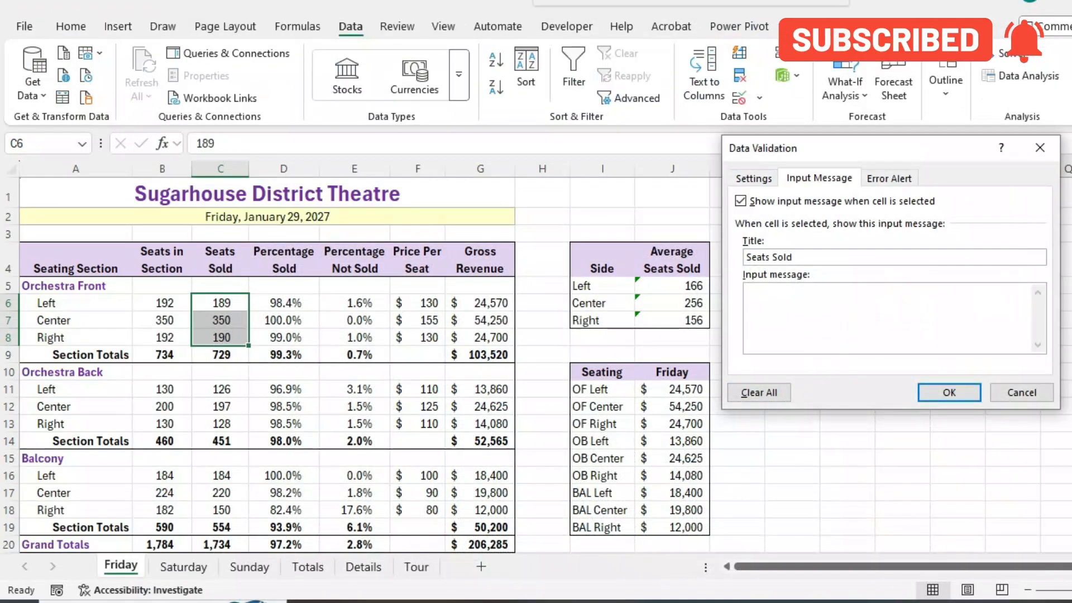
{"action": "key", "text": "ctrl+v"}
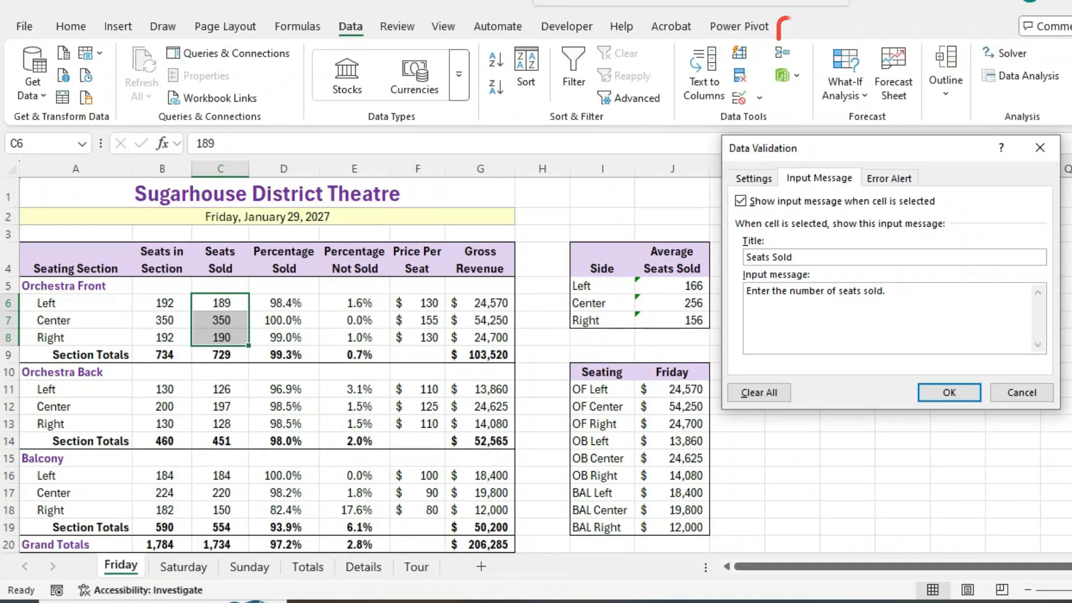
Step: Set the Stop error alert's message to "The number of seats sold cannot exceed the total seats in the section.", copied from Word
{"action": "key", "text": "ctrl+Tab"}
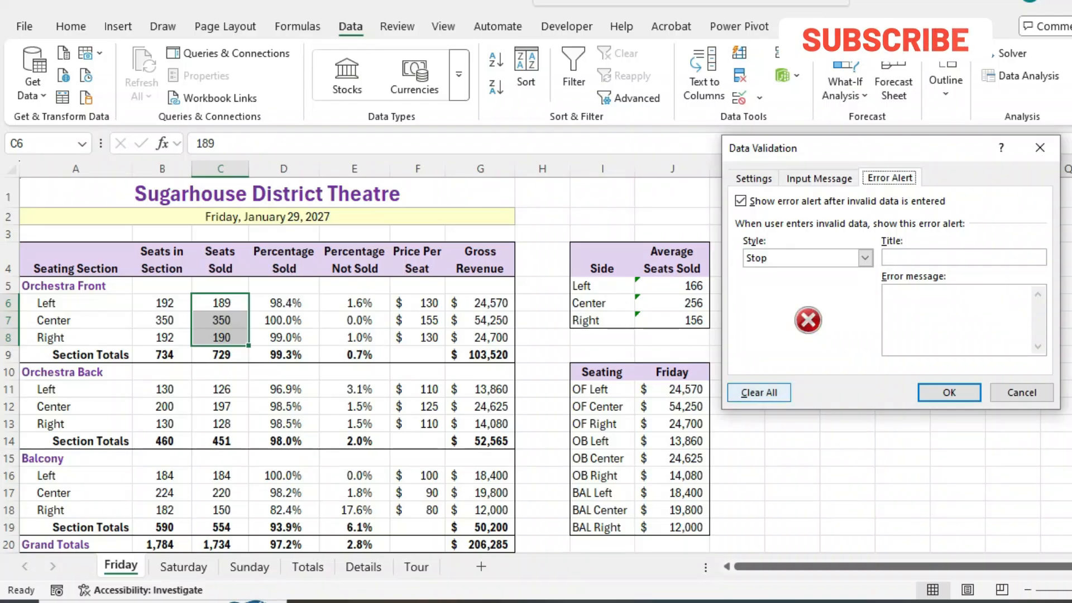
{"action": "key", "text": "alt+Tab"}
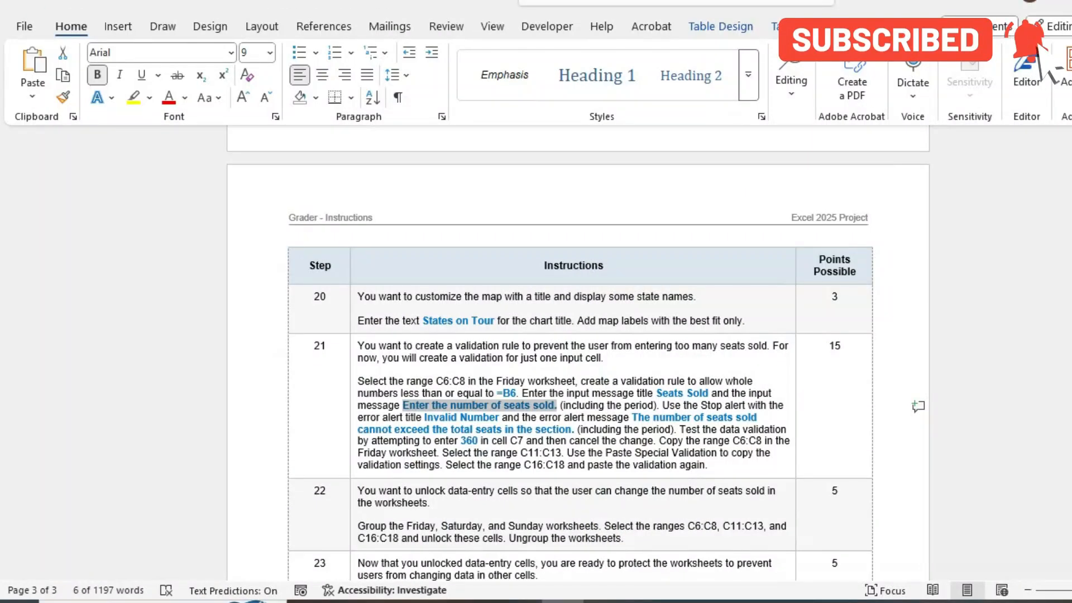
{"action": "left_click_drag", "start_coordinate": [632, 417], "coordinate": [574, 429]}
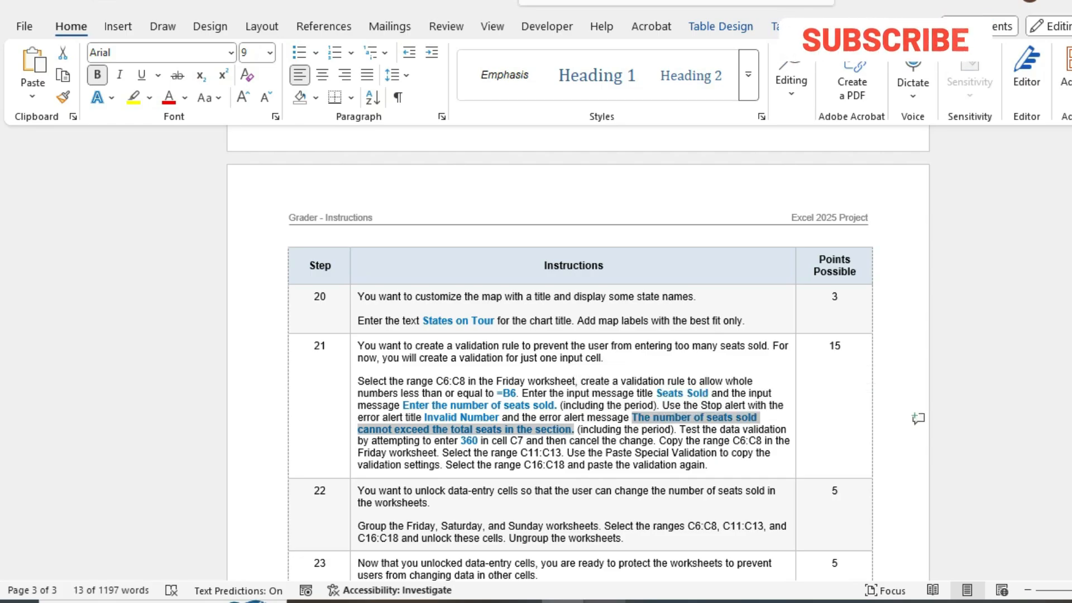
{"action": "left_click", "coordinate": [496, 474]}
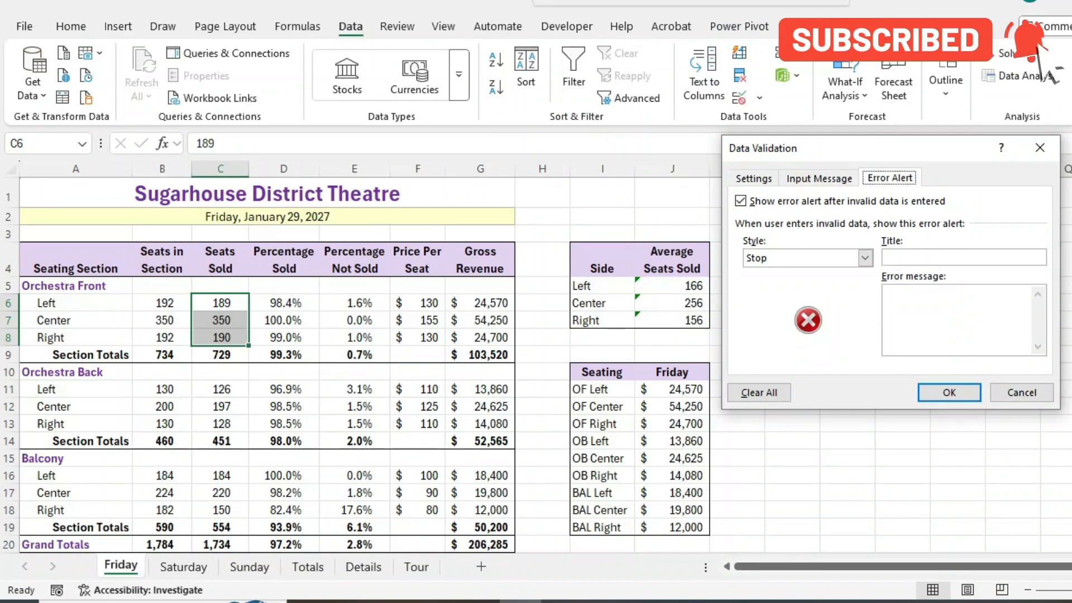
{"action": "key", "text": "ctrl+v"}
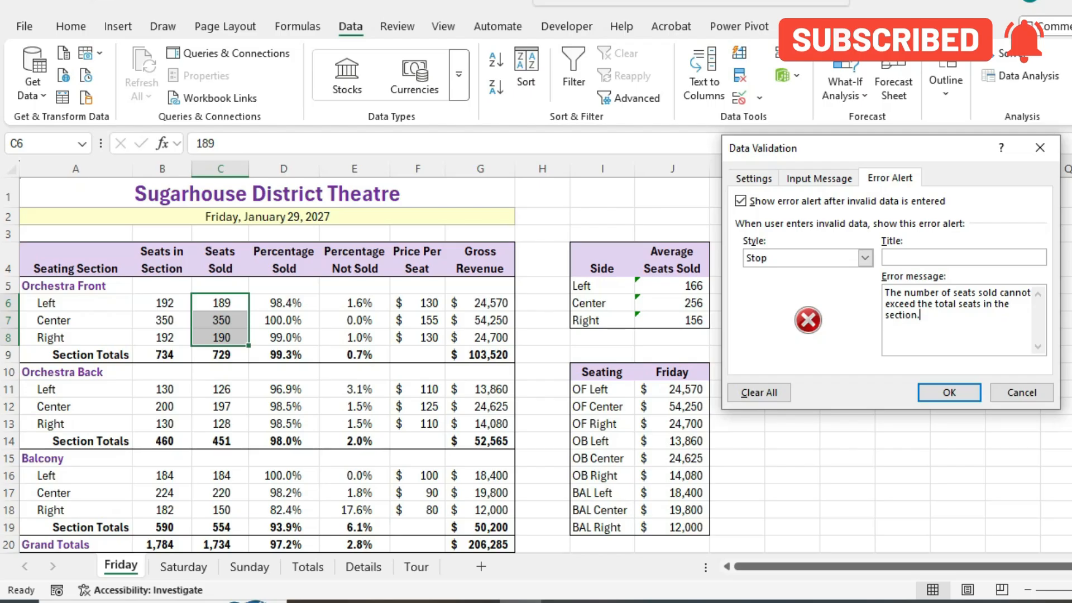
Step: Set the error alert title to "Invalid Number", copied from the Word instructions, and apply the validation rule
{"action": "left_click", "coordinate": [964, 257]}
{"action": "left_click", "coordinate": [564, 601]}
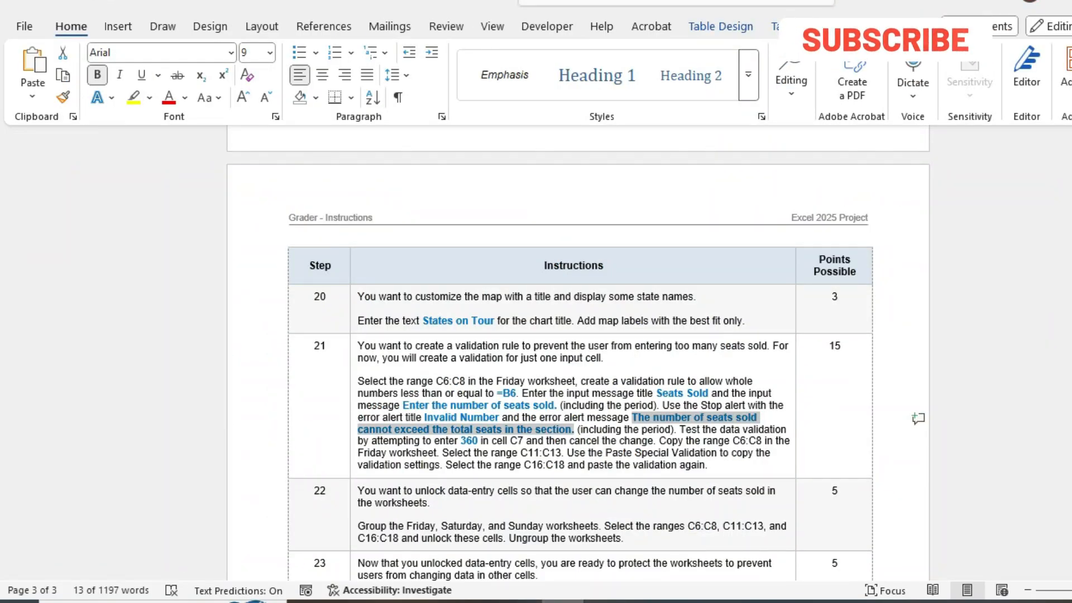
{"action": "left_click", "coordinate": [425, 417]}
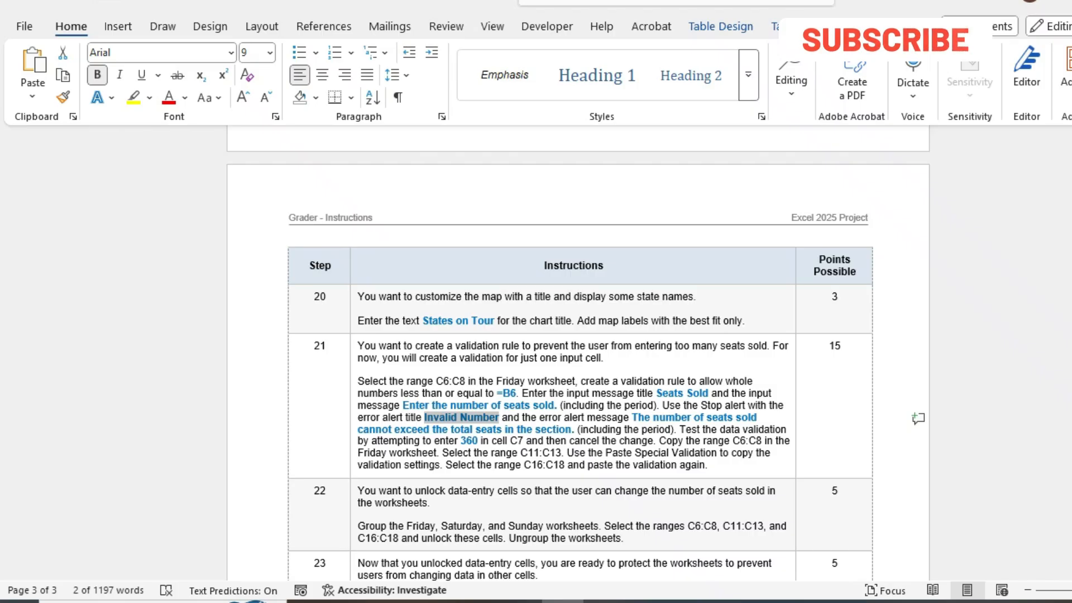
{"action": "key", "text": "alt+Tab"}
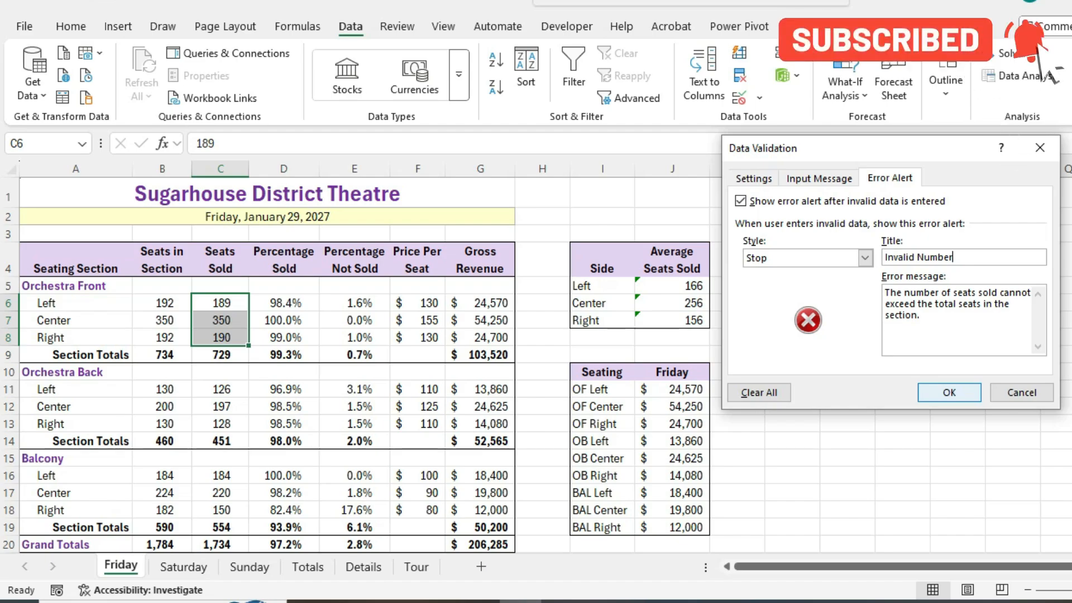
{"action": "left_click", "coordinate": [950, 393]}
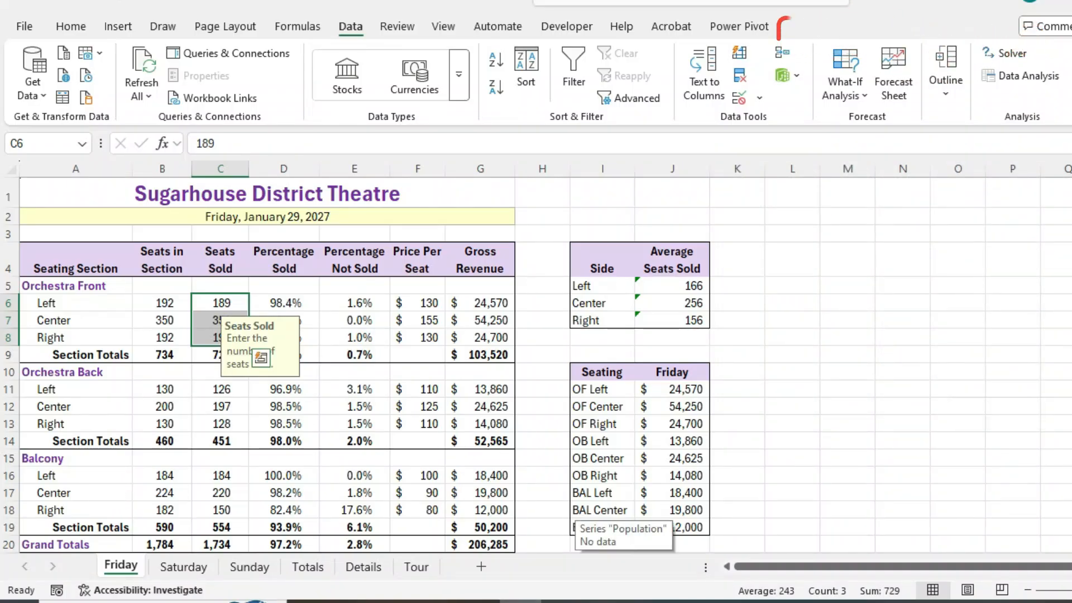
Step: Check the test instruction in Word, try to enter 360 in cell C7 in Excel, and cancel the entry
{"action": "mouse_move", "coordinate": [562, 601]}
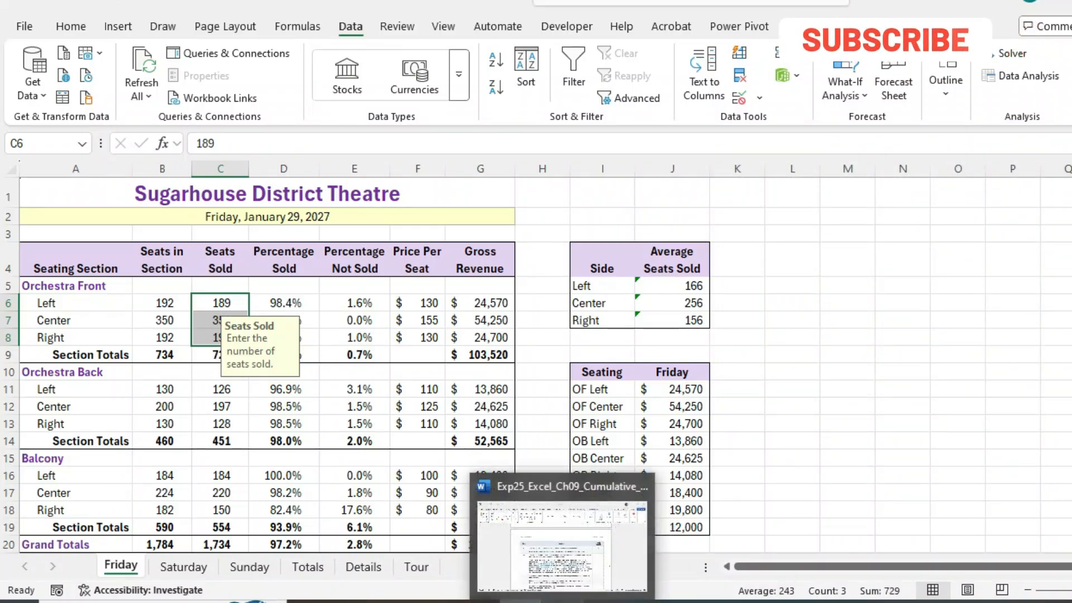
{"action": "left_click", "coordinate": [563, 546]}
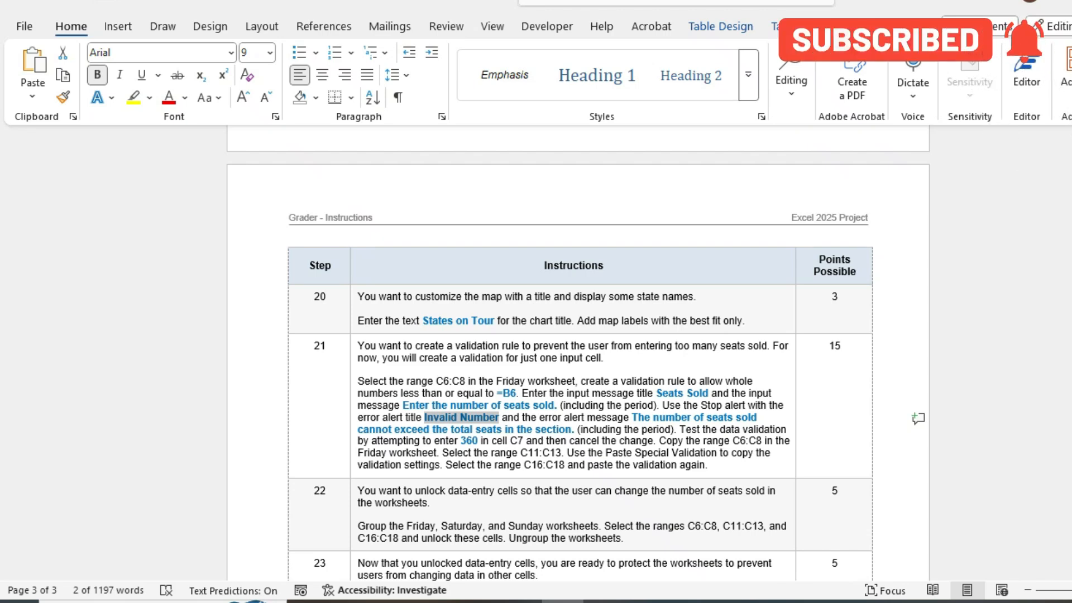
{"action": "left_click", "coordinate": [521, 602]}
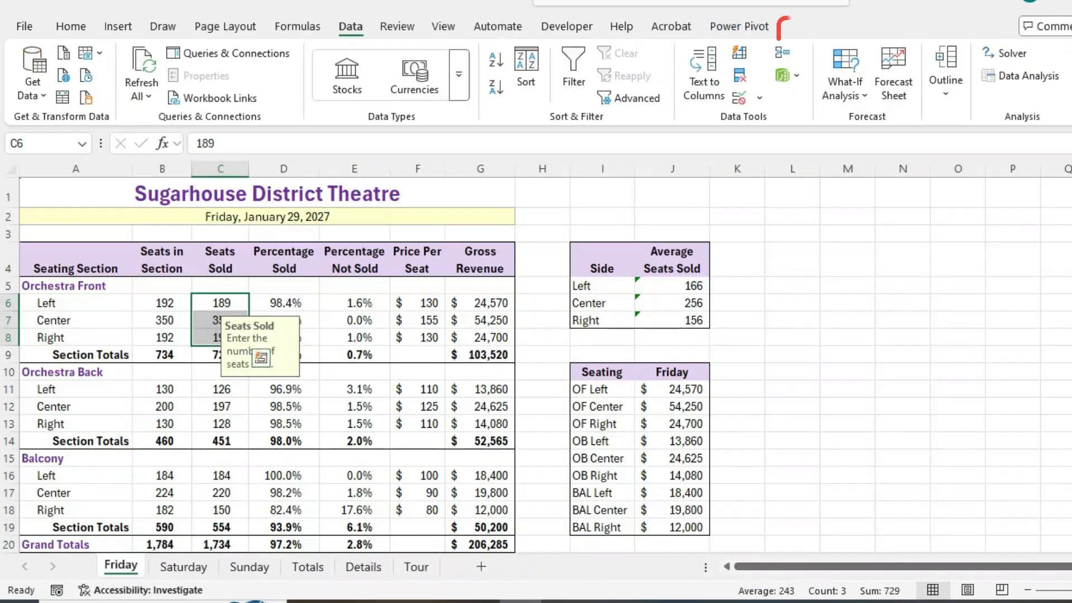
{"action": "left_click", "coordinate": [215, 321]}
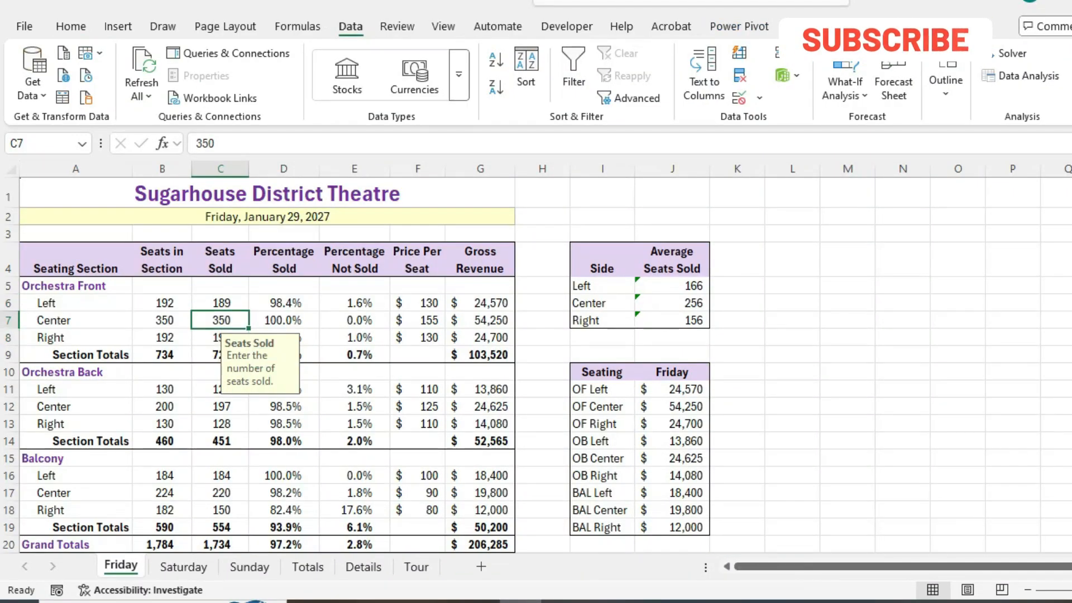
{"action": "type", "text": "36"}
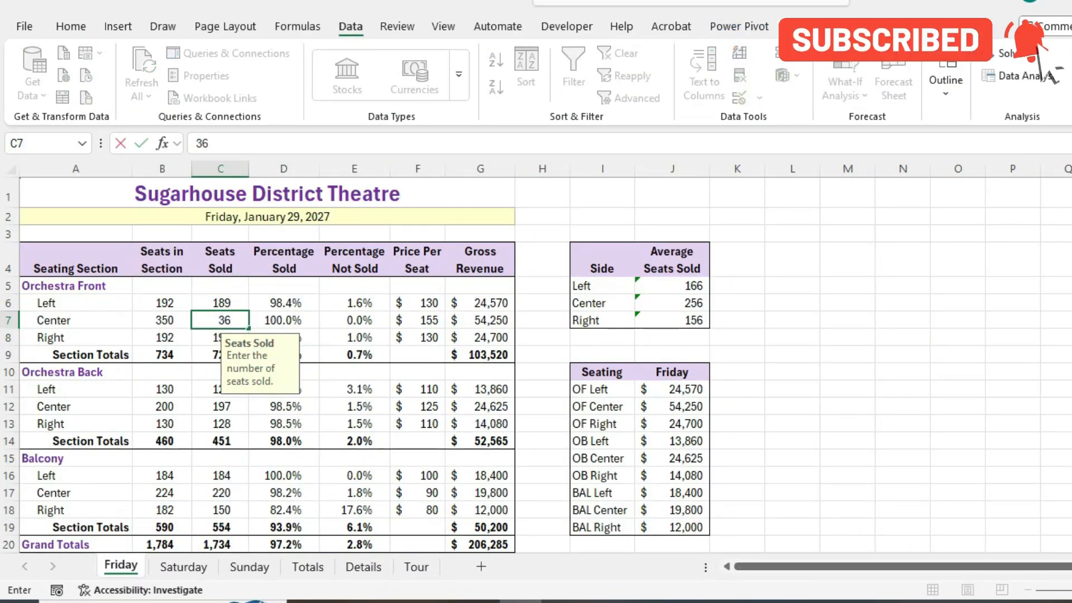
{"action": "key", "text": "Return"}
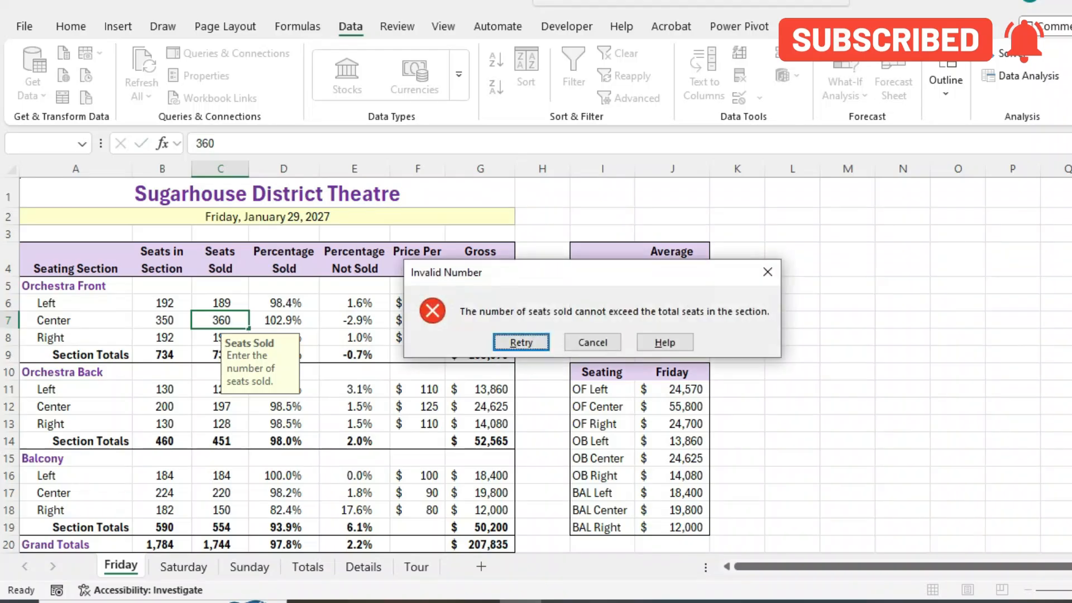
{"action": "key", "text": "Tab"}
{"action": "key", "text": "Return"}
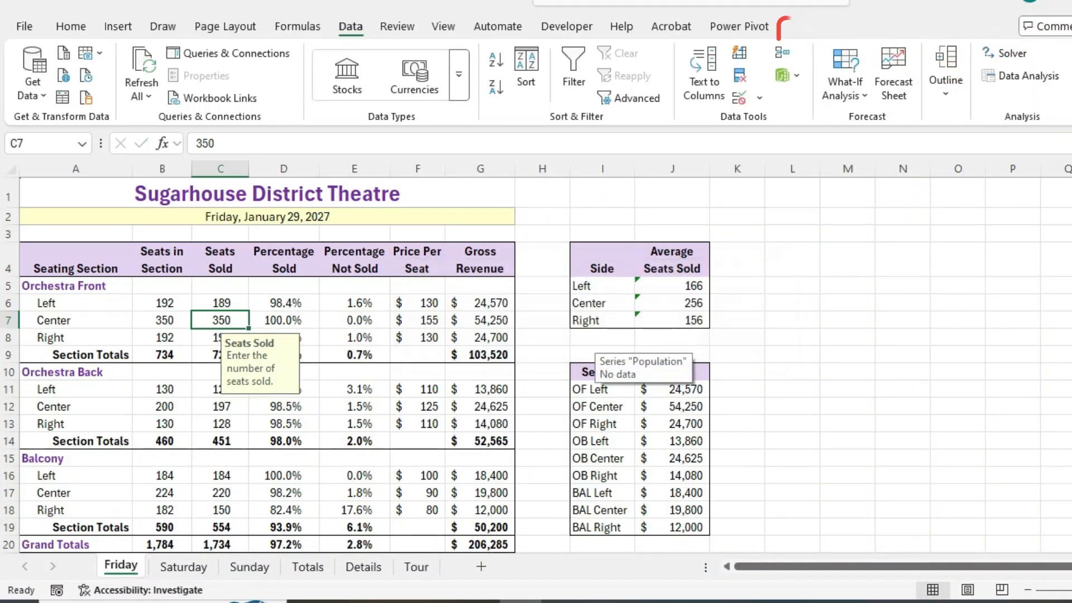
Step: Check the copy instruction in Word, and copy the validated range C6:C8 on the Friday worksheet in Excel
{"action": "key", "text": "alt+Tab"}
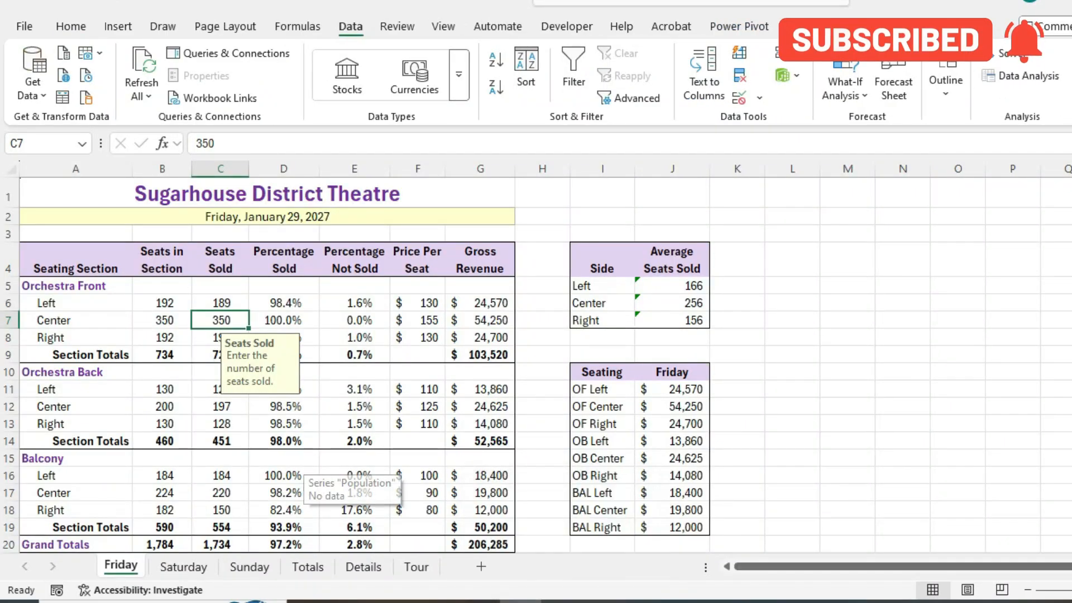
{"action": "left_click", "coordinate": [220, 303]}
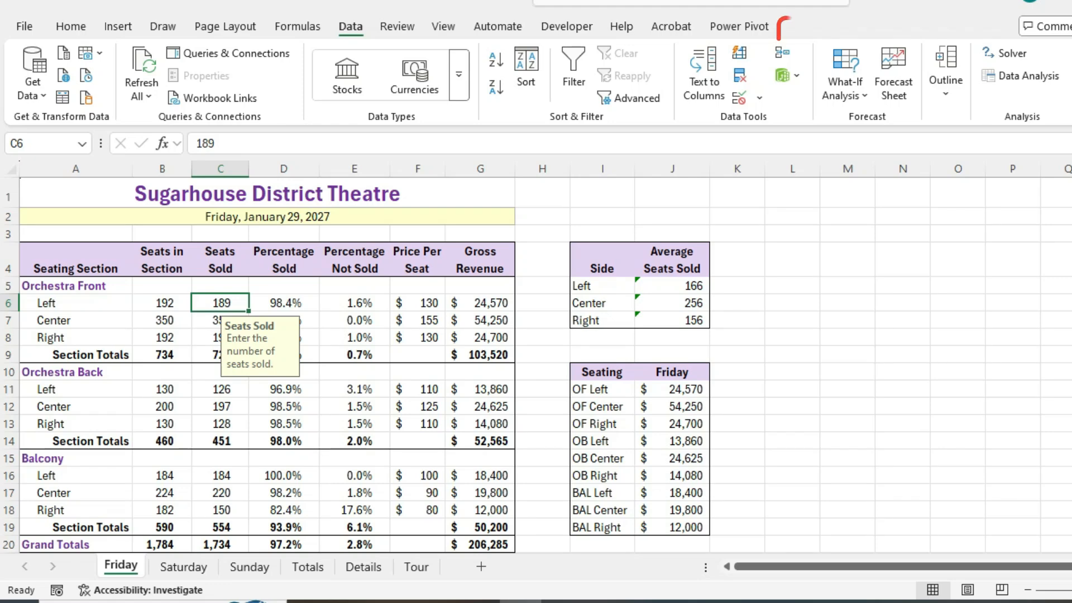
{"action": "left_click_drag", "start_coordinate": [220, 303], "coordinate": [220, 338]}
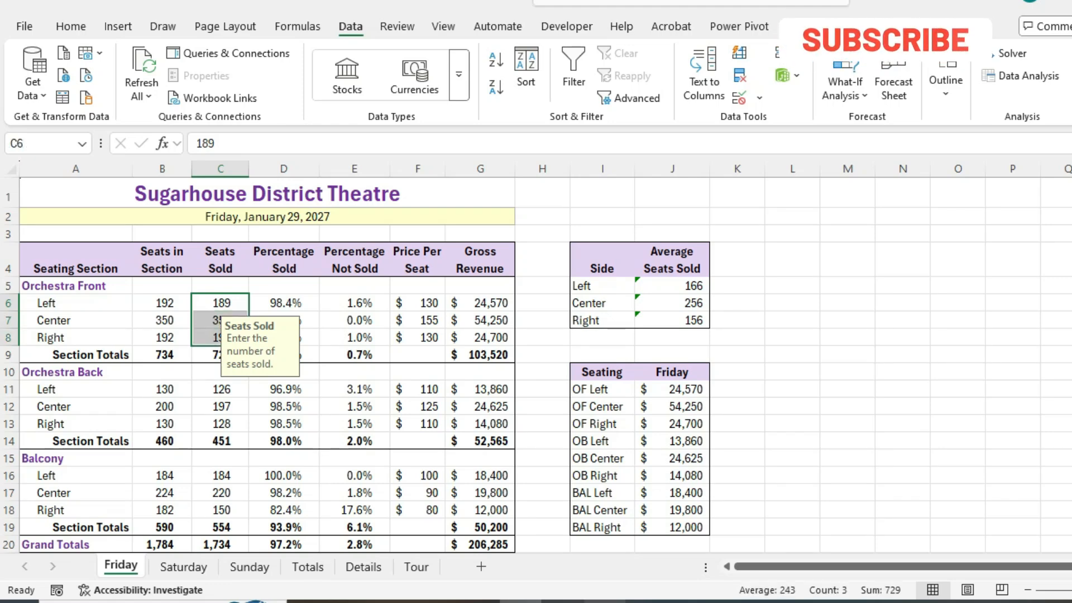
{"action": "left_click", "coordinate": [563, 602]}
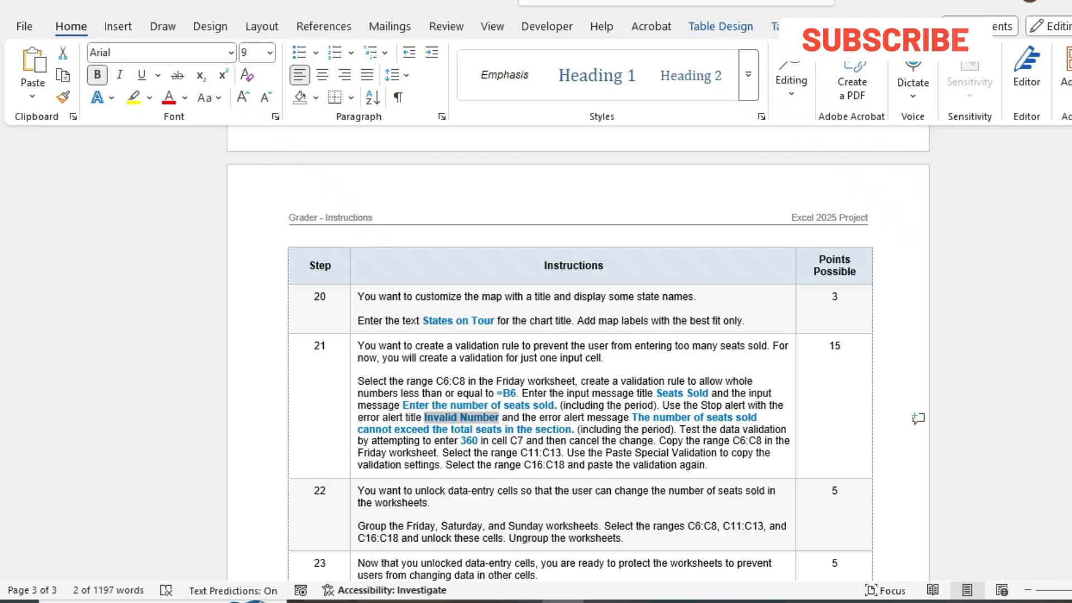
{"action": "key", "text": "alt+Tab"}
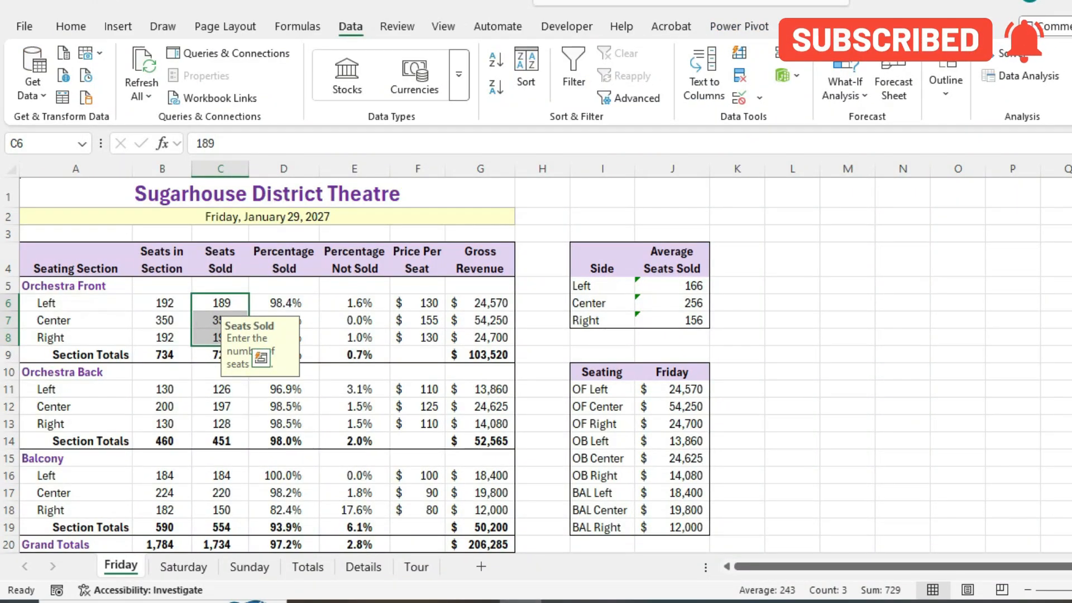
{"action": "key", "text": "ctrl+c"}
{"action": "key", "text": "ctrl+q"}
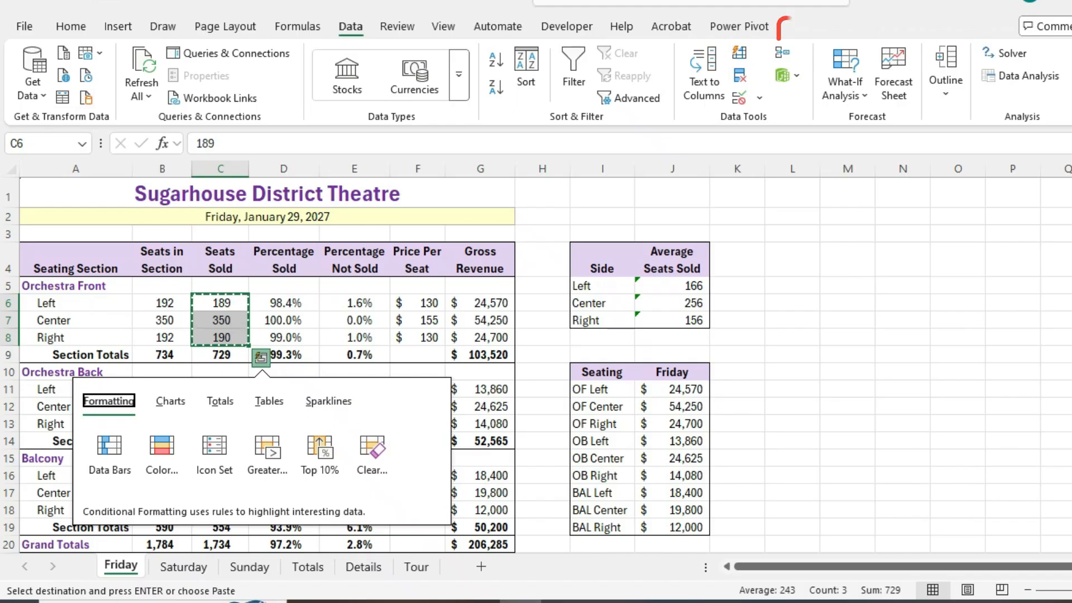
{"action": "key", "text": "Escape"}
{"action": "key", "text": "alt+h"}
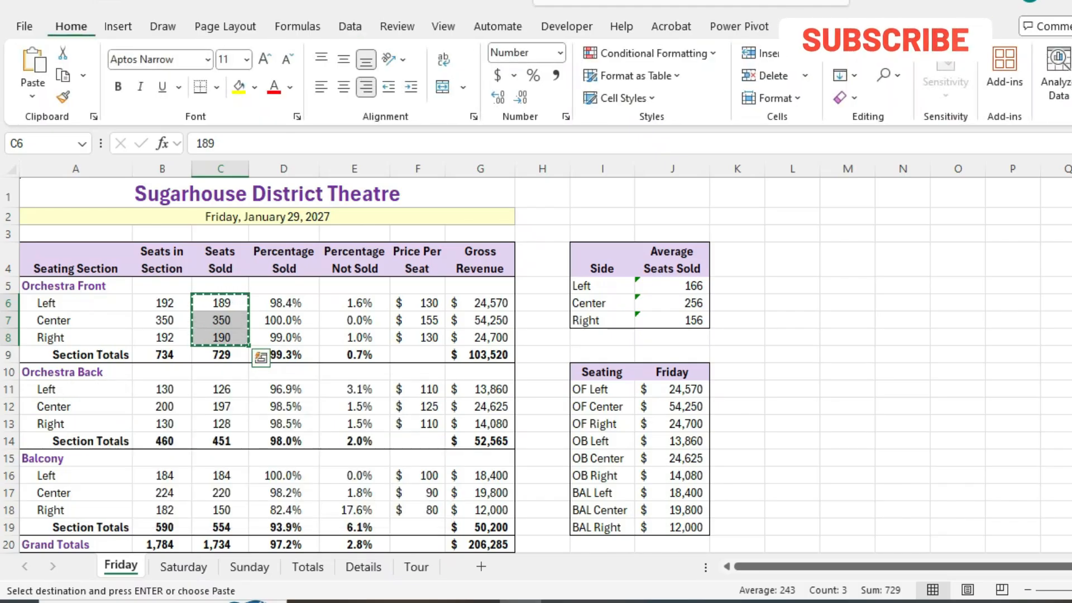
{"action": "key", "text": "v"}
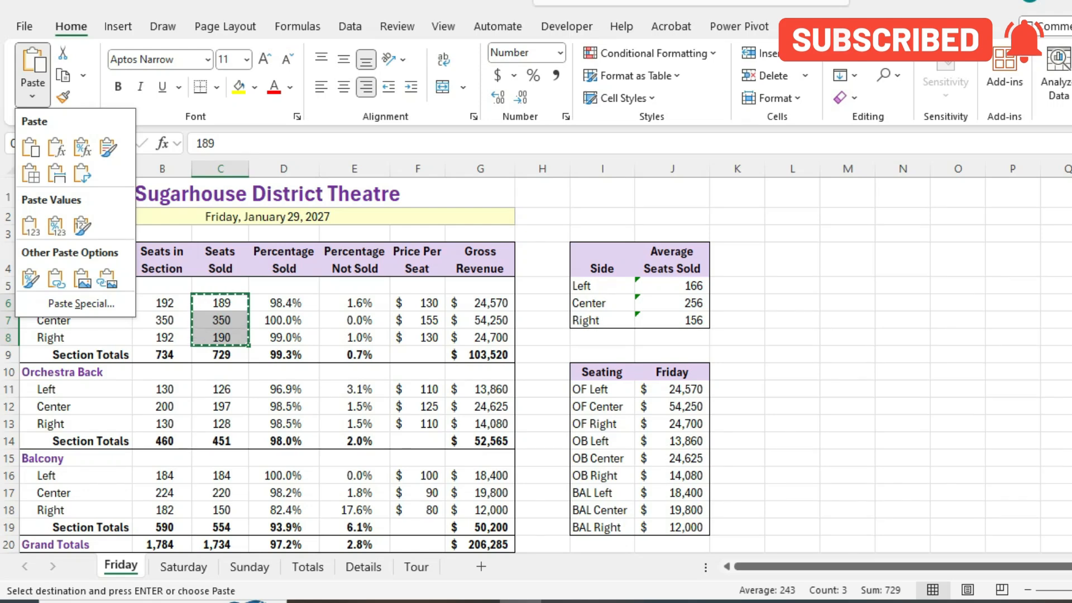
{"action": "key", "text": "p"}
Step: Paste only the validation settings into the Orchestra Back seats-sold range C11:C13 with Paste Special
{"action": "left_click", "coordinate": [221, 389]}
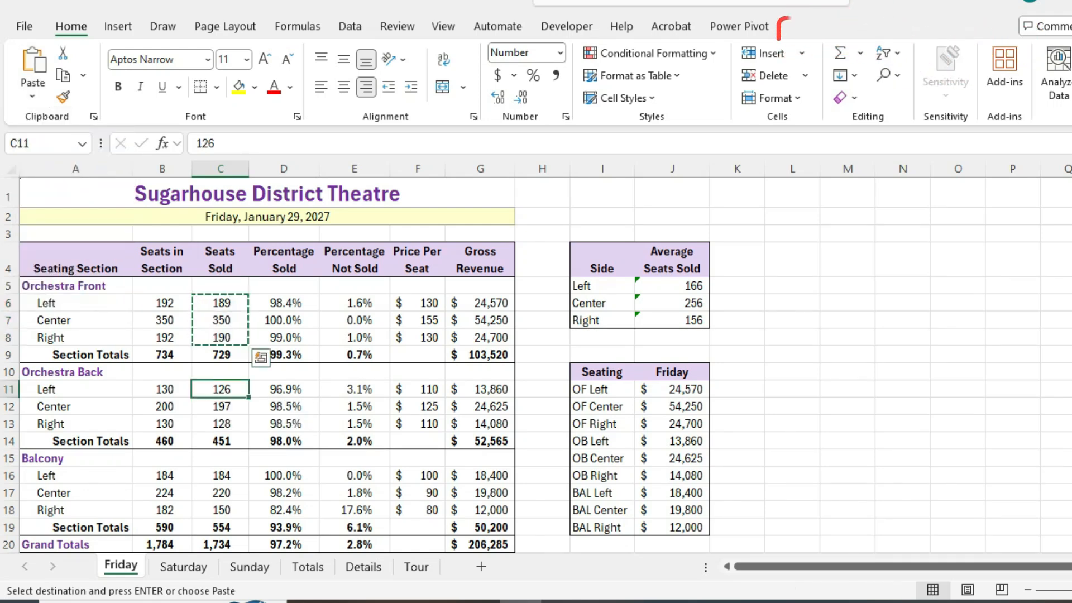
{"action": "key", "text": "shift+Down"}
{"action": "key", "text": "shift+Down"}
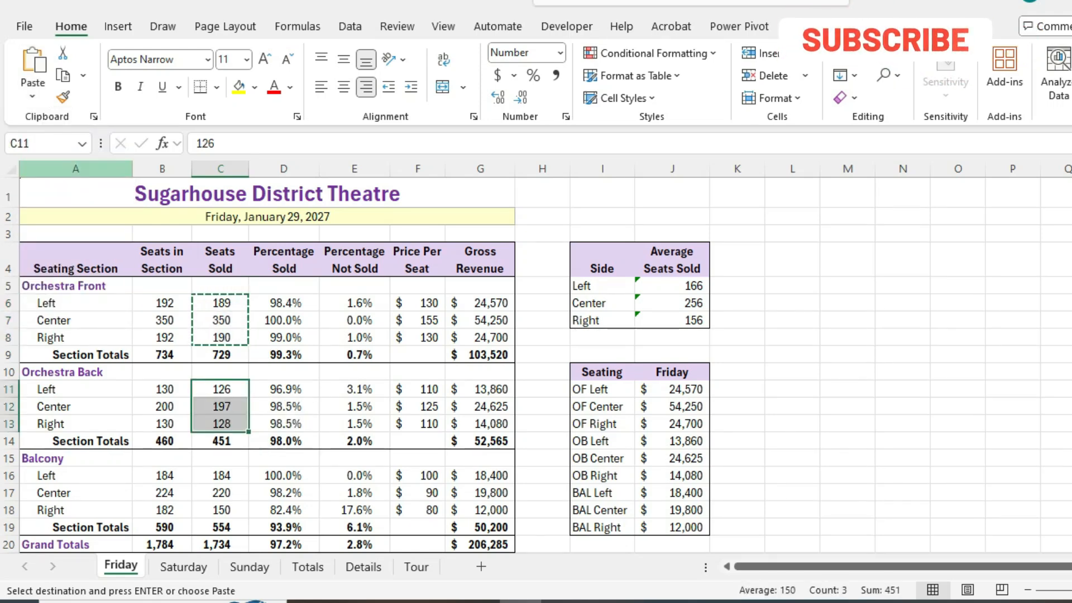
{"action": "key", "text": "v"}
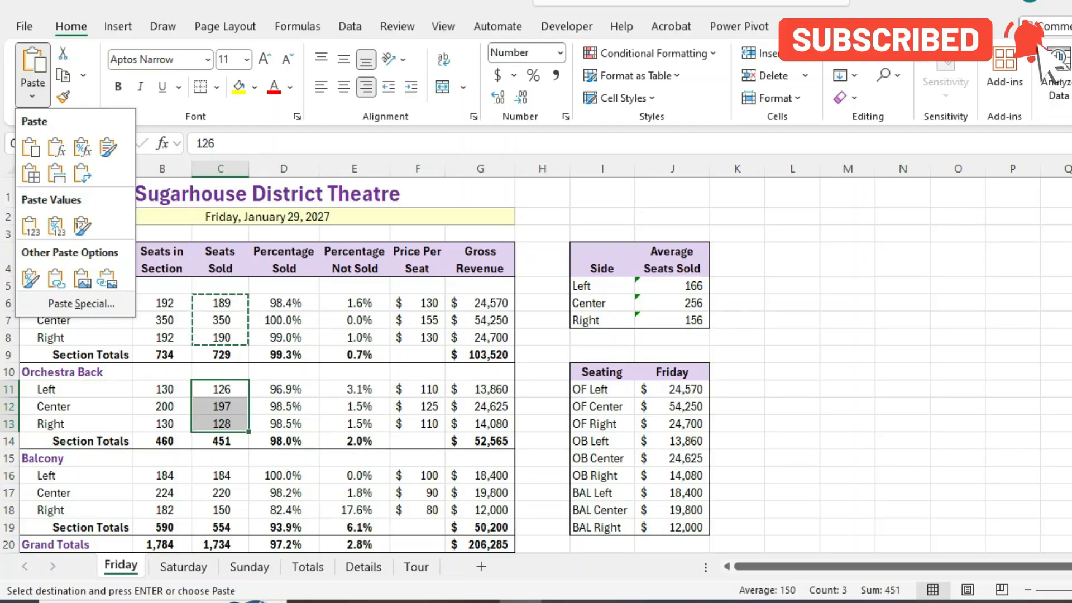
{"action": "key", "text": "s"}
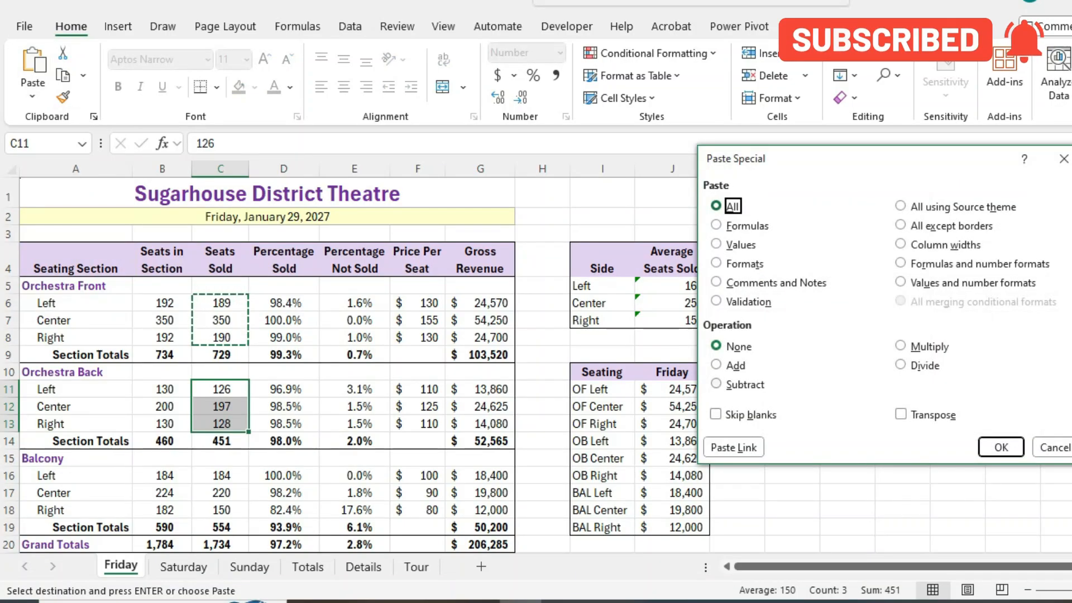
{"action": "key", "text": "n"}
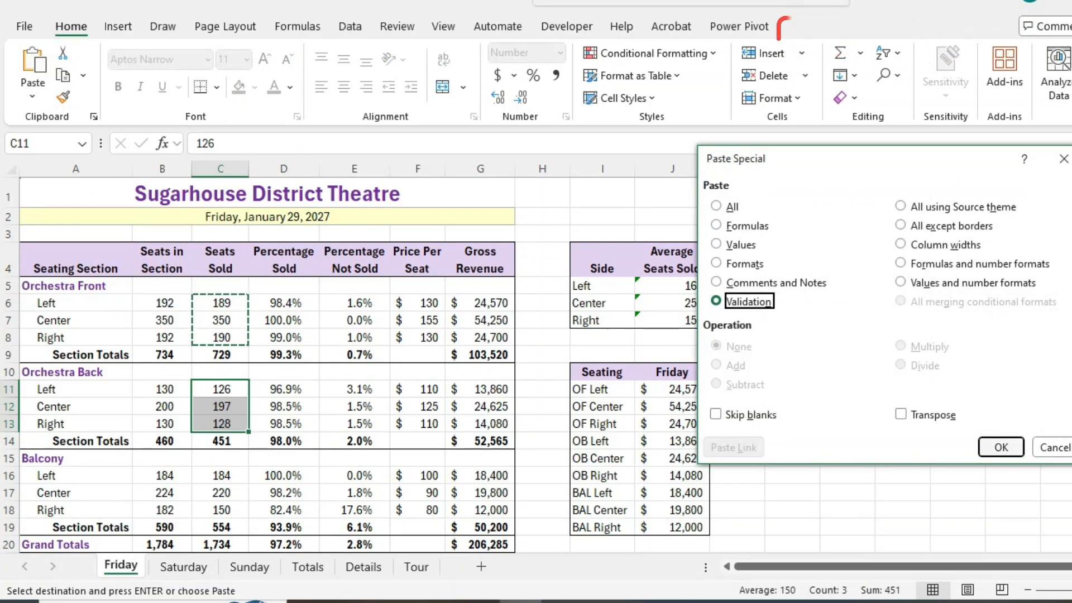
{"action": "key", "text": "Return"}
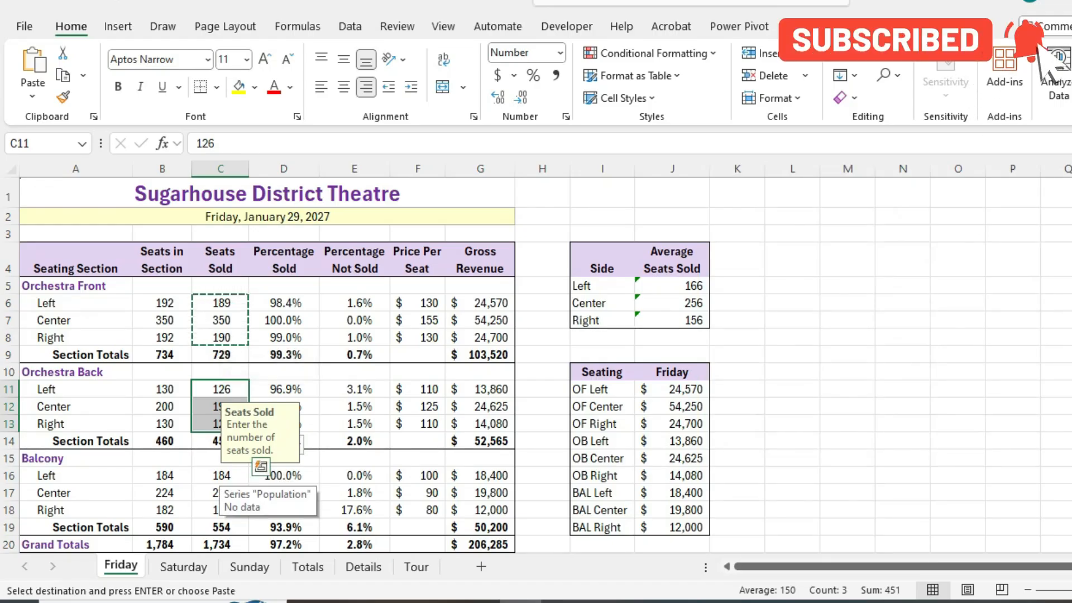
Step: Paste only the validation settings into the Balcony seats-sold range C16:C18 with Paste Special, and end copy mode
{"action": "left_click", "coordinate": [221, 476]}
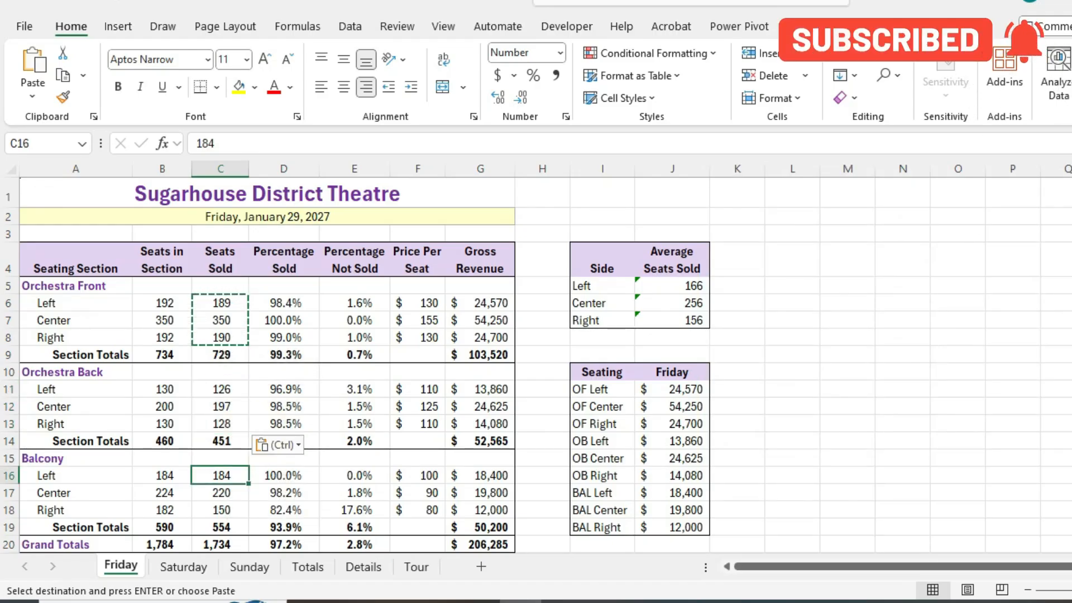
{"action": "key", "text": "shift+Down"}
{"action": "key", "text": "shift+Down"}
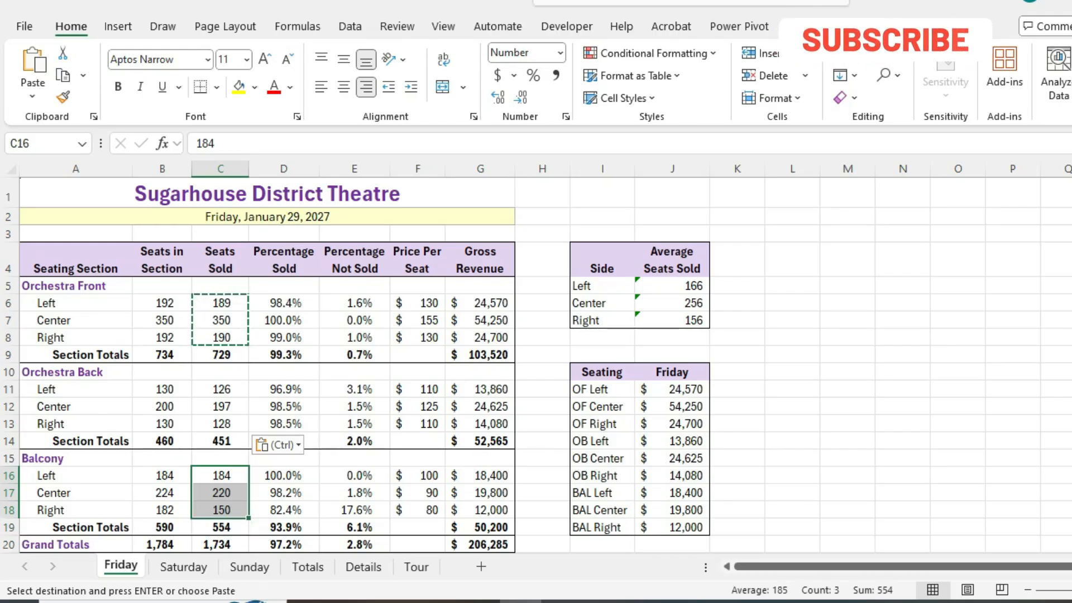
{"action": "left_click", "coordinate": [32, 95]}
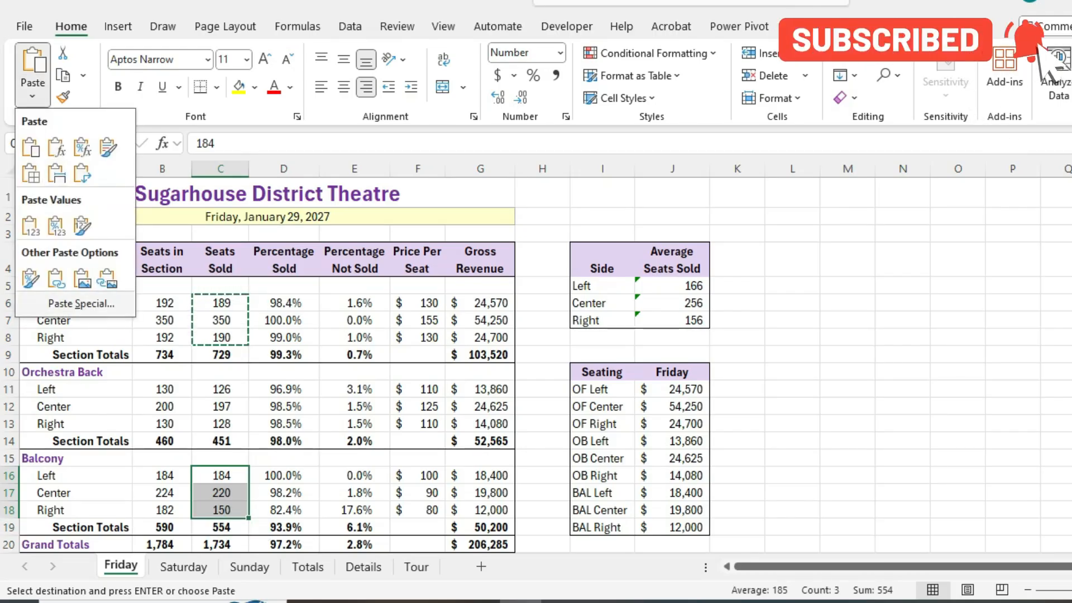
{"action": "left_click", "coordinate": [81, 303]}
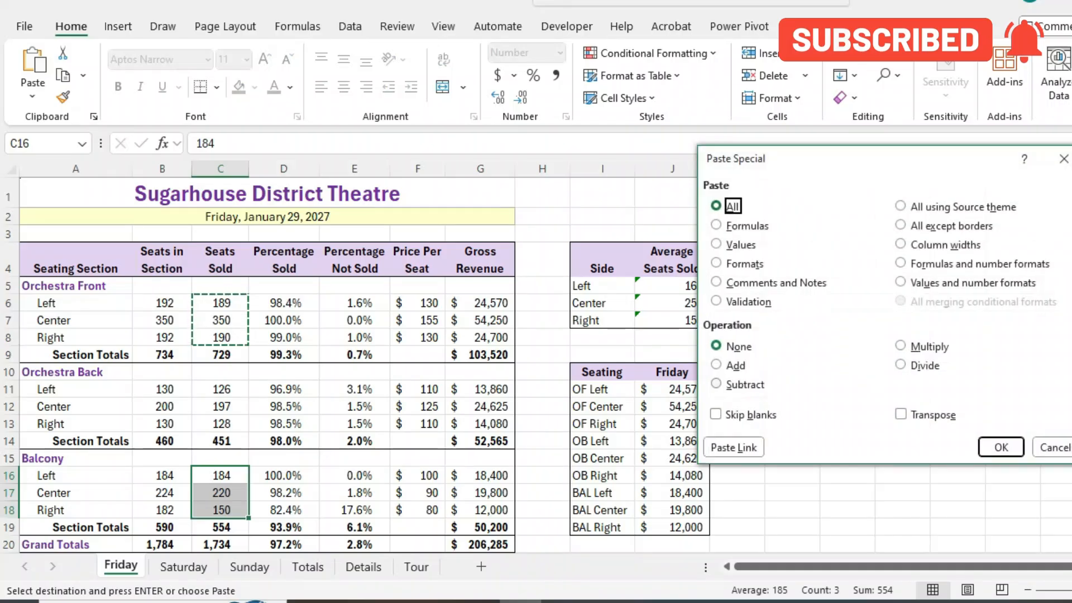
{"action": "left_click", "coordinate": [748, 301]}
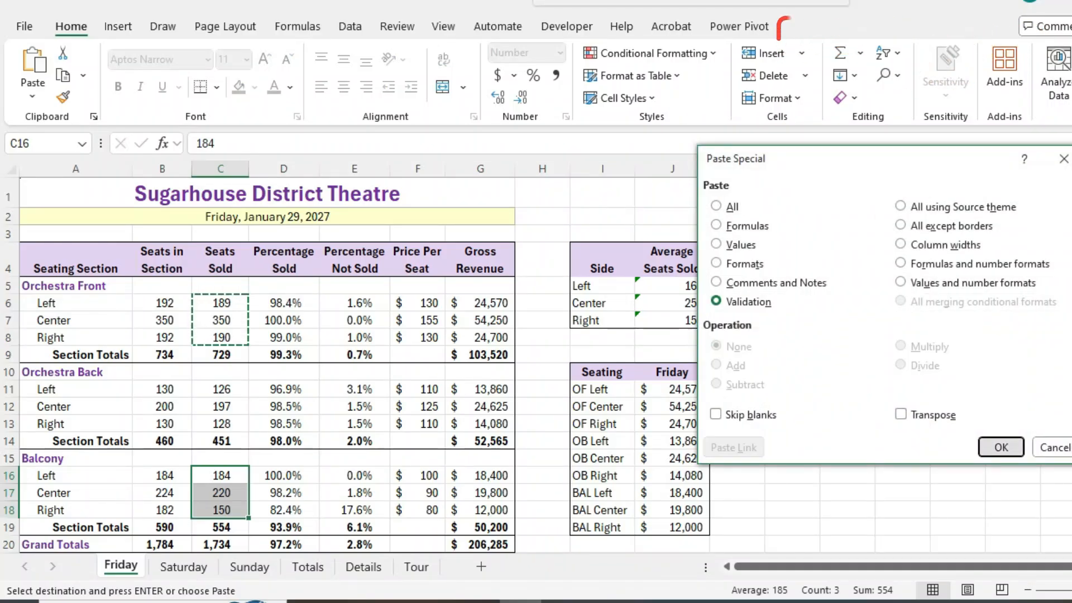
{"action": "key", "text": "Return"}
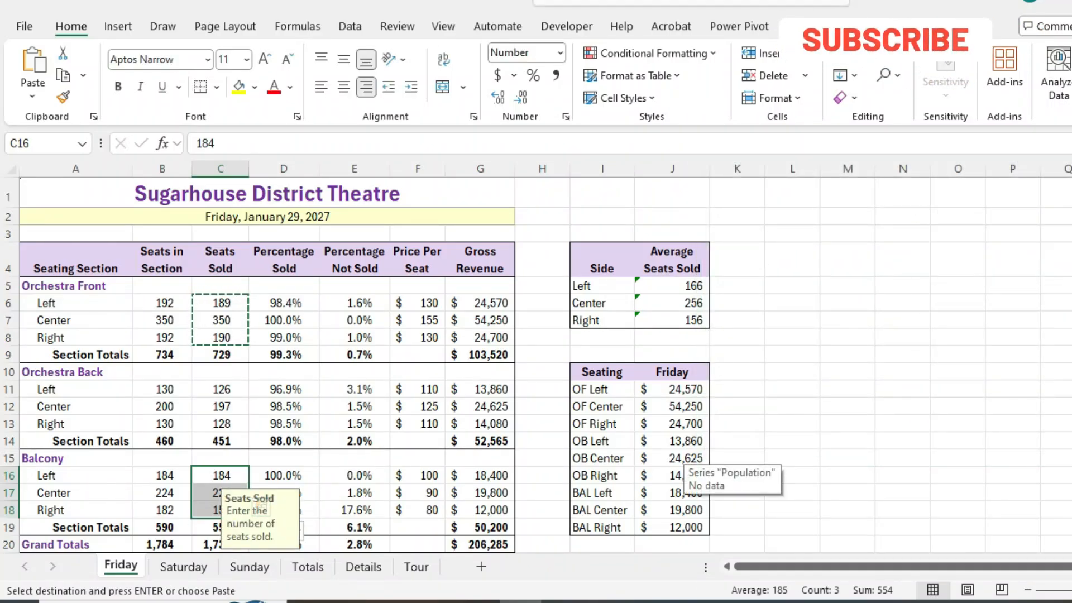
{"action": "key", "text": "F1"}
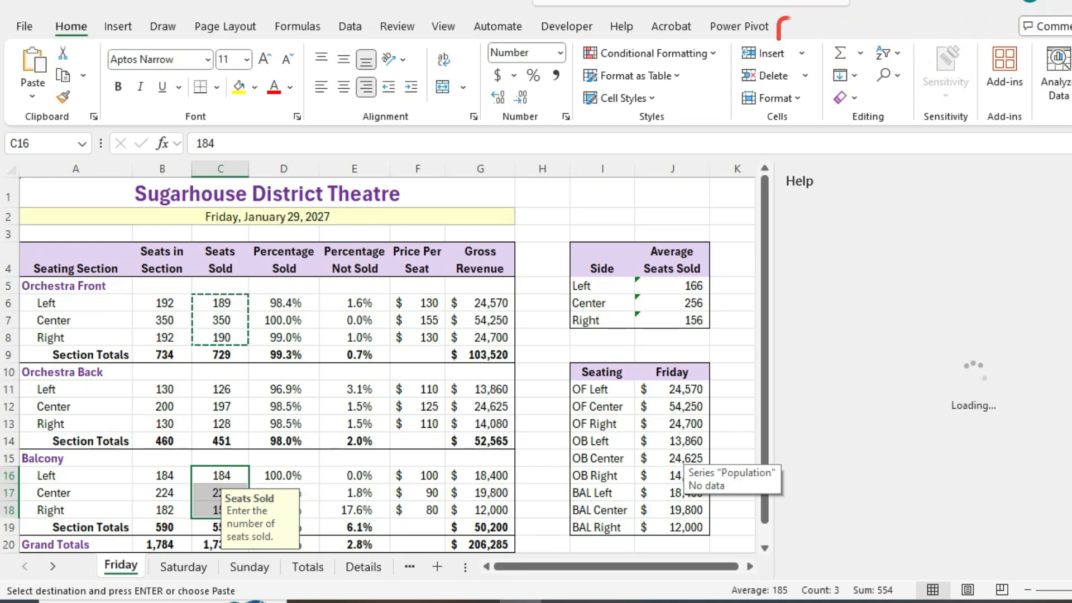
{"action": "key", "text": "Escape"}
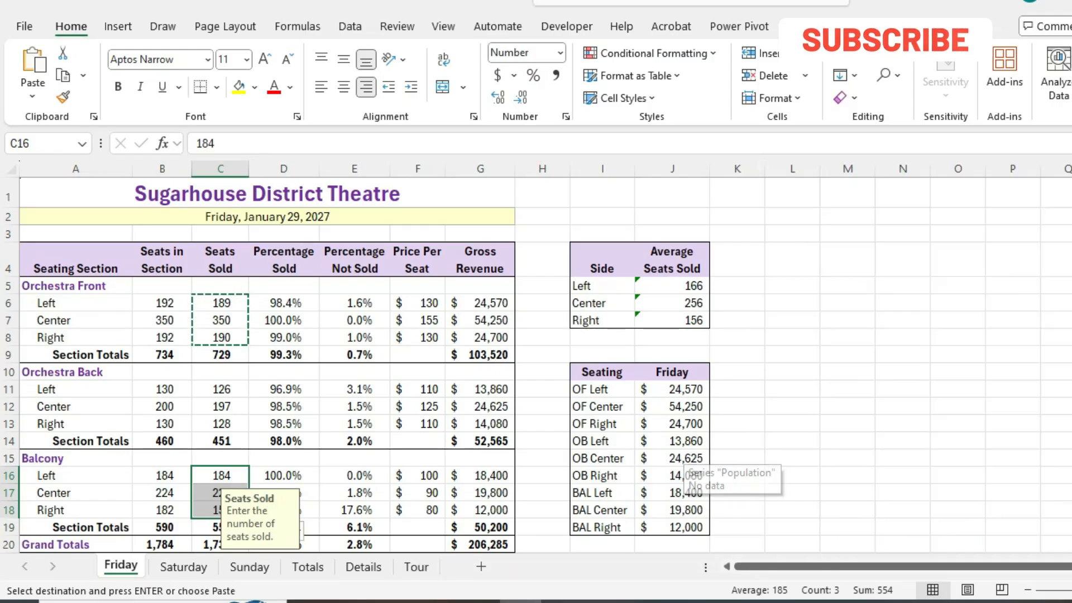
{"action": "key", "text": "Escape"}
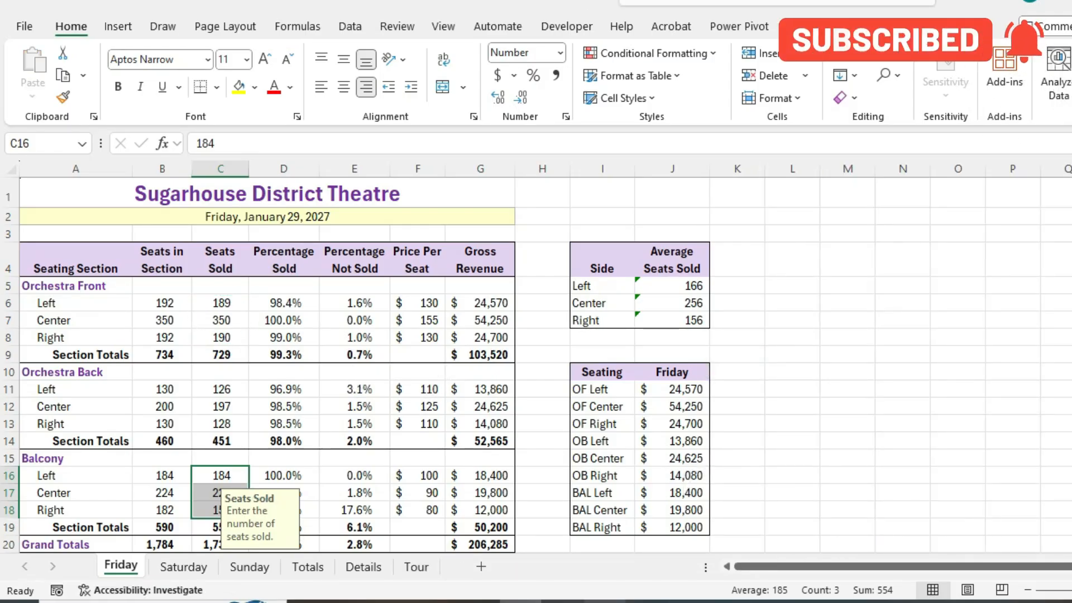
Step: Read the unlocking and protection instructions in Word, and group the Friday, Saturday and Sunday worksheets in Excel
{"action": "key", "text": "alt+Tab"}
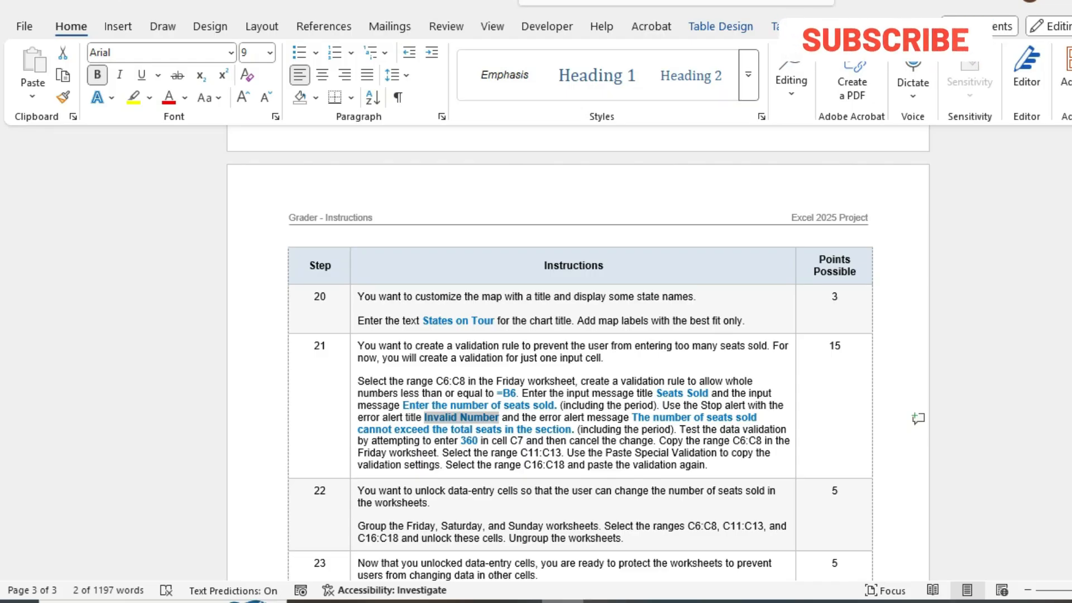
{"action": "scroll", "coordinate": [550, 358], "scroll_direction": "down", "scroll_amount": 5}
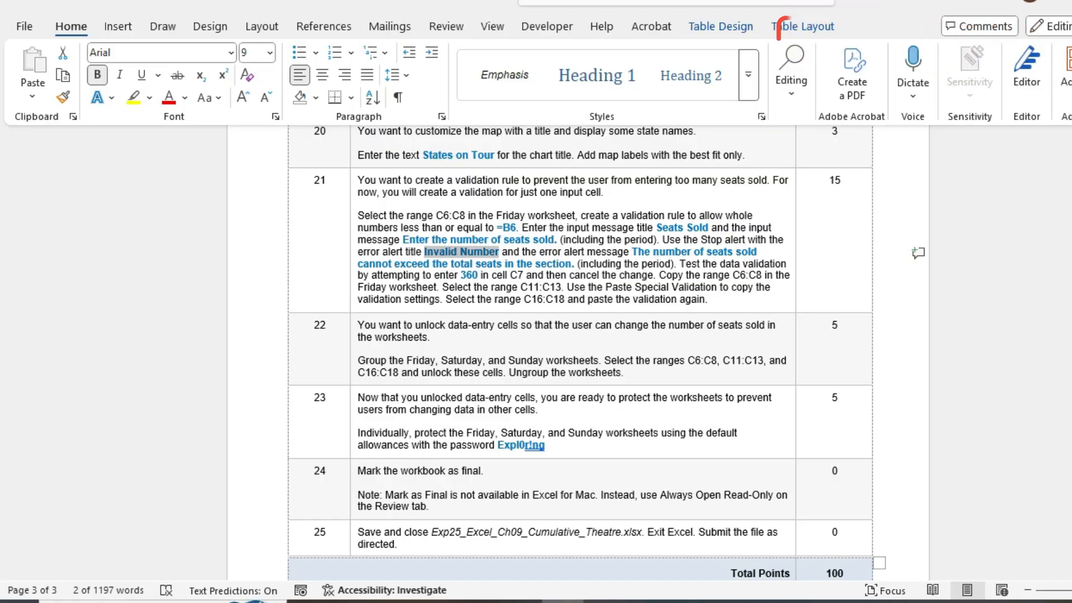
{"action": "scroll", "coordinate": [581, 335], "scroll_direction": "down", "scroll_amount": 1}
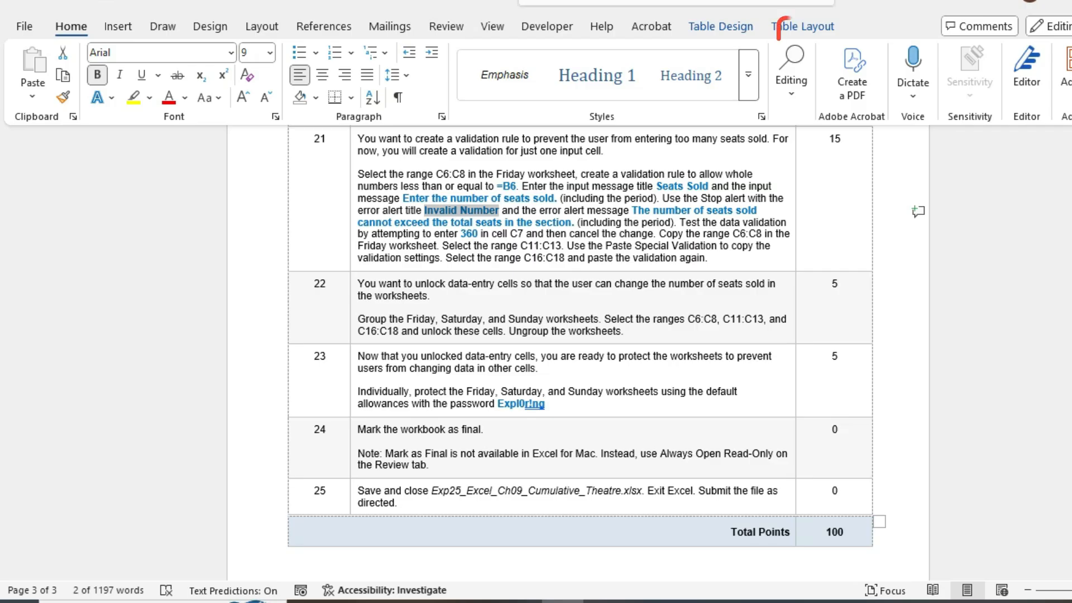
{"action": "key", "text": "alt+Tab"}
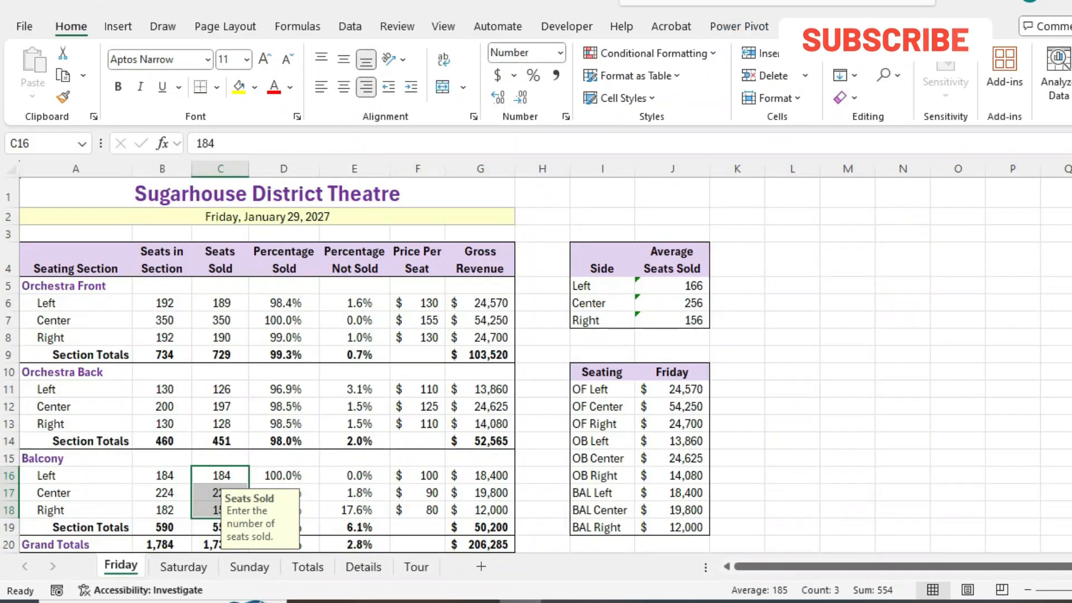
{"action": "scroll", "coordinate": [168, 363], "scroll_direction": "down", "scroll_amount": 1}
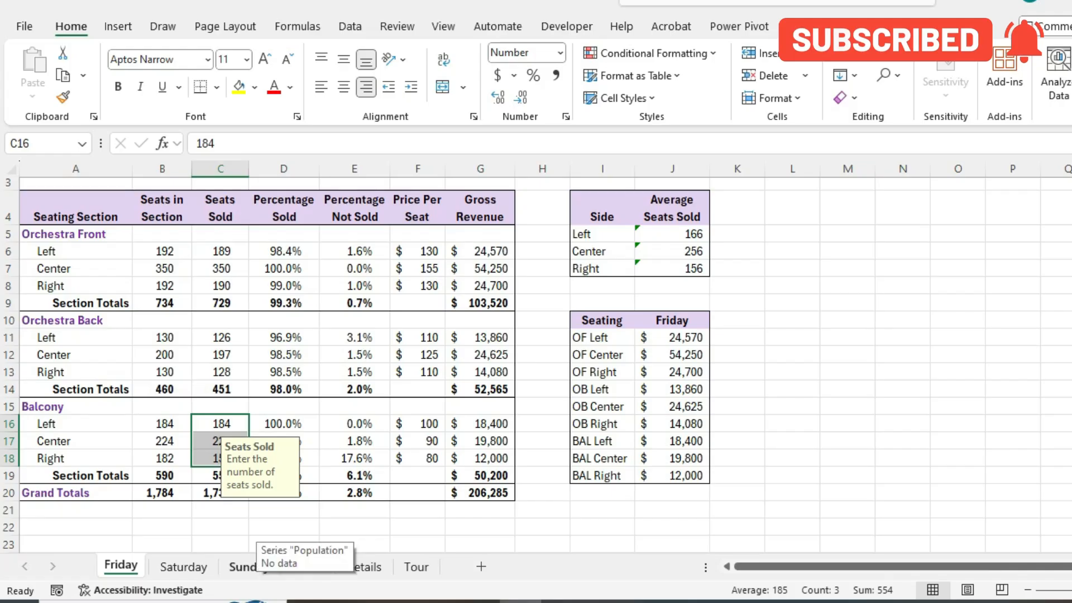
{"action": "left_click", "coordinate": [220, 528]}
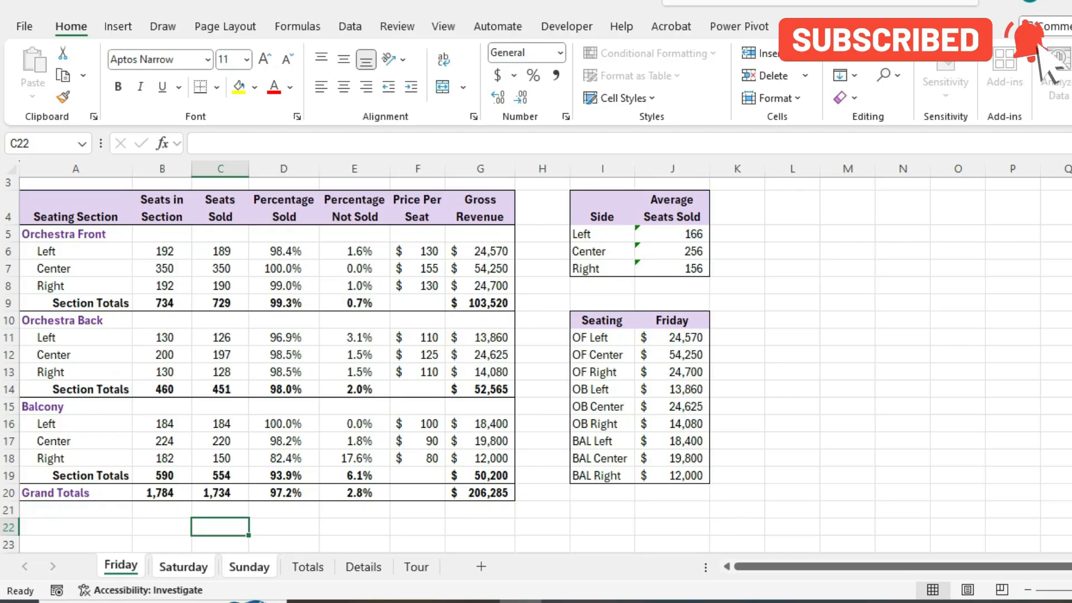
Step: Unlock the seats-sold ranges C6:C8, C11:C13 and C16:C18 on the grouped Friday, Saturday and Sunday worksheets
{"action": "left_click_drag", "start_coordinate": [221, 251], "coordinate": [221, 286]}
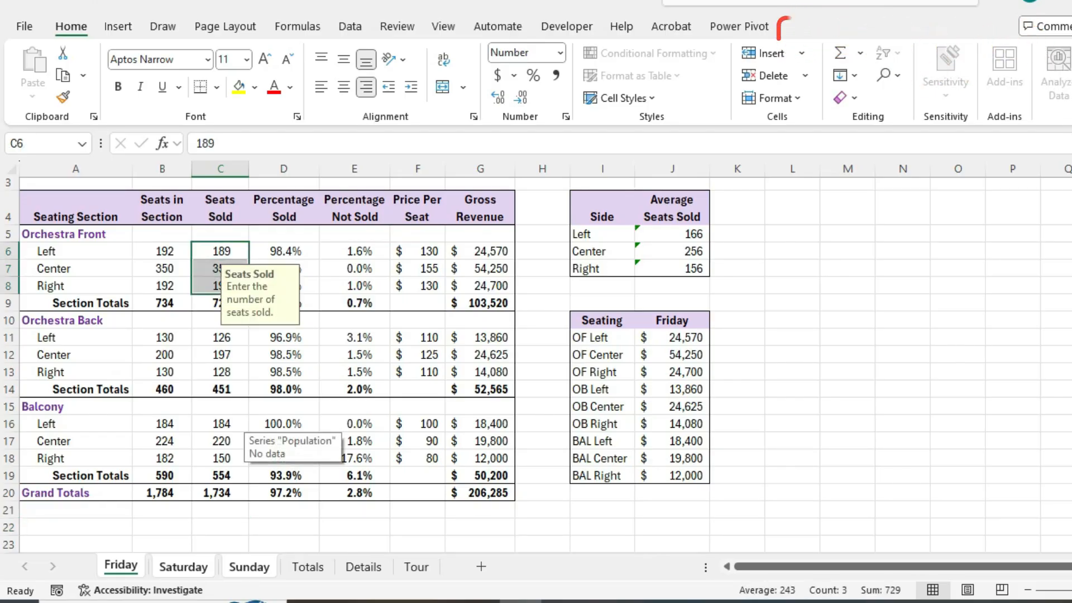
{"action": "left_click", "coordinate": [220, 337], "text": "ctrl"}
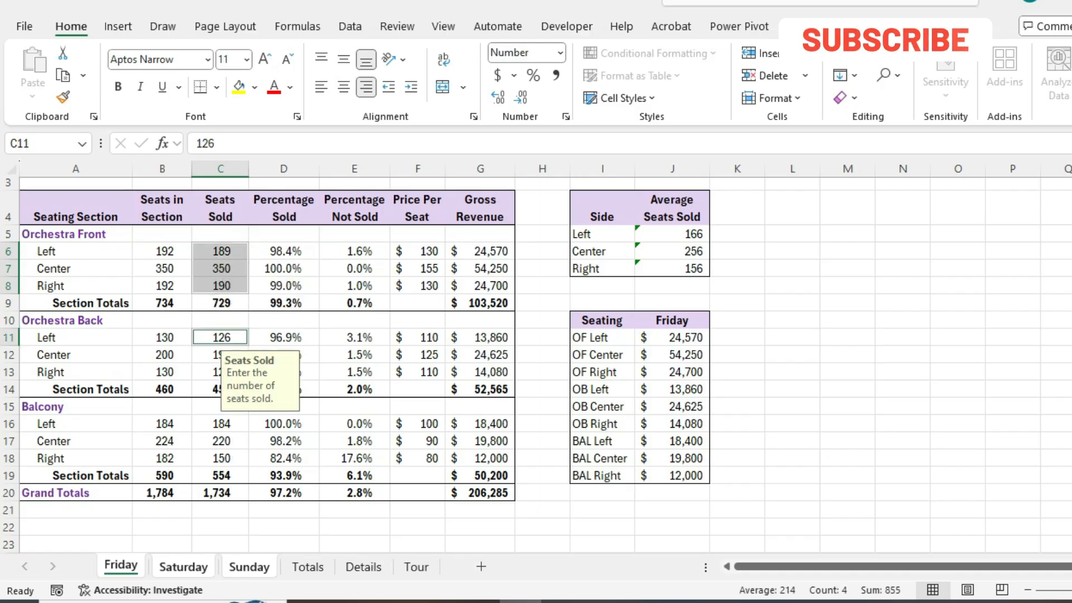
{"action": "left_click_drag", "start_coordinate": [220, 337], "coordinate": [221, 372]}
{"action": "left_click", "coordinate": [221, 424], "text": "ctrl"}
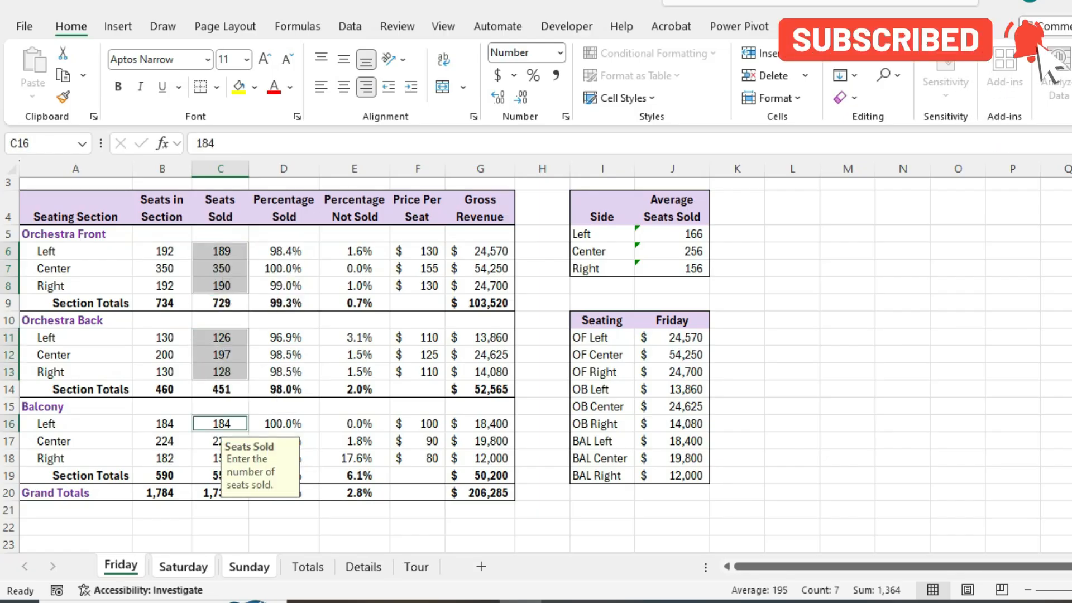
{"action": "left_click_drag", "start_coordinate": [220, 424], "coordinate": [221, 441]}
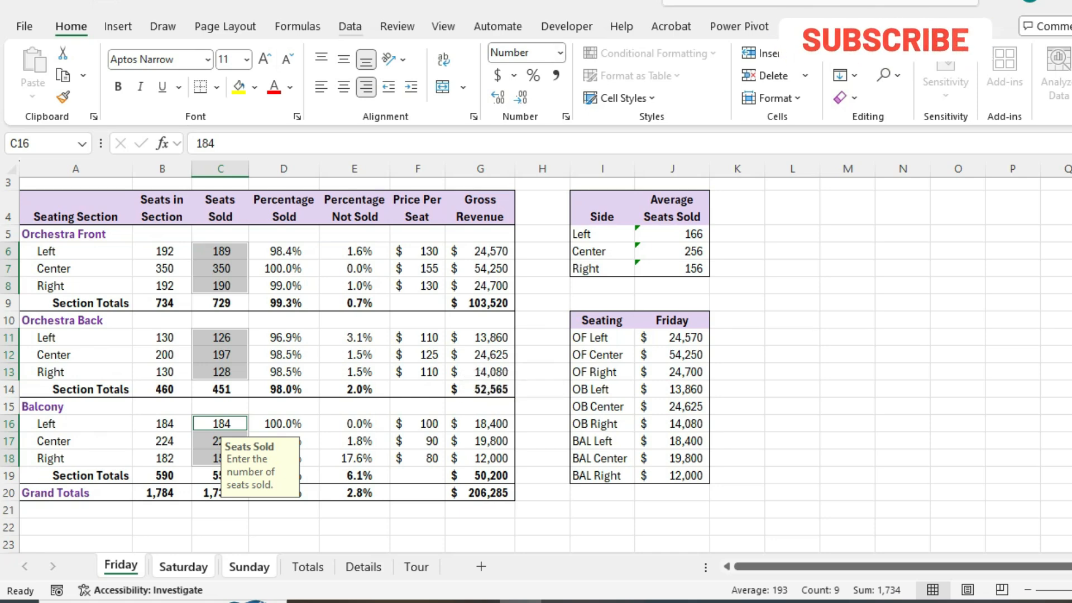
{"action": "right_click", "coordinate": [208, 446]}
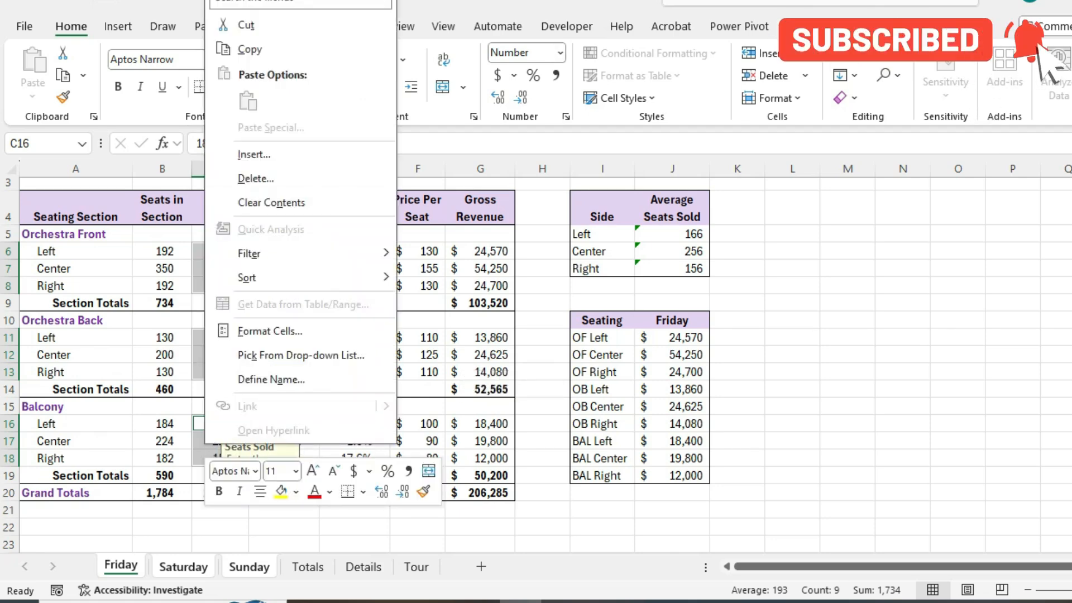
{"action": "left_click", "coordinate": [269, 331]}
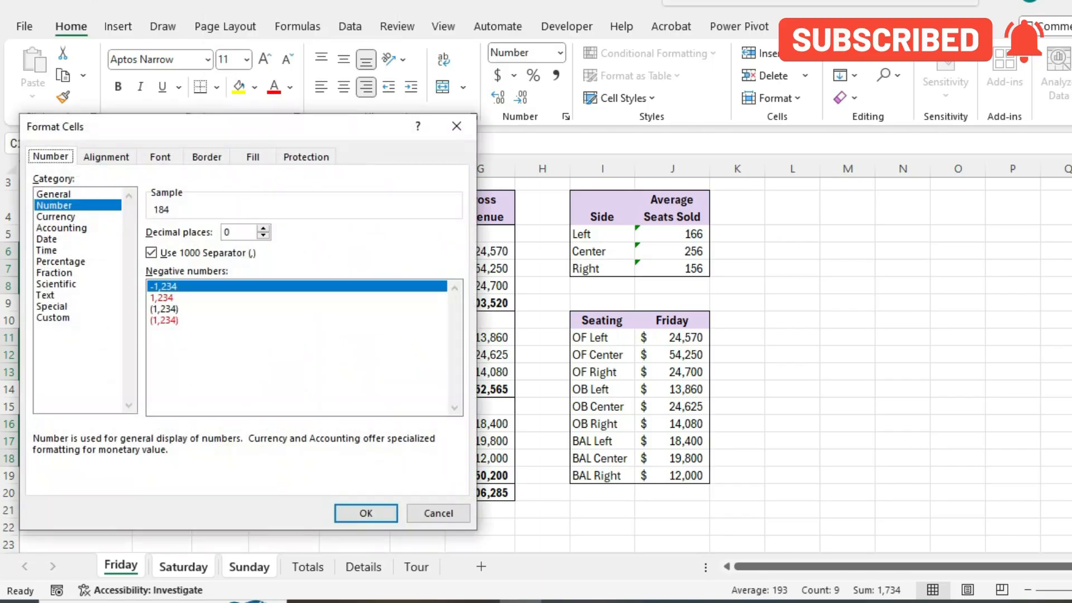
{"action": "left_click", "coordinate": [306, 157]}
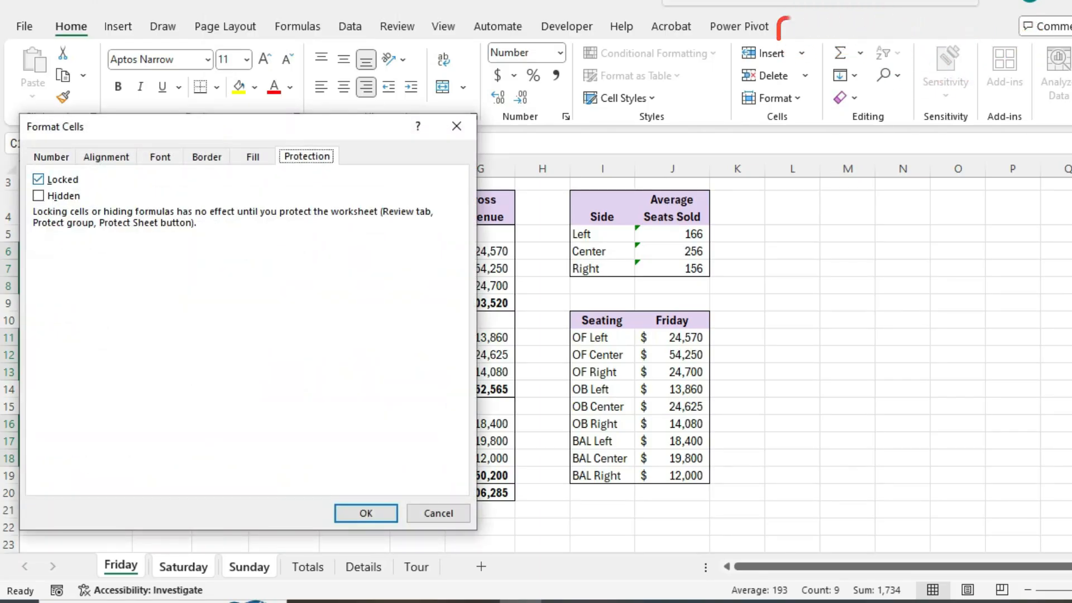
{"action": "left_click", "coordinate": [38, 179]}
{"action": "left_click", "coordinate": [366, 514]}
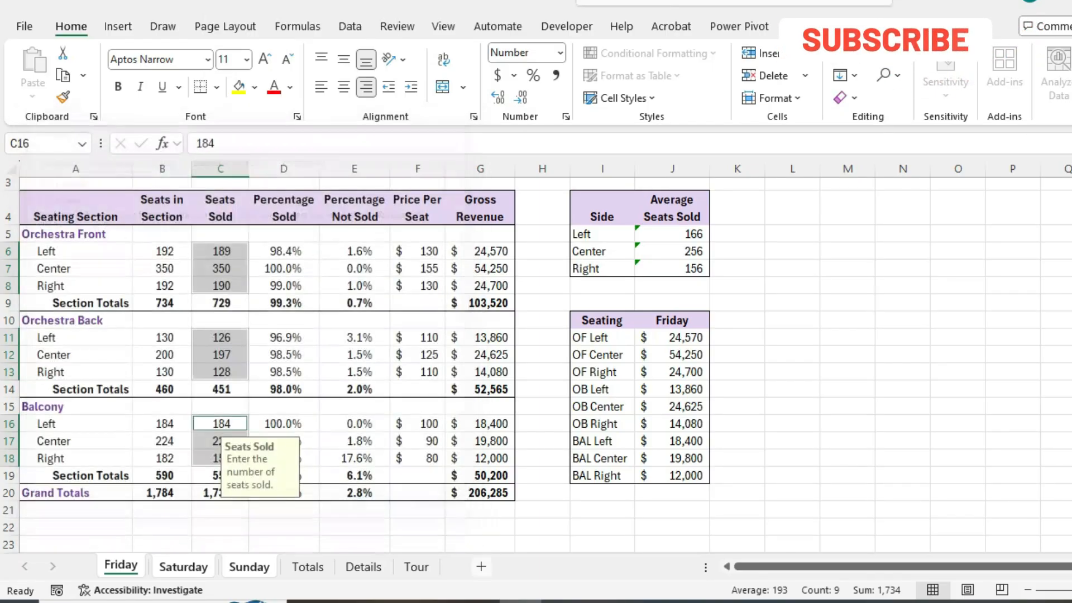
Step: Check the unlocking instruction in Word, and ungroup the worksheets in Excel
{"action": "key", "text": "alt+Tab"}
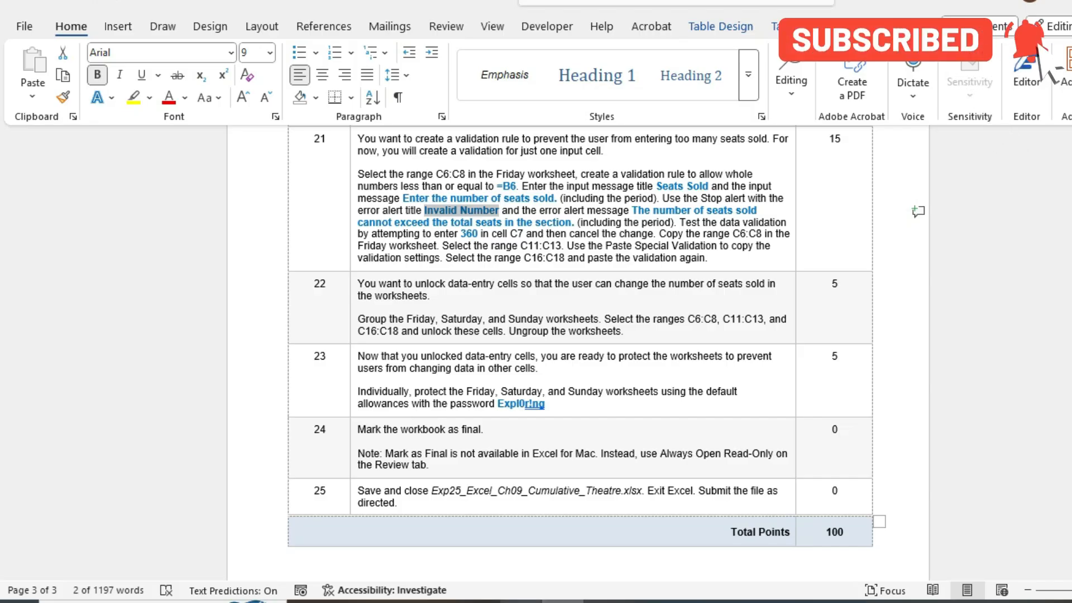
{"action": "left_click", "coordinate": [521, 601]}
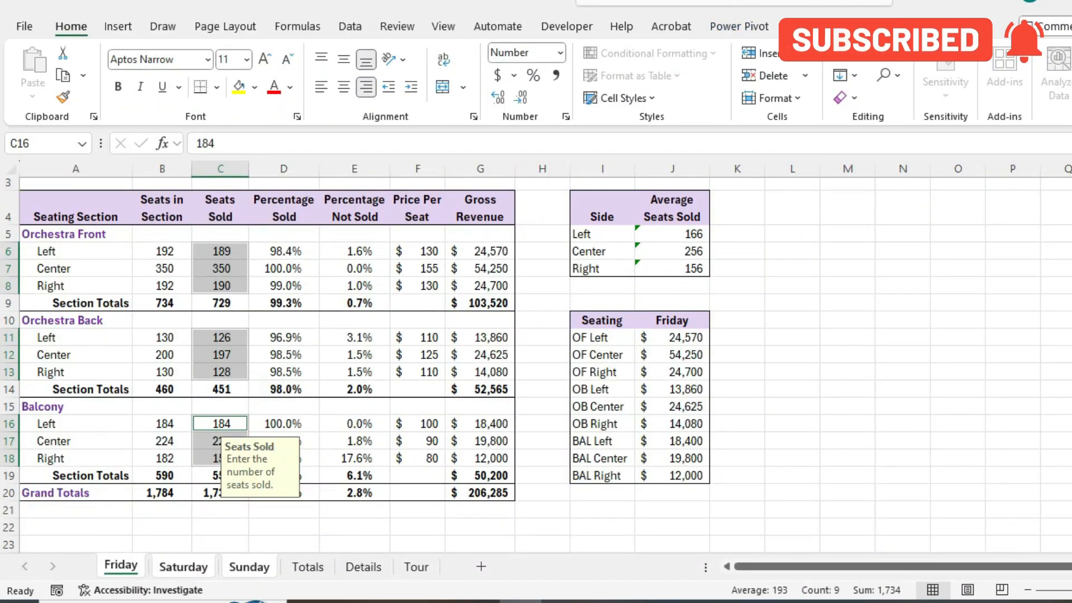
{"action": "left_click", "coordinate": [308, 567]}
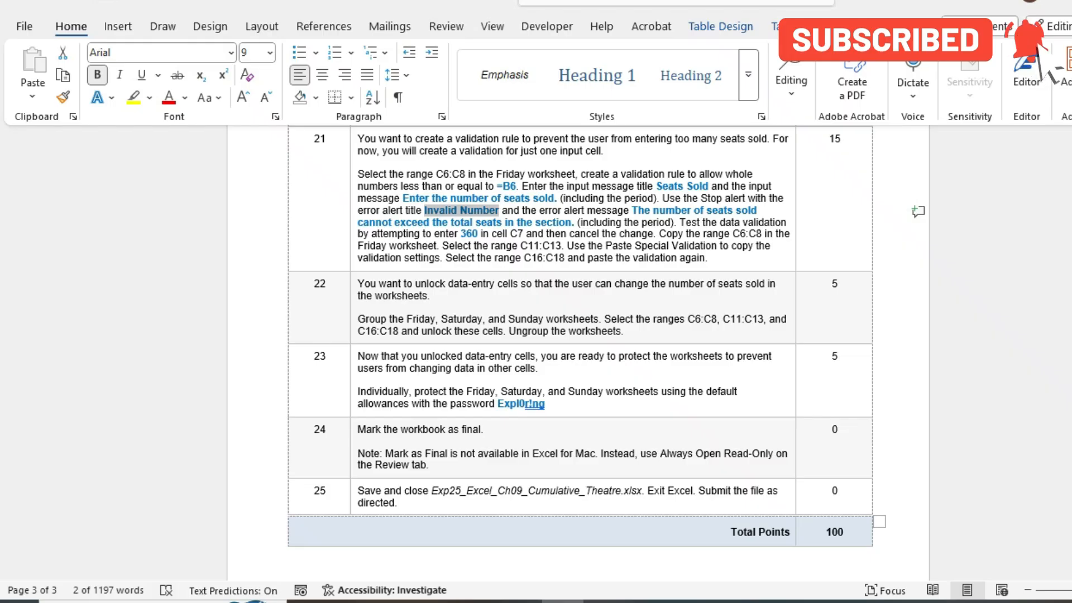
Step: Copy the sheet password from the Word instructions, and protect the Friday worksheet in Excel with that password and the default allowances
{"action": "left_click_drag", "start_coordinate": [498, 404], "coordinate": [545, 404]}
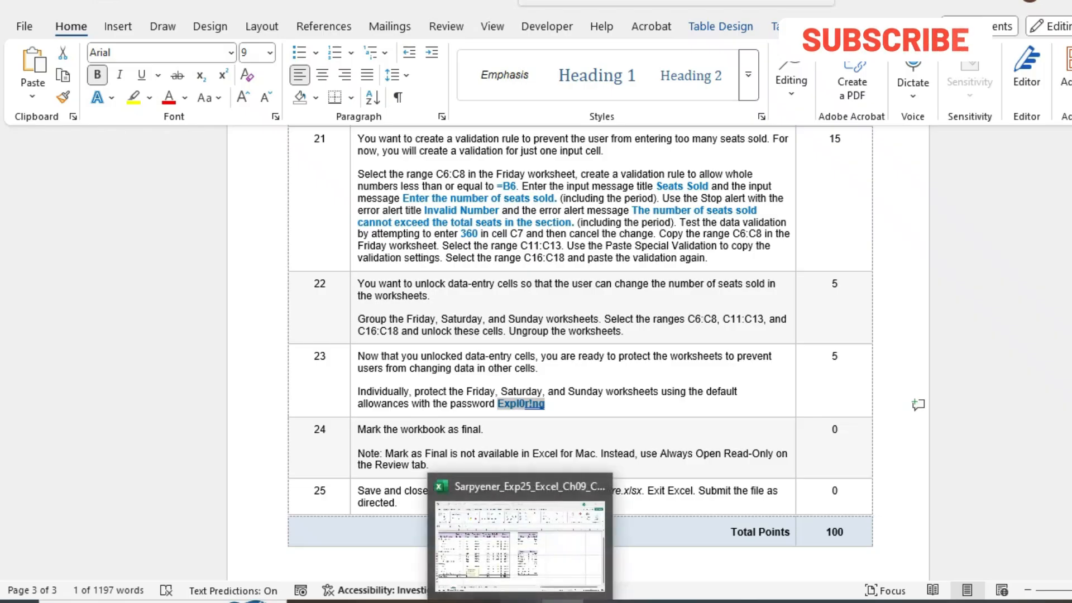
{"action": "left_click", "coordinate": [522, 601]}
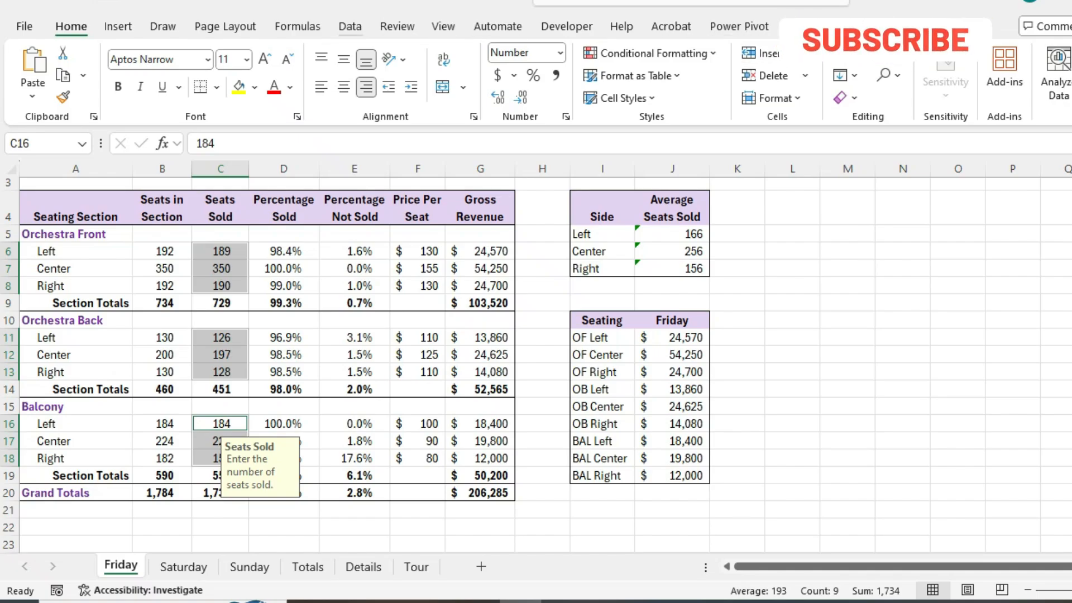
{"action": "left_click", "coordinate": [397, 27]}
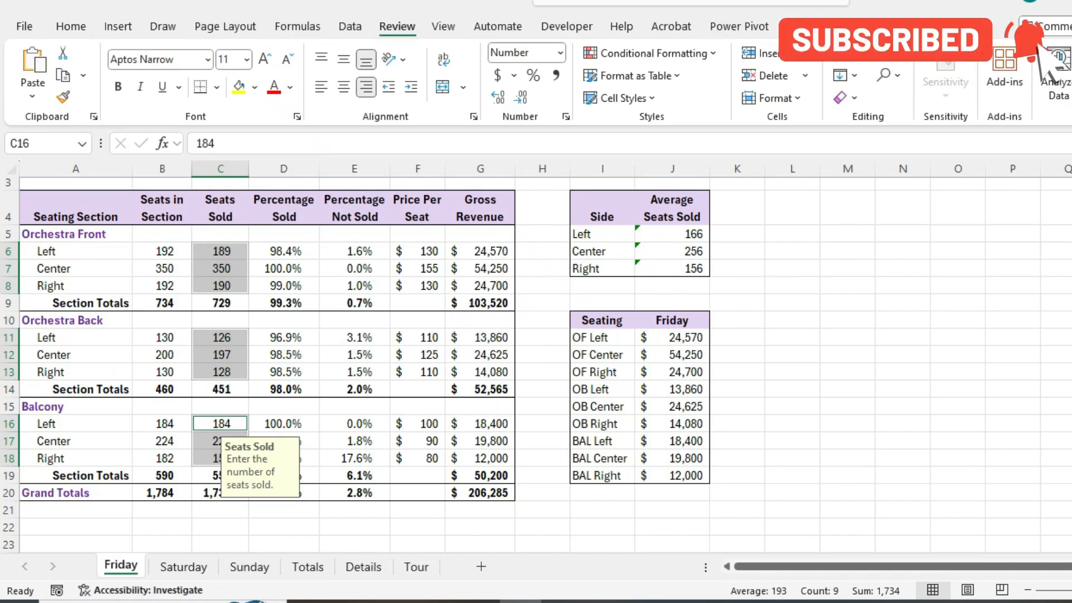
{"action": "left_click", "coordinate": [783, 84]}
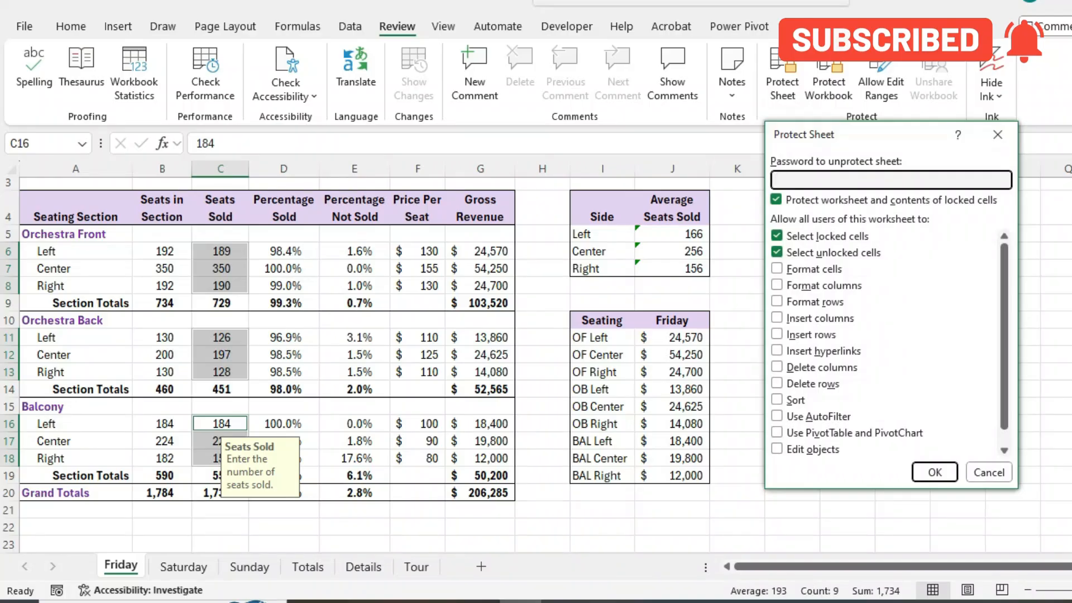
{"action": "type", "text": "•••••••••"}
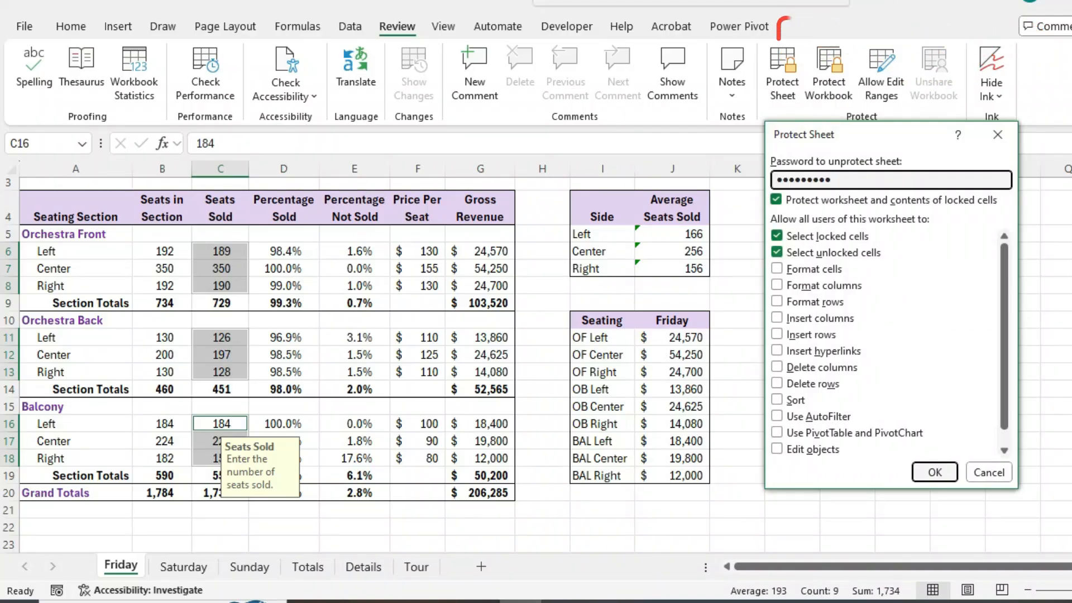
{"action": "key", "text": "Return"}
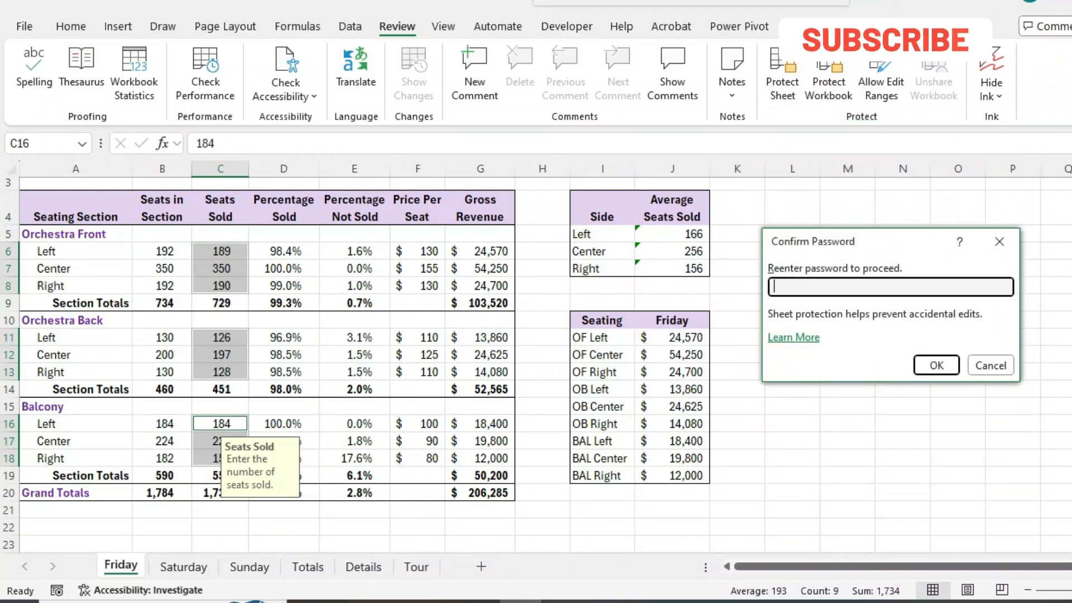
{"action": "key", "text": "Return"}
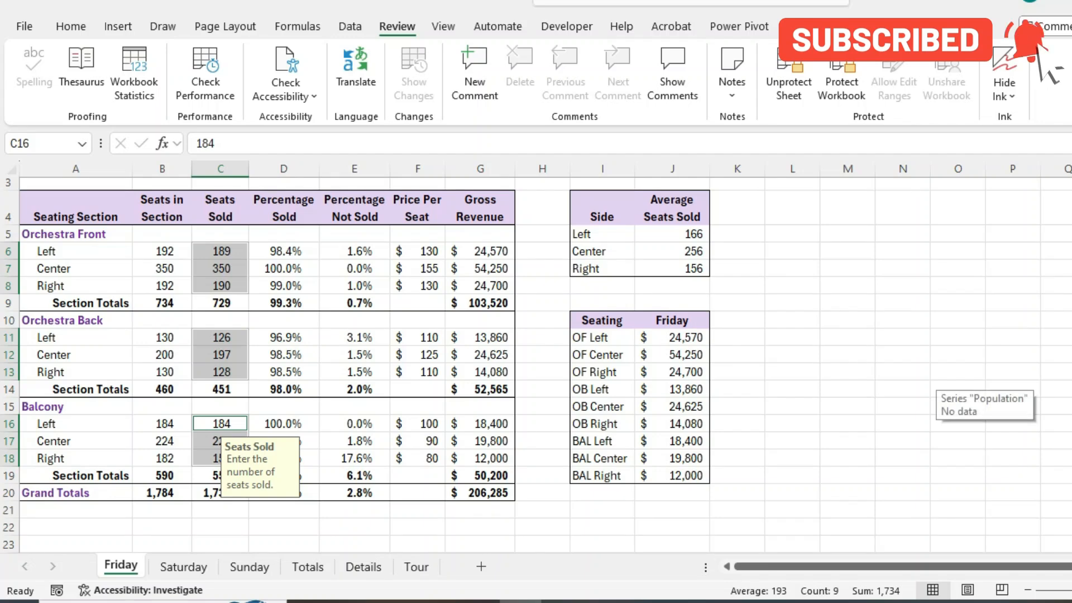
Step: Protect the Saturday worksheet with the default allowances, entering and confirming the sheet password
{"action": "key", "text": "ctrl+Page_Down"}
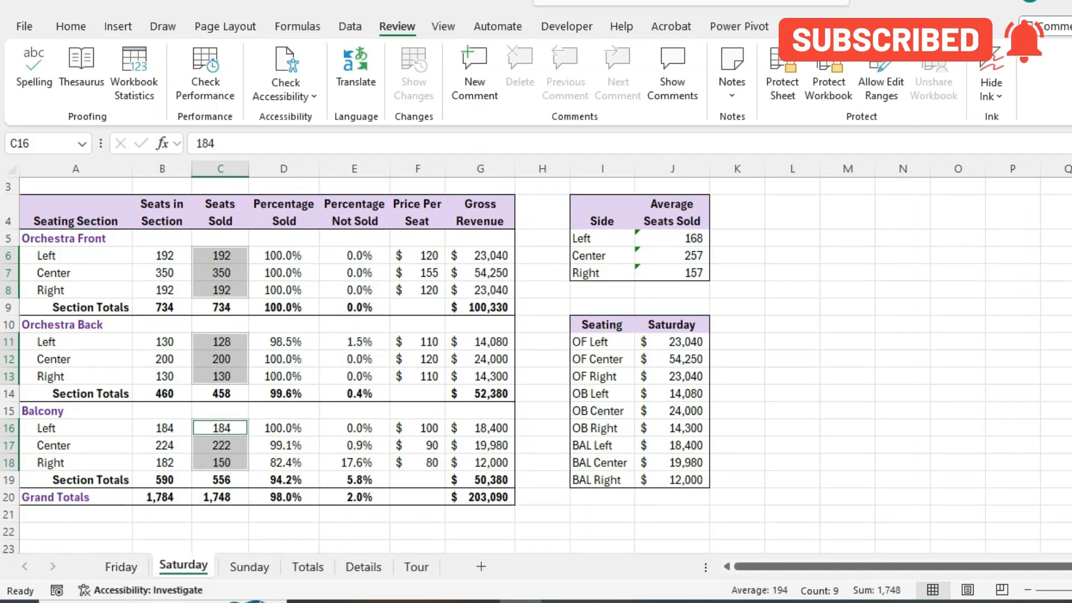
{"action": "left_click", "coordinate": [783, 82]}
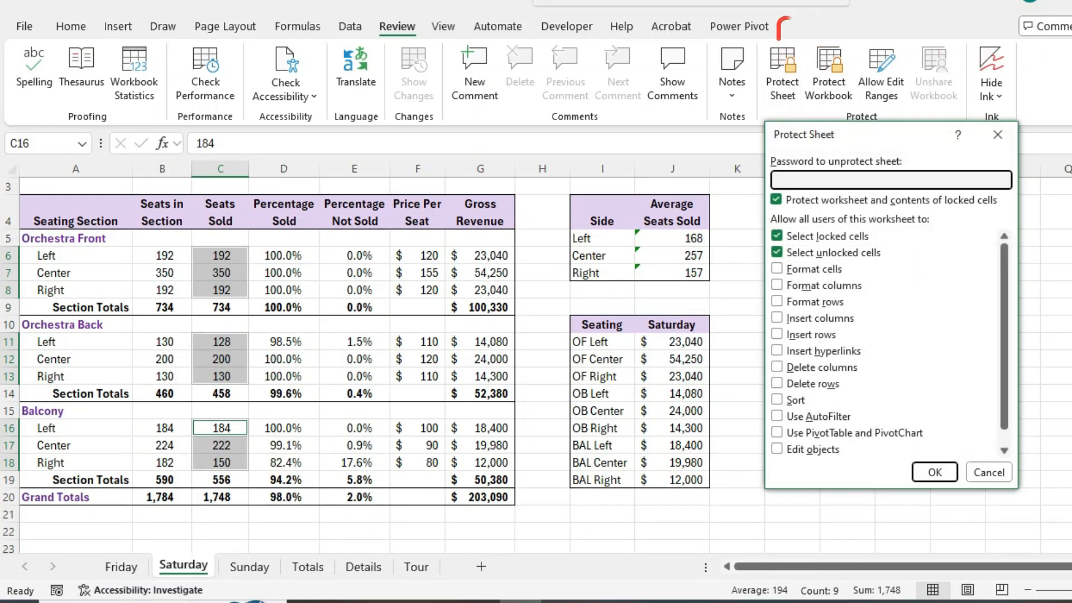
{"action": "type", "text": "•••••••••"}
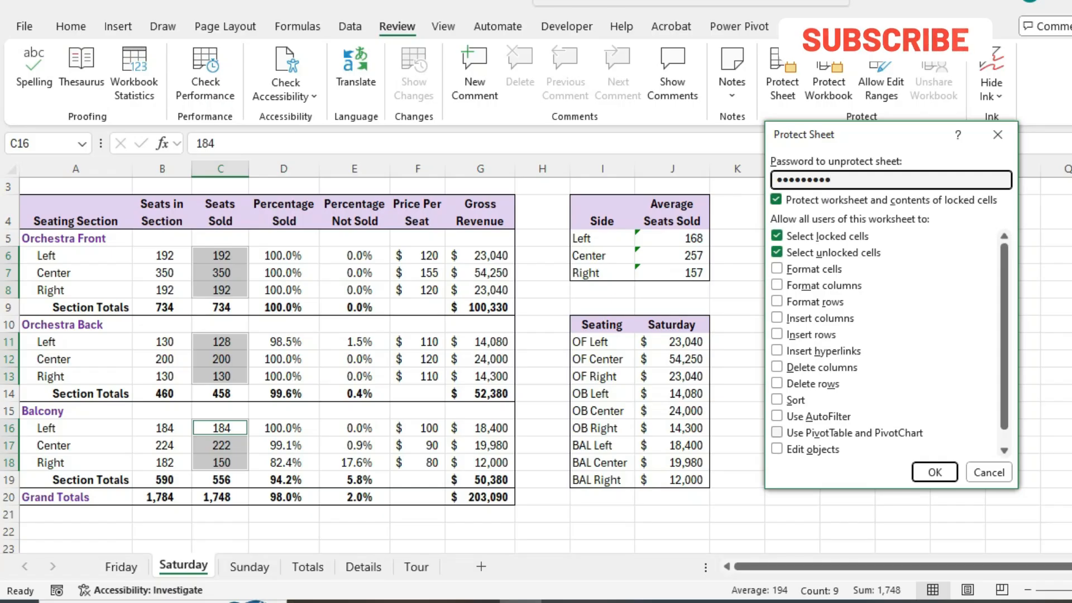
{"action": "key", "text": "Return"}
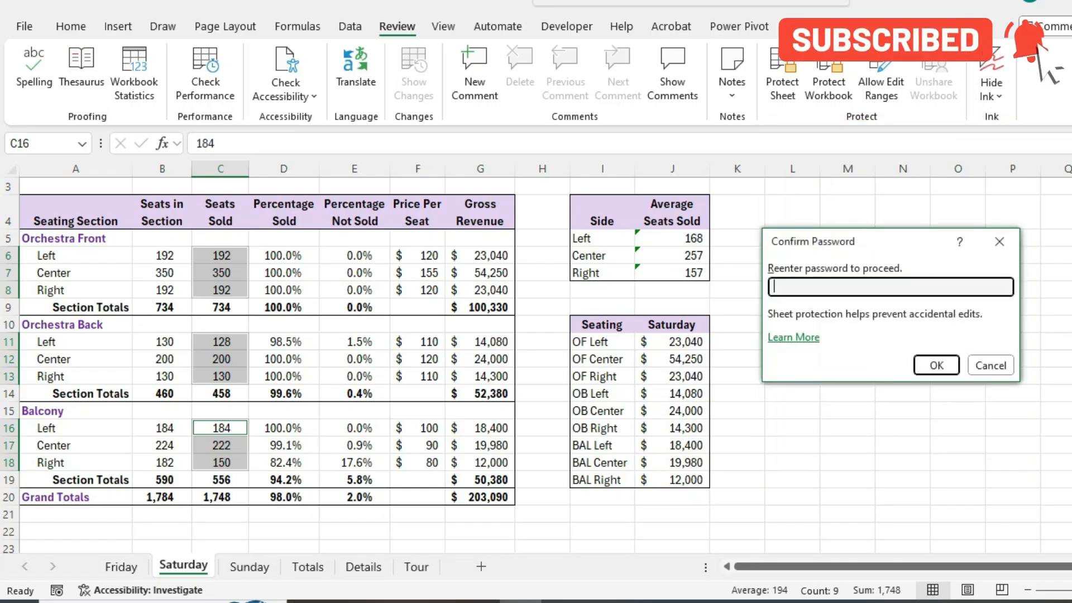
{"action": "type", "text": "•••••••••"}
{"action": "key", "text": "Return"}
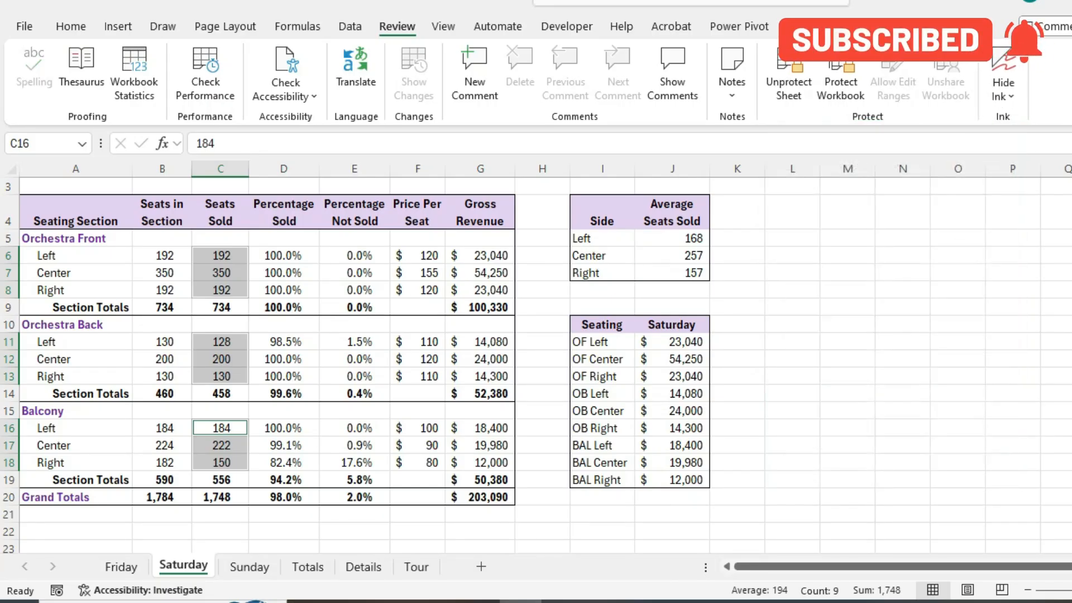
Step: Protect the Sunday worksheet with the default allowances, pasting the sheet password and its confirmation
{"action": "key", "text": "ctrl+Page_Down"}
{"action": "left_click", "coordinate": [783, 73]}
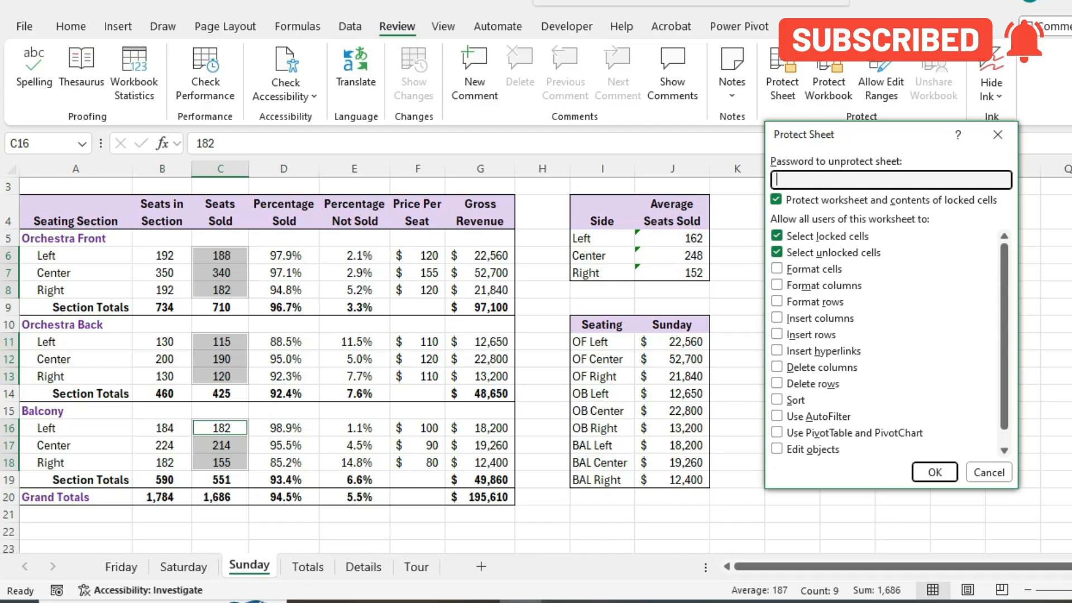
{"action": "key", "text": "ctrl+v"}
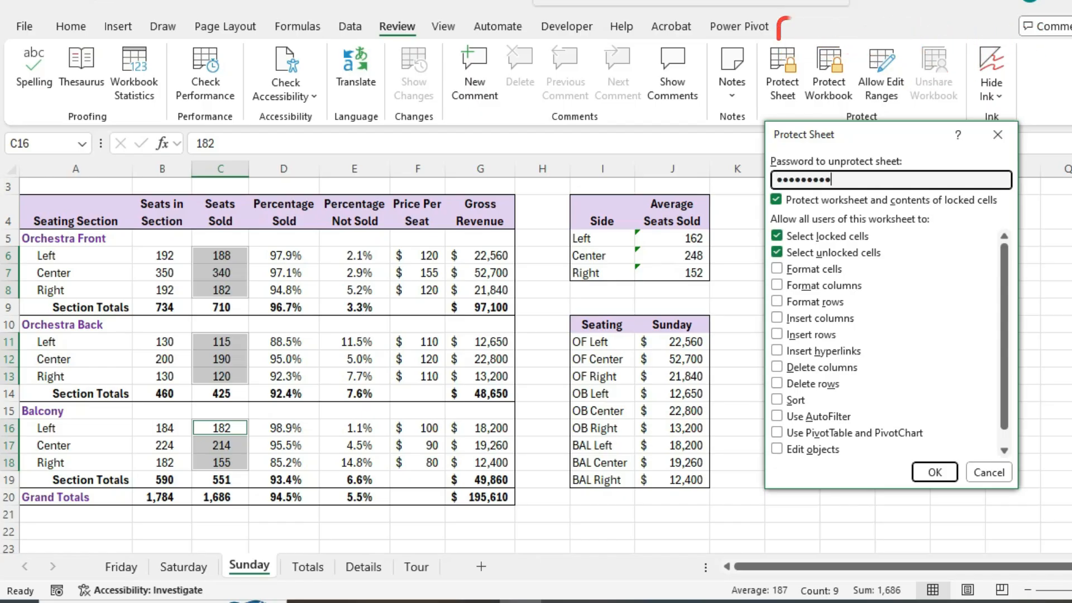
{"action": "key", "text": "Return"}
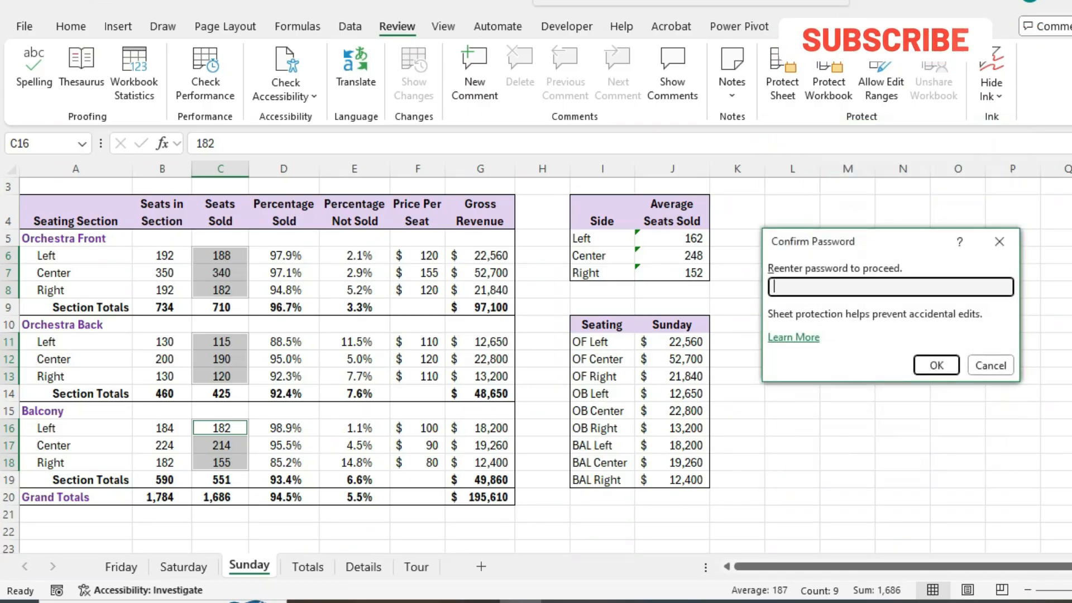
{"action": "key", "text": "ctrl+v"}
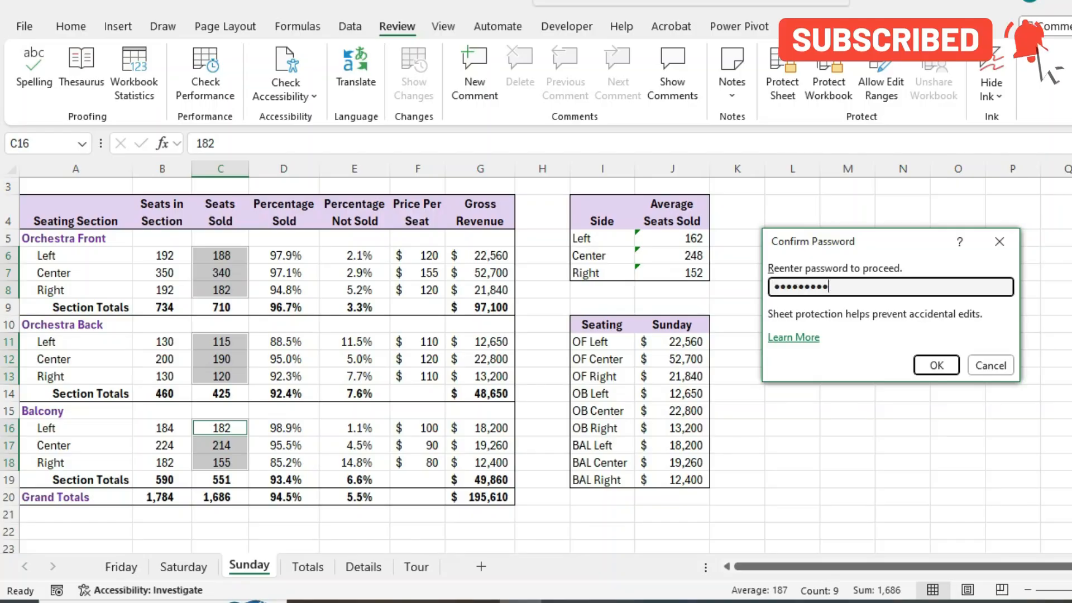
{"action": "key", "text": "Return"}
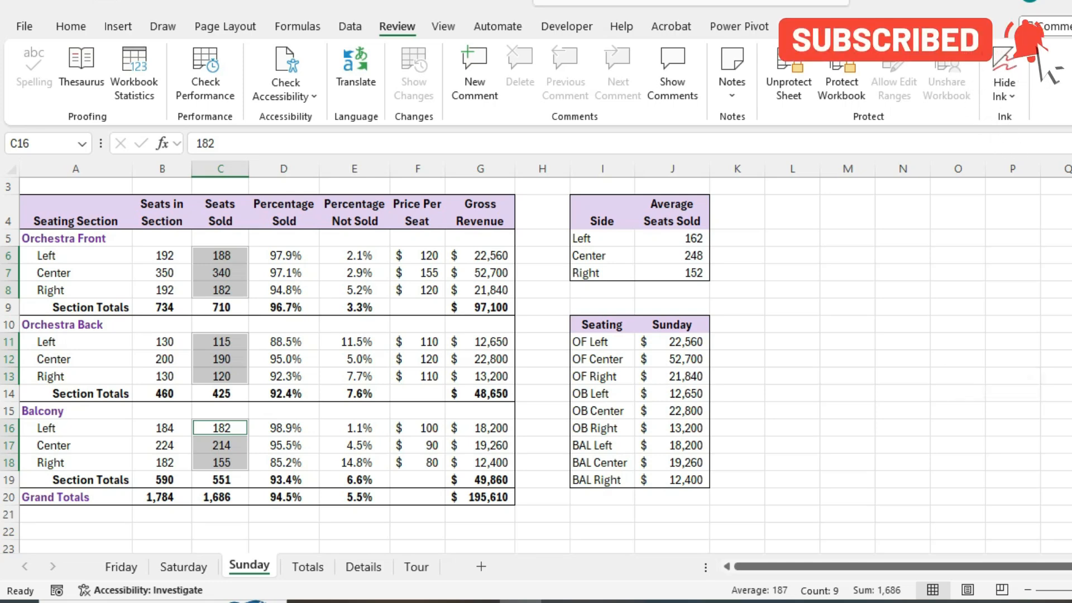
Step: Check the remaining instructions in Word, and mark the Excel workbook as final
{"action": "key", "text": "alt+Tab"}
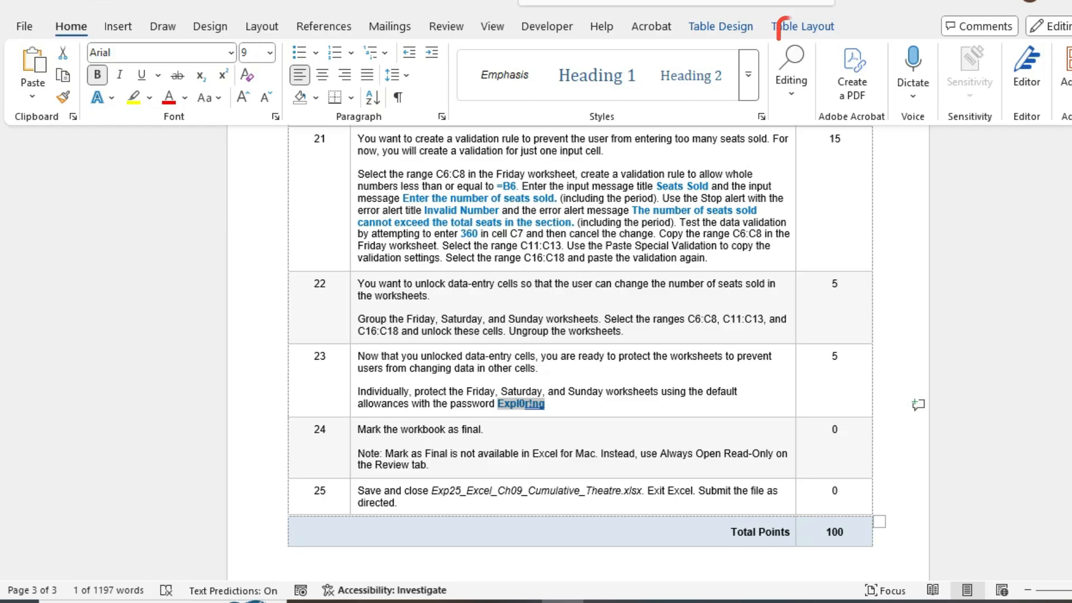
{"action": "key", "text": "alt+Tab"}
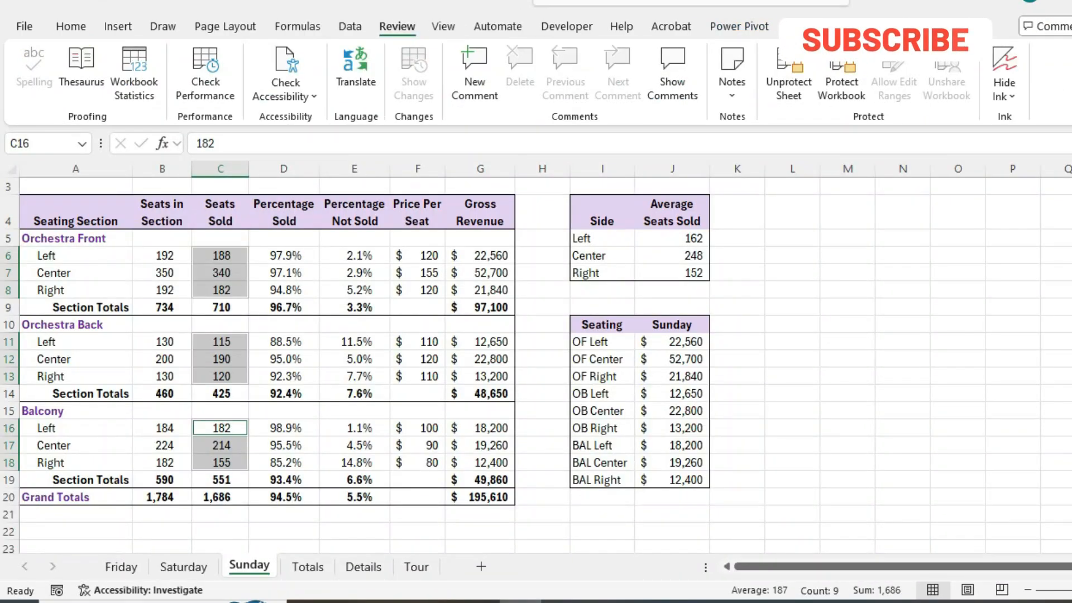
{"action": "key", "text": "alt+f"}
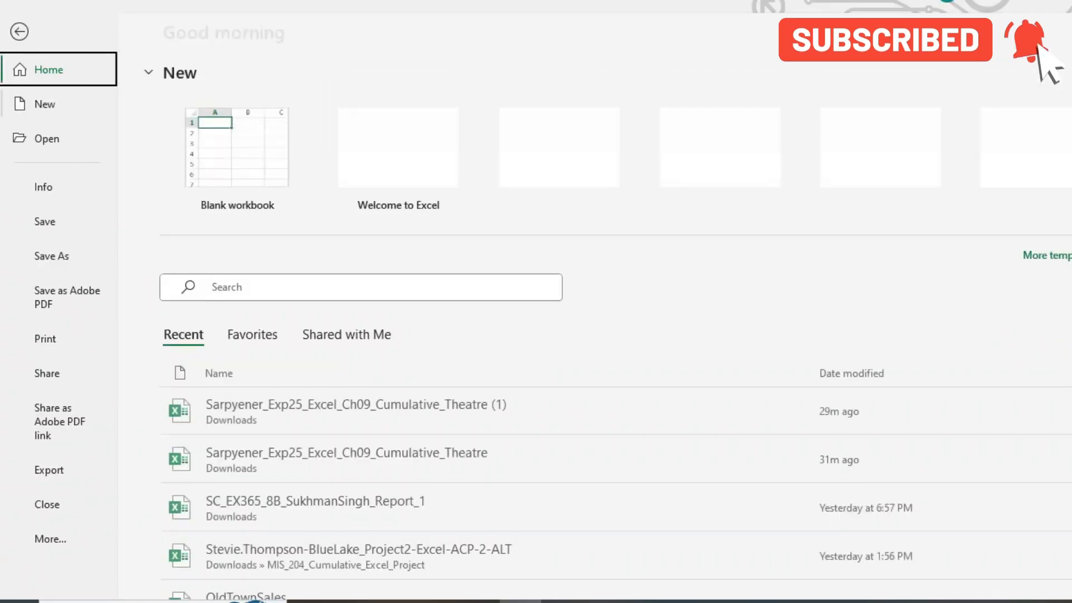
{"action": "key", "text": "i"}
{"action": "key", "text": "p"}
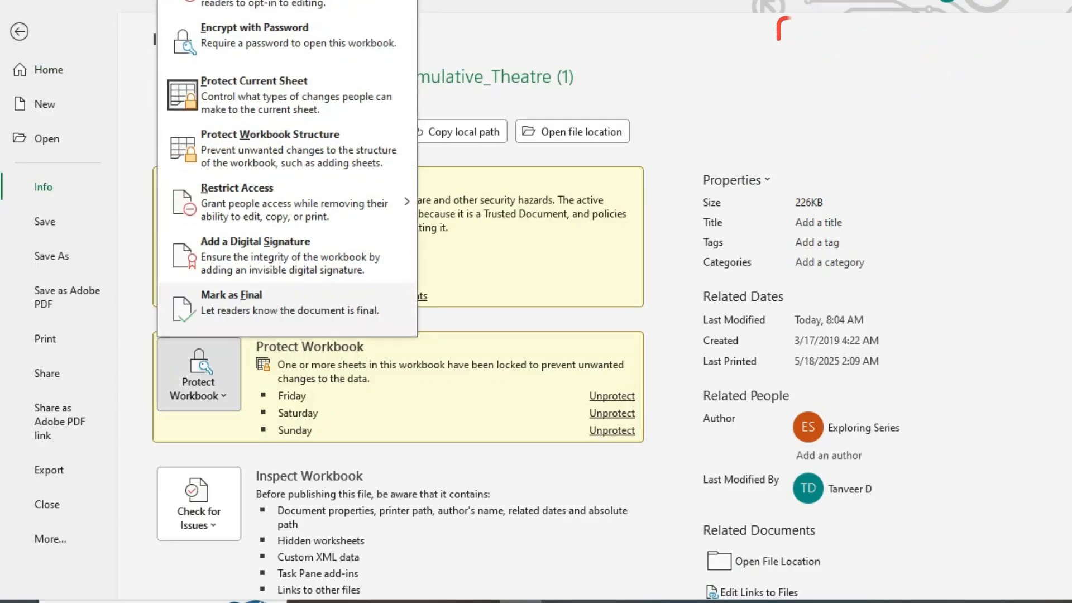
{"action": "key", "text": "Return"}
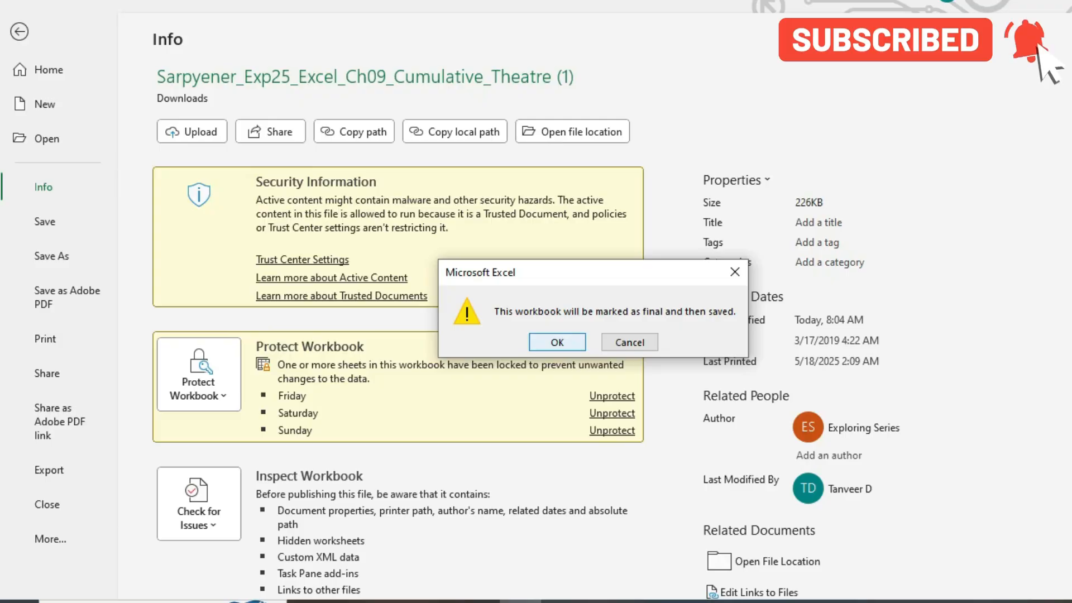
{"action": "key", "text": "Return"}
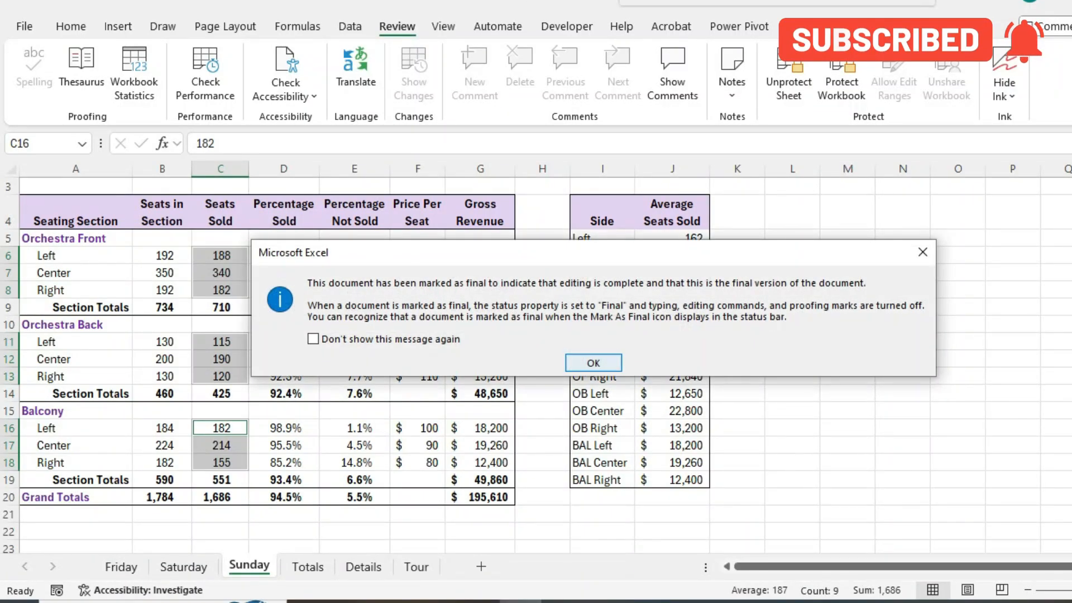
{"action": "key", "text": "Return"}
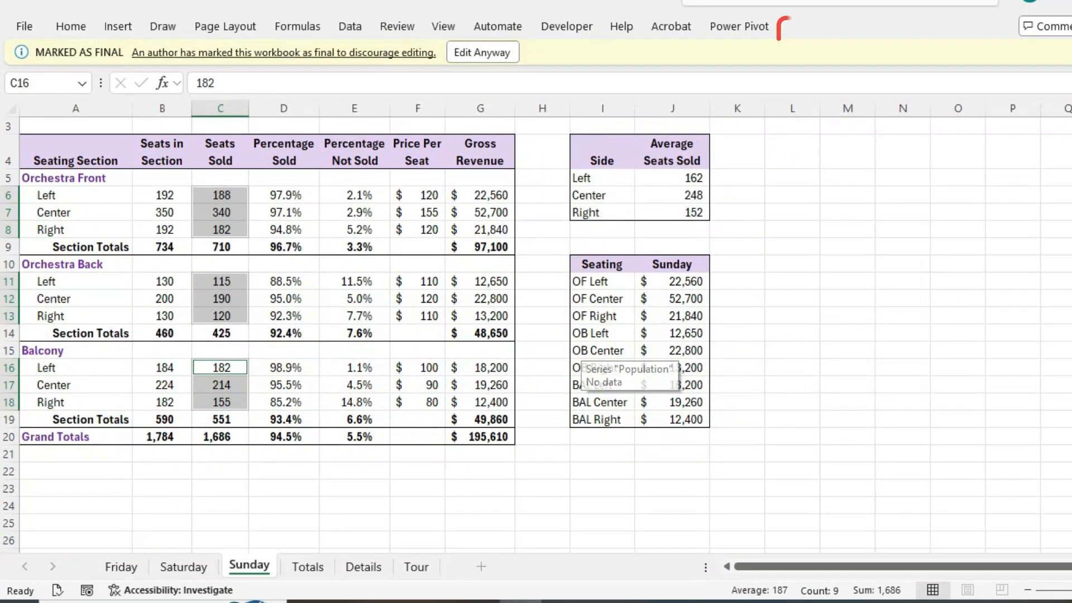